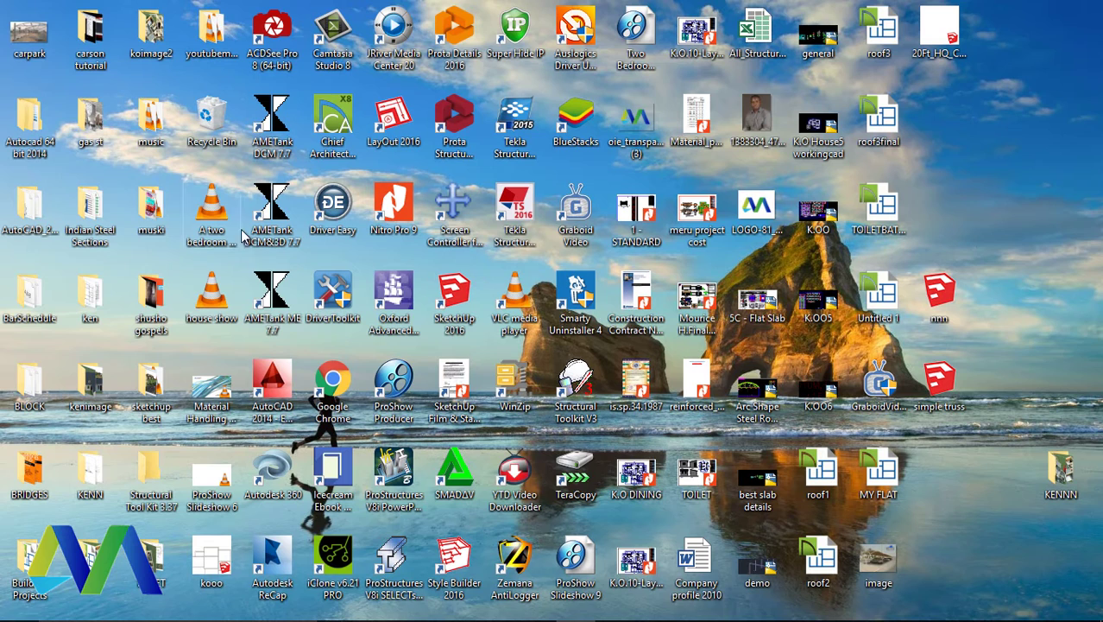
Launch Tekla Structures 2016 with the UK environment, Steel Detailer inc CE Marking role and Full configuration.
mouse_move(550, 619)
double_click(523, 201)
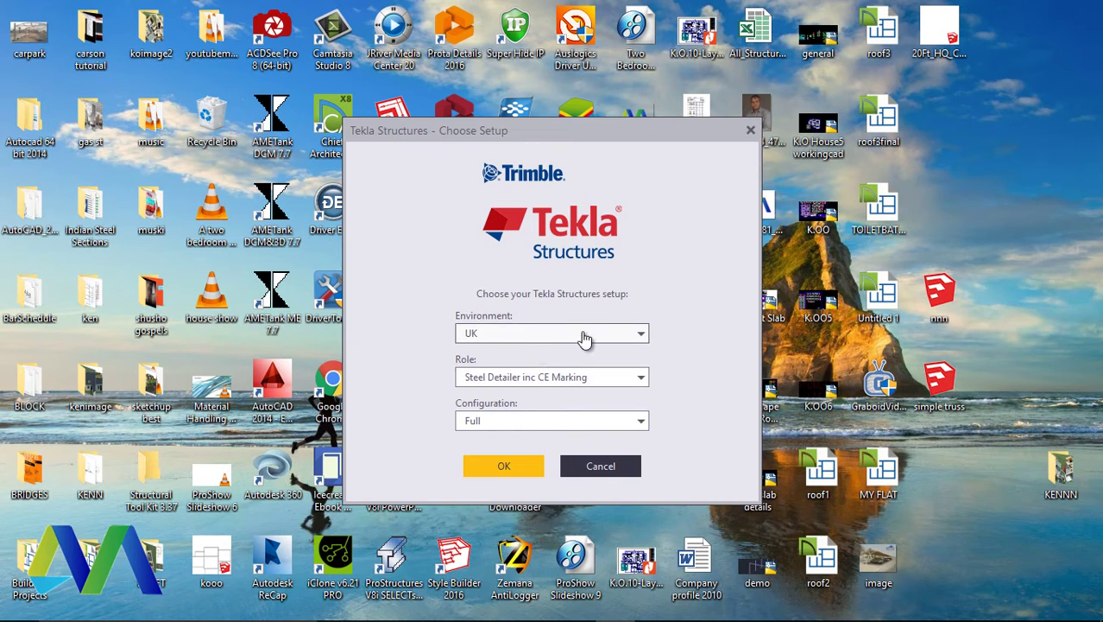
left_click(640, 337)
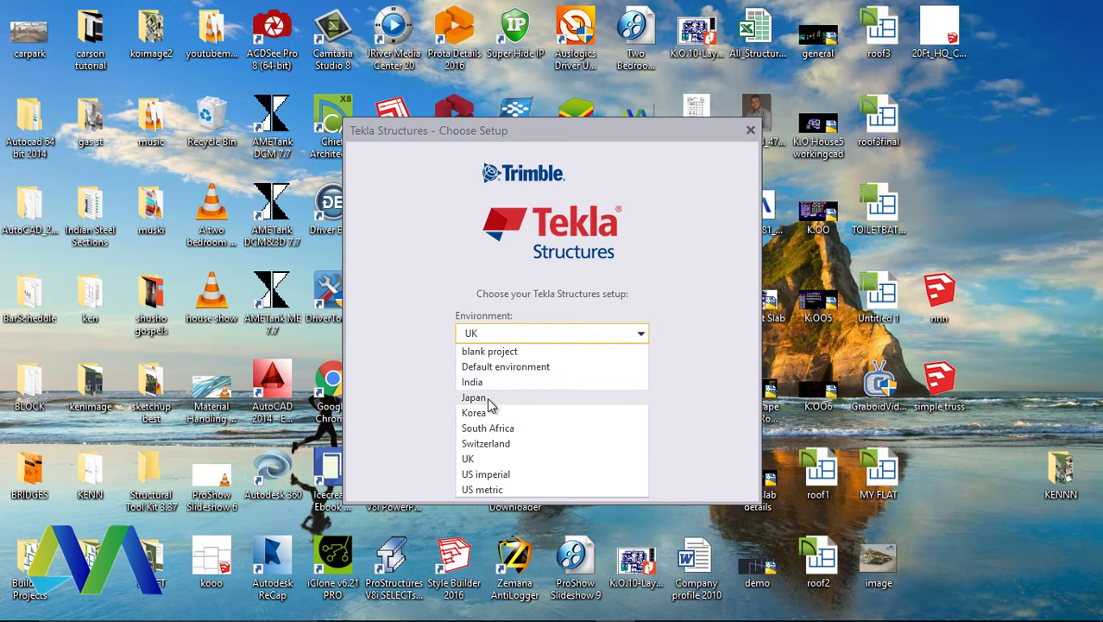
left_click(505, 488)
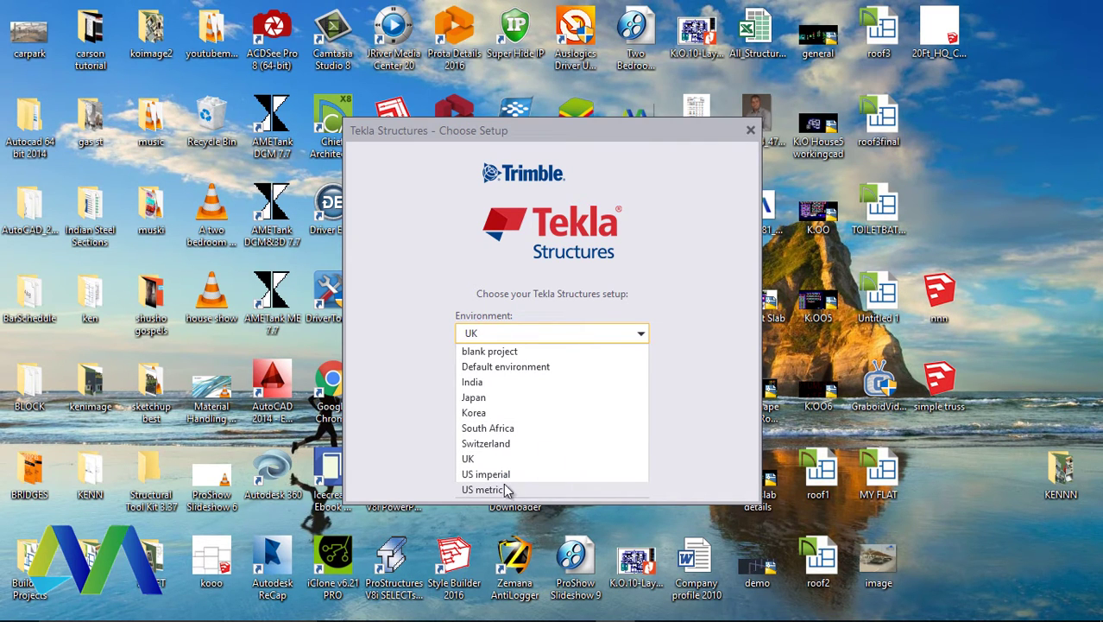
left_click(524, 337)
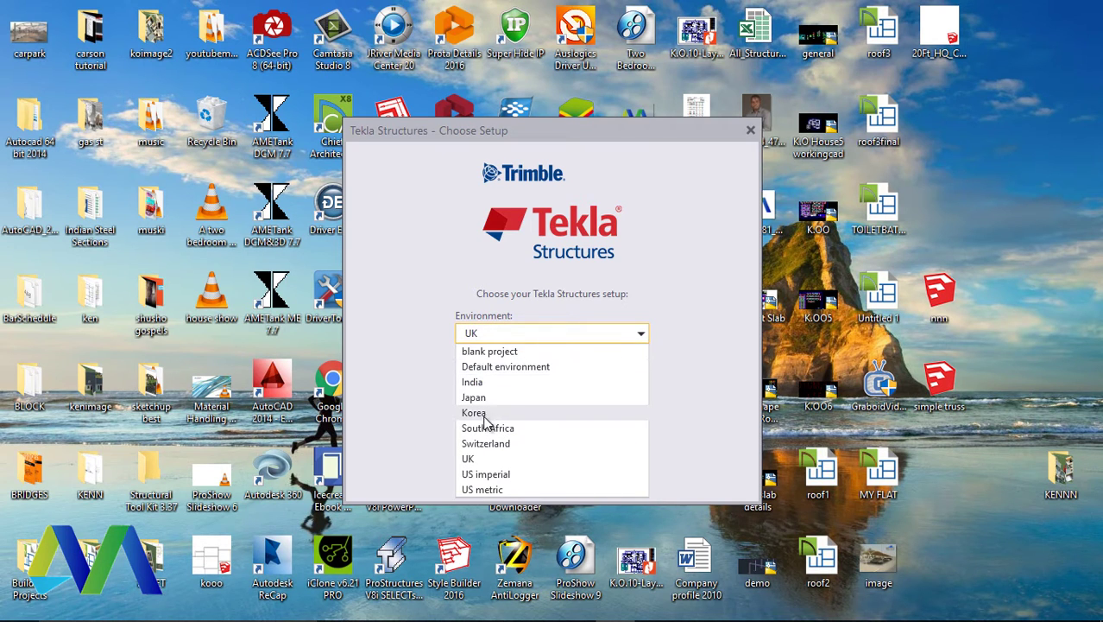
left_click(493, 460)
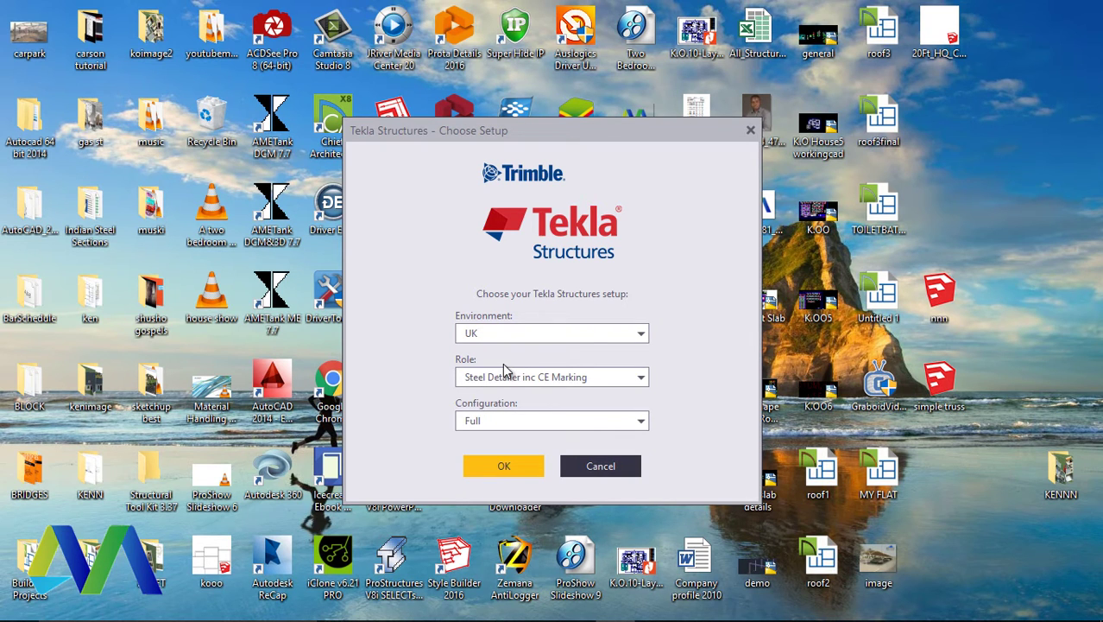
left_click(641, 381)
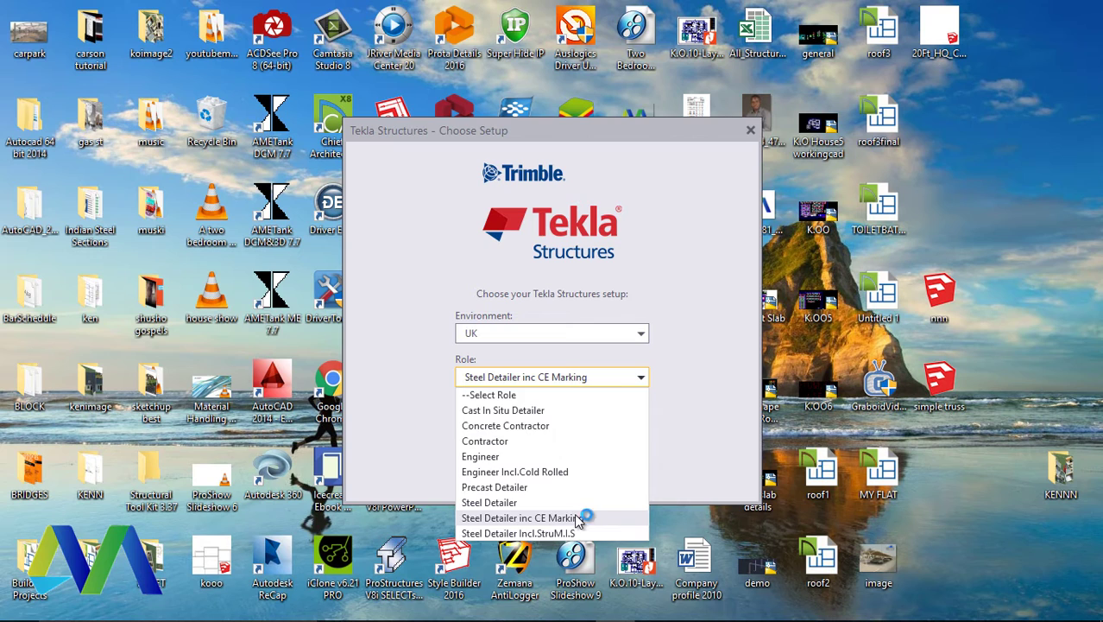
left_click(579, 518)
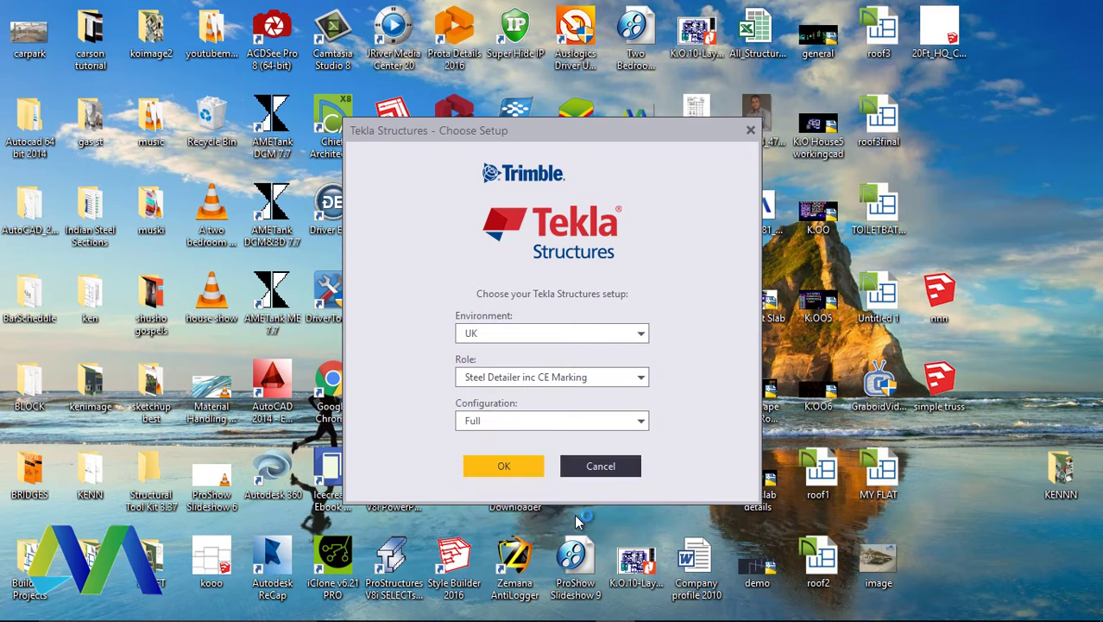
left_click(559, 422)
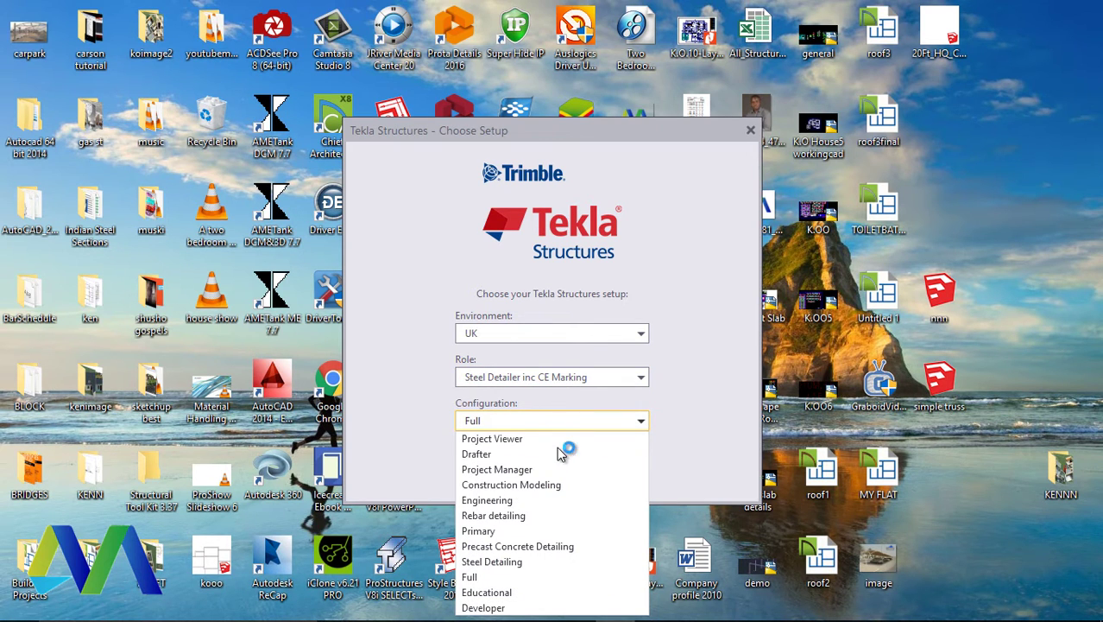
left_click(508, 584)
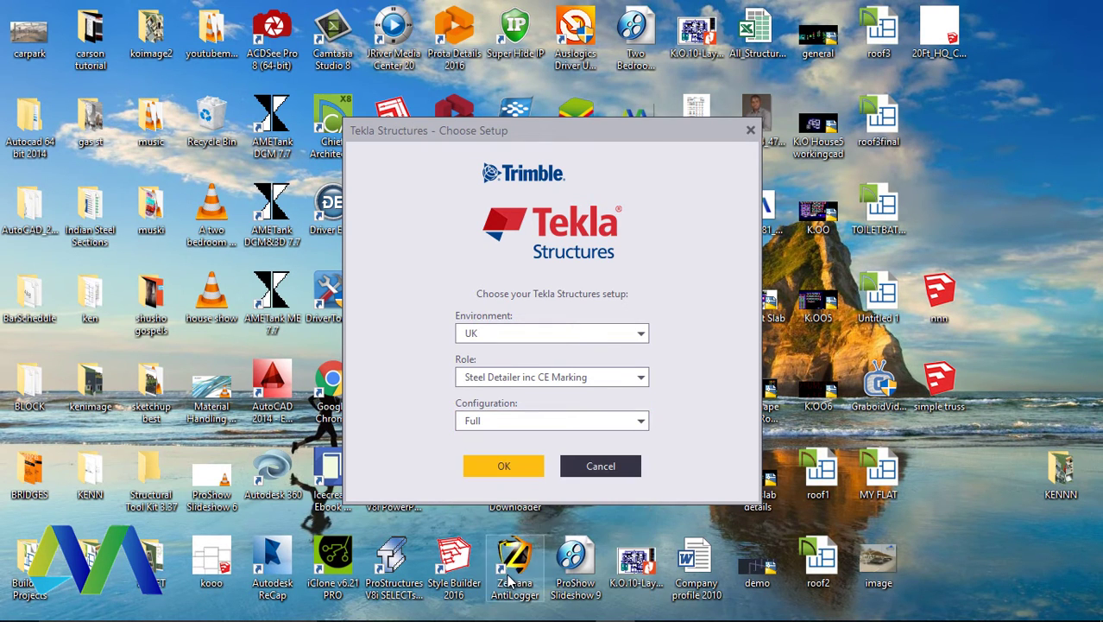
Confirm the setup, open the Simple Truss model from Recent, and switch to View 1 - 3d.
left_click(508, 467)
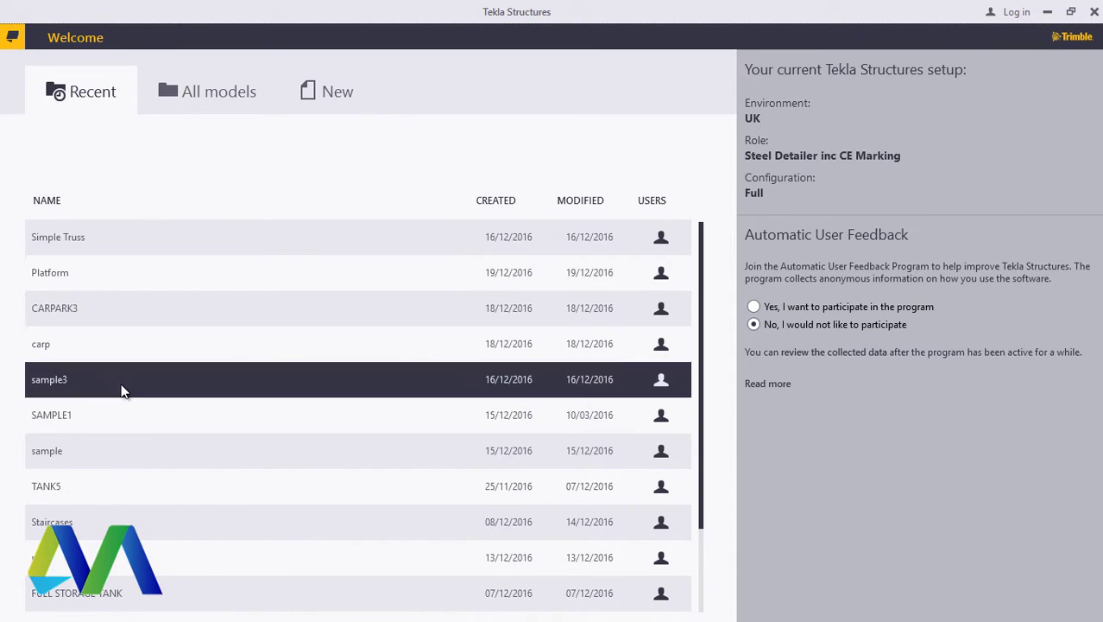
left_click(93, 236)
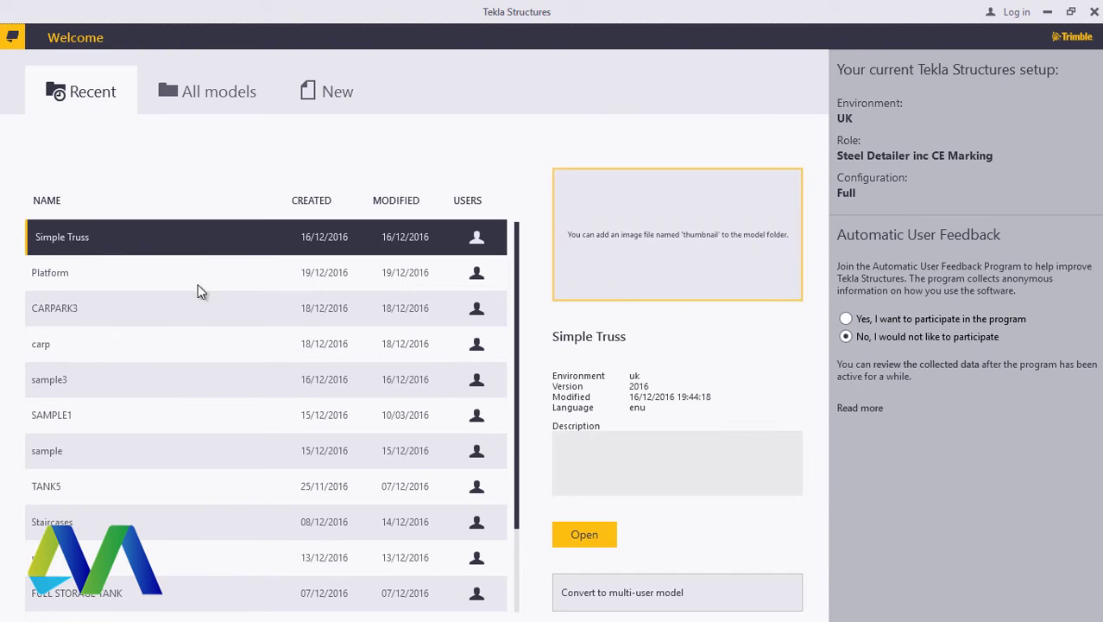
left_click(588, 535)
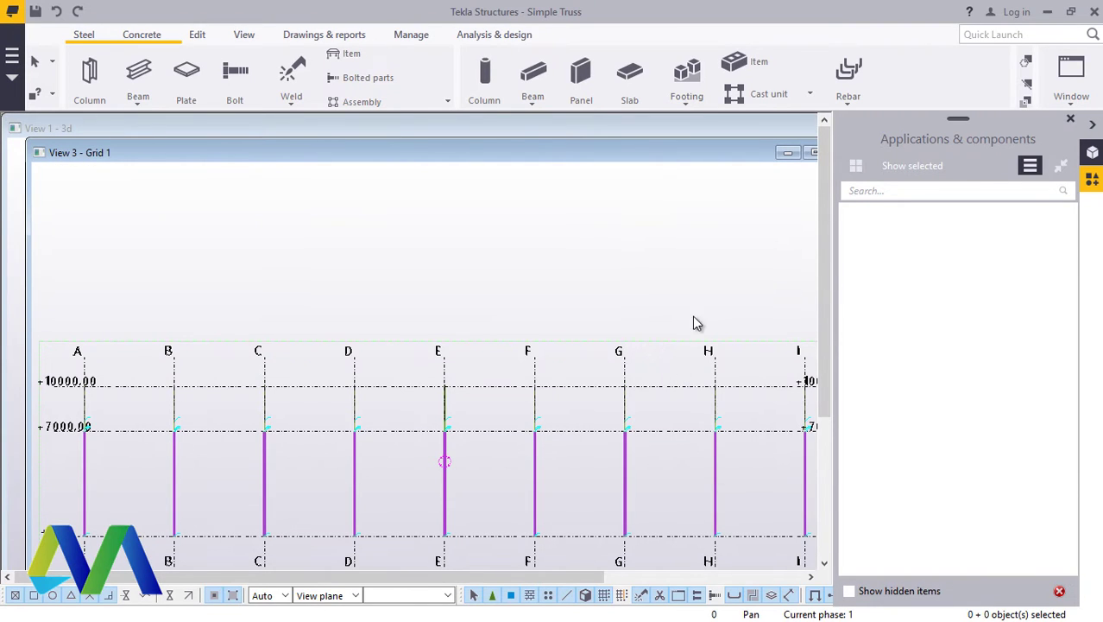
left_click_drag(642, 155, 574, 160)
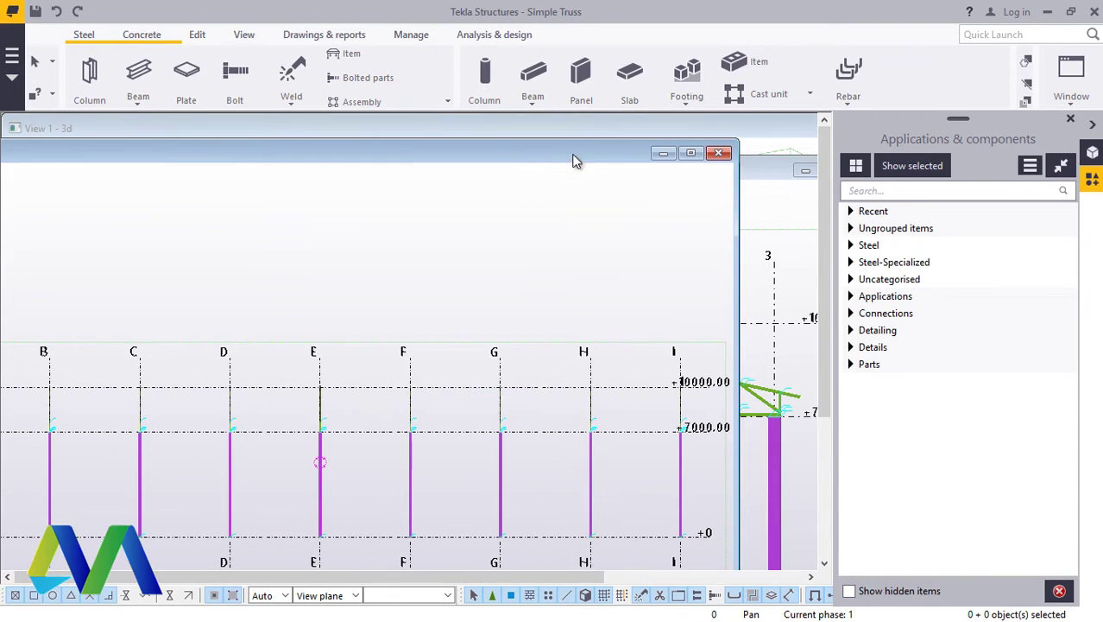
left_click(690, 155)
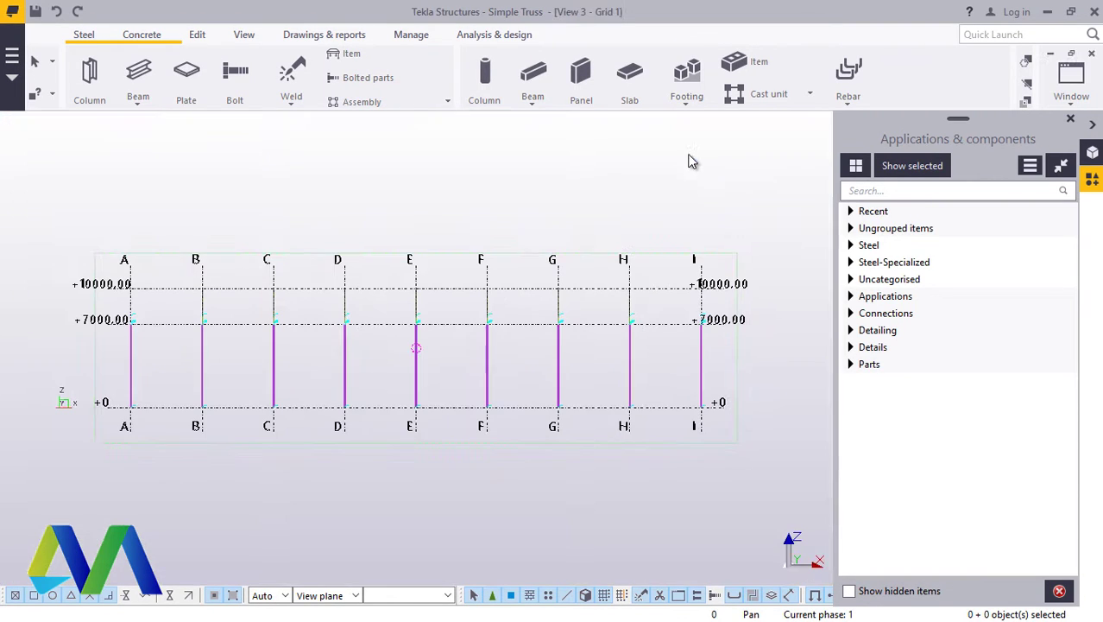
left_click(1073, 102)
left_click(1048, 197)
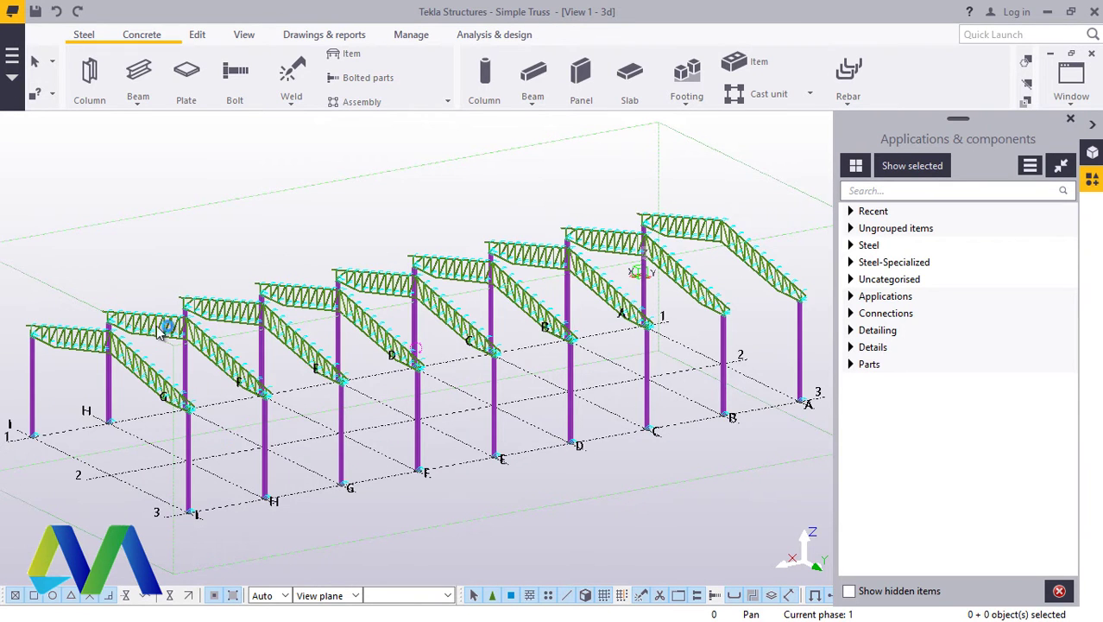
Orbit the truss model to a new viewing angle using View > Navigate rotate.
scroll(160, 335, "up", 2)
left_click(245, 36)
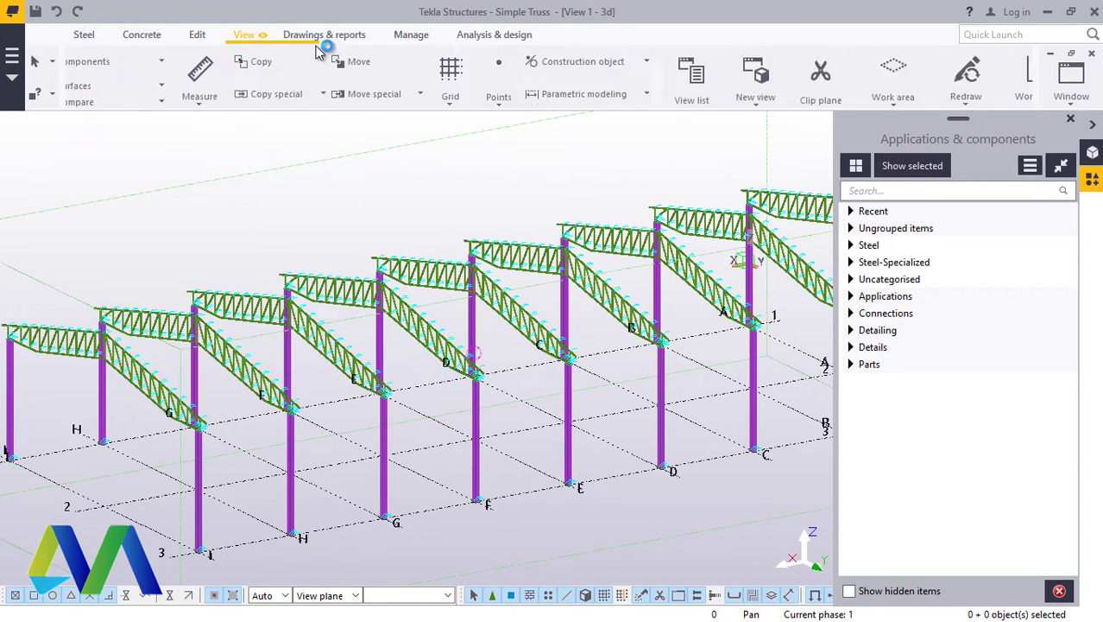
left_click(607, 82)
left_click(610, 107)
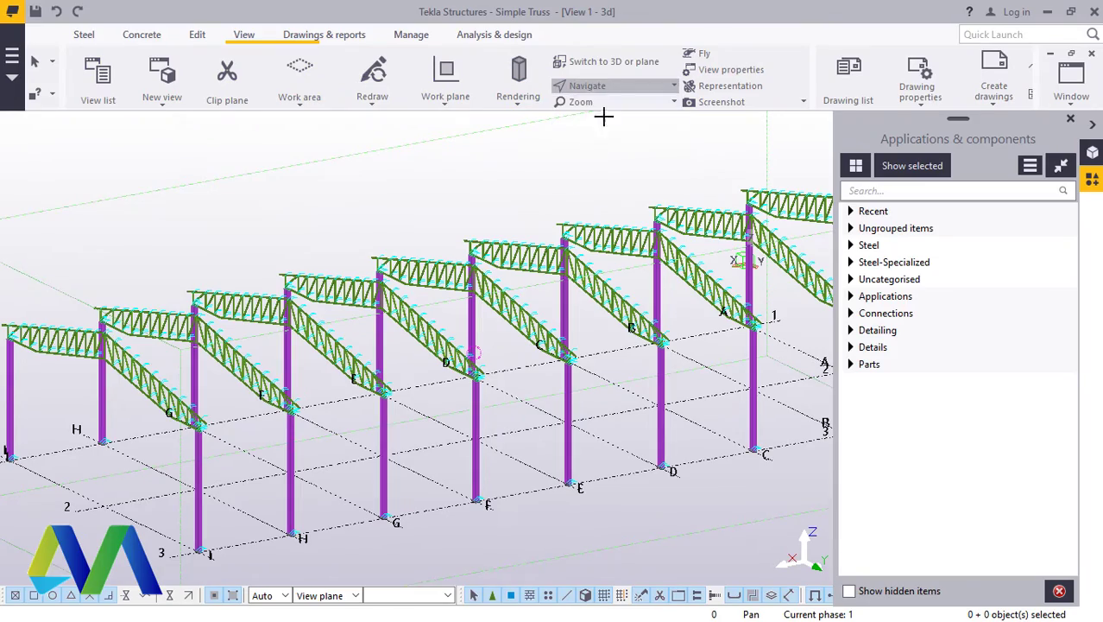
left_click_drag(423, 371, 490, 364)
left_click_drag(297, 370, 422, 328)
right_click(306, 235)
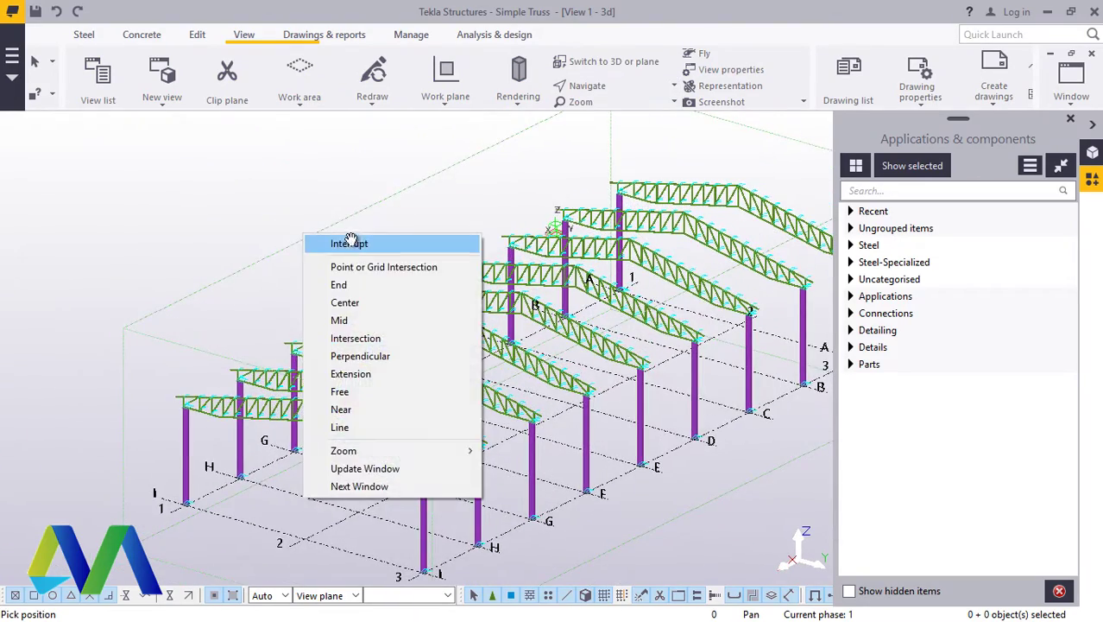
left_click(350, 242)
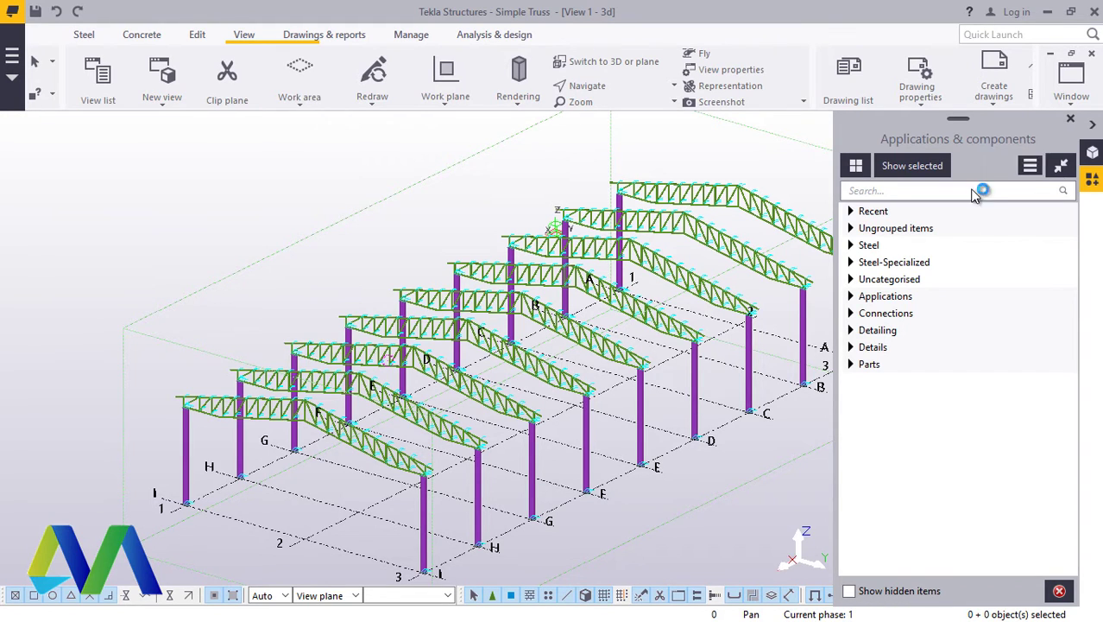
Search 'REP' in Applications & components and launch MultiReportGenerator.
left_click(898, 190)
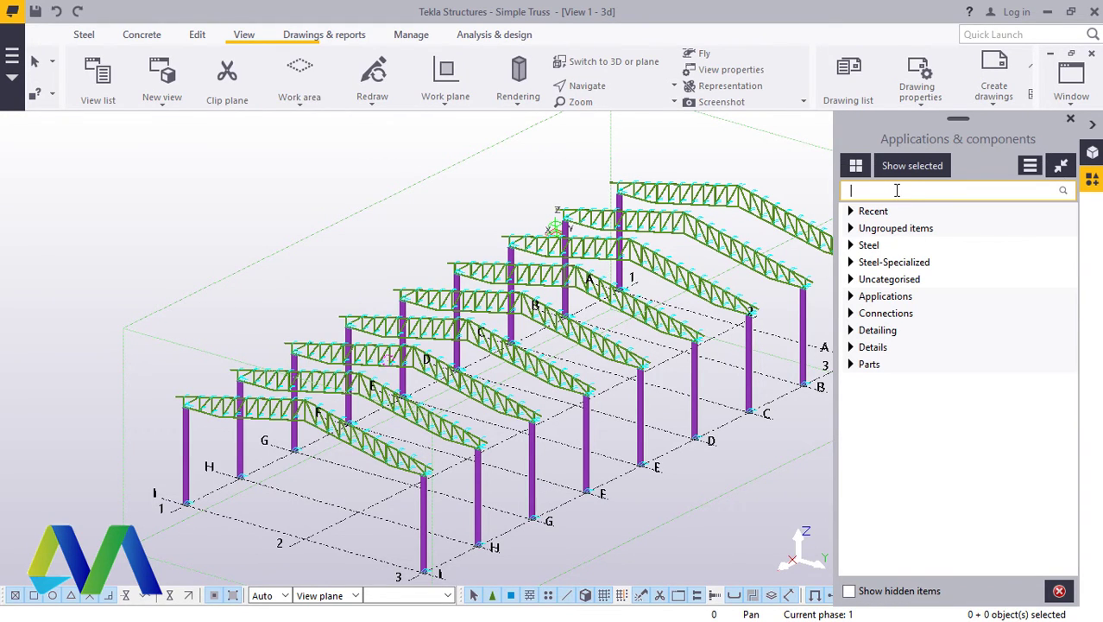
type("RE")
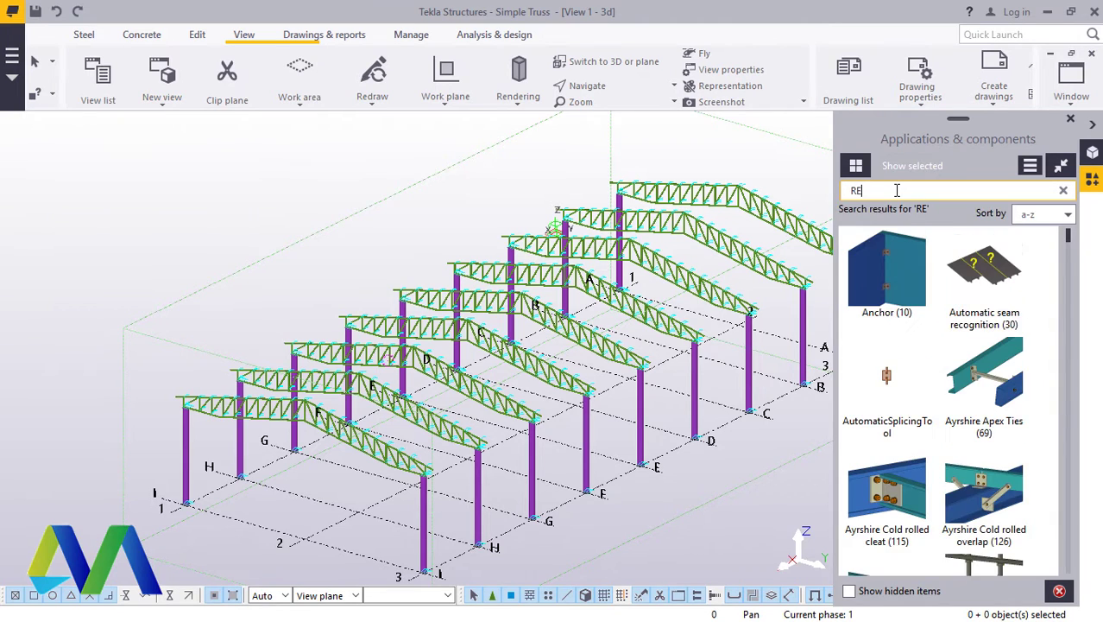
type("P")
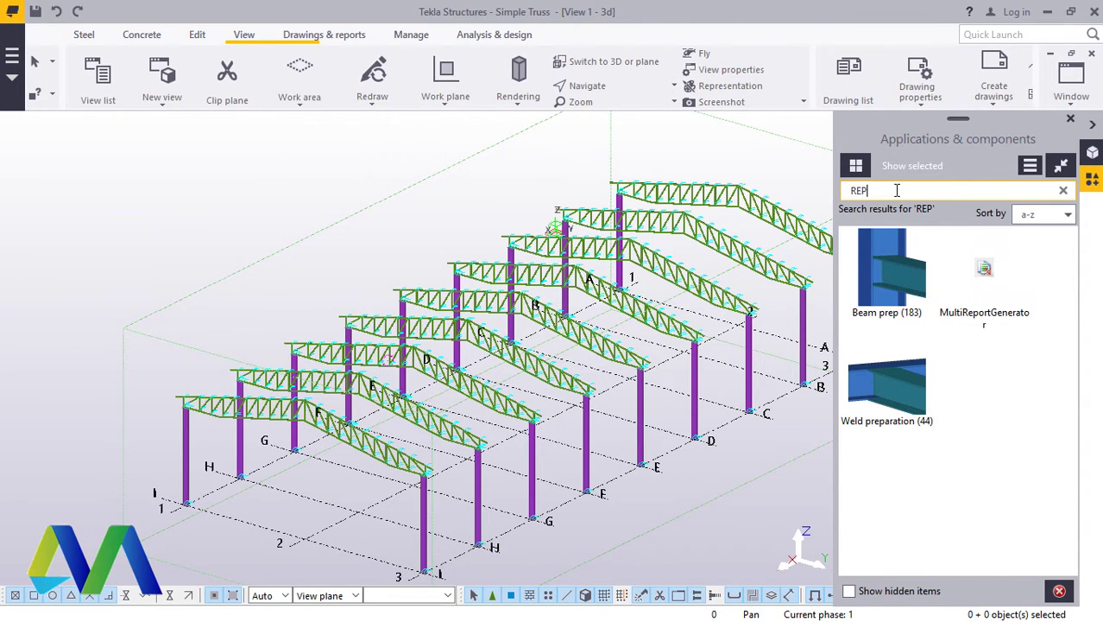
left_click(1010, 296)
double_click(1010, 307)
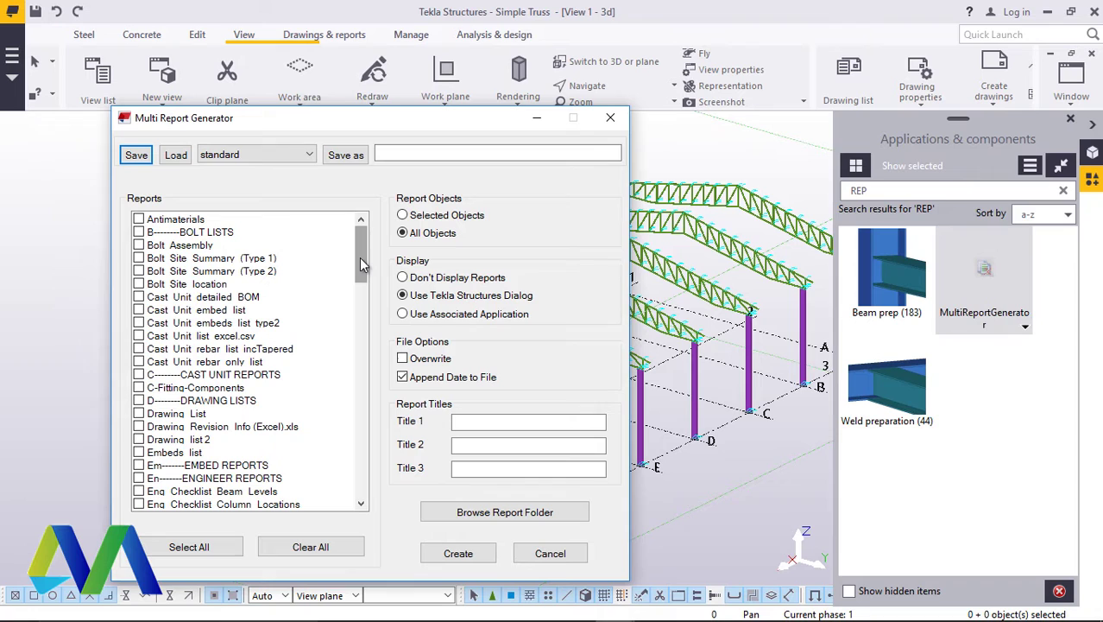
Create the Material cold rolled report and maximize its list window.
left_click_drag(362, 260, 358, 382)
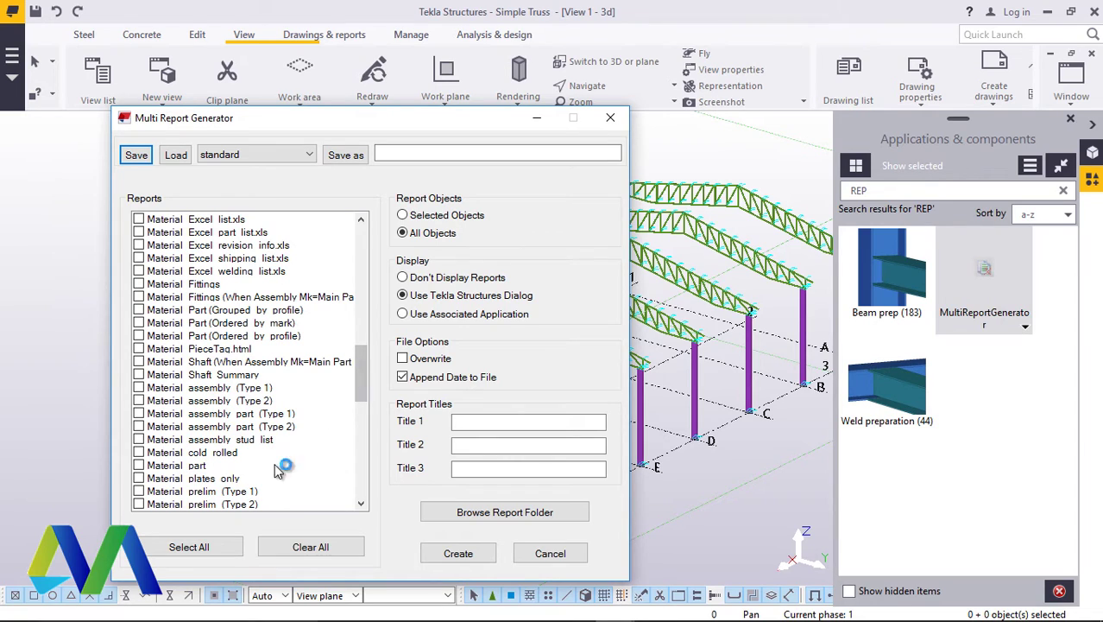
left_click(211, 455)
left_click(215, 455)
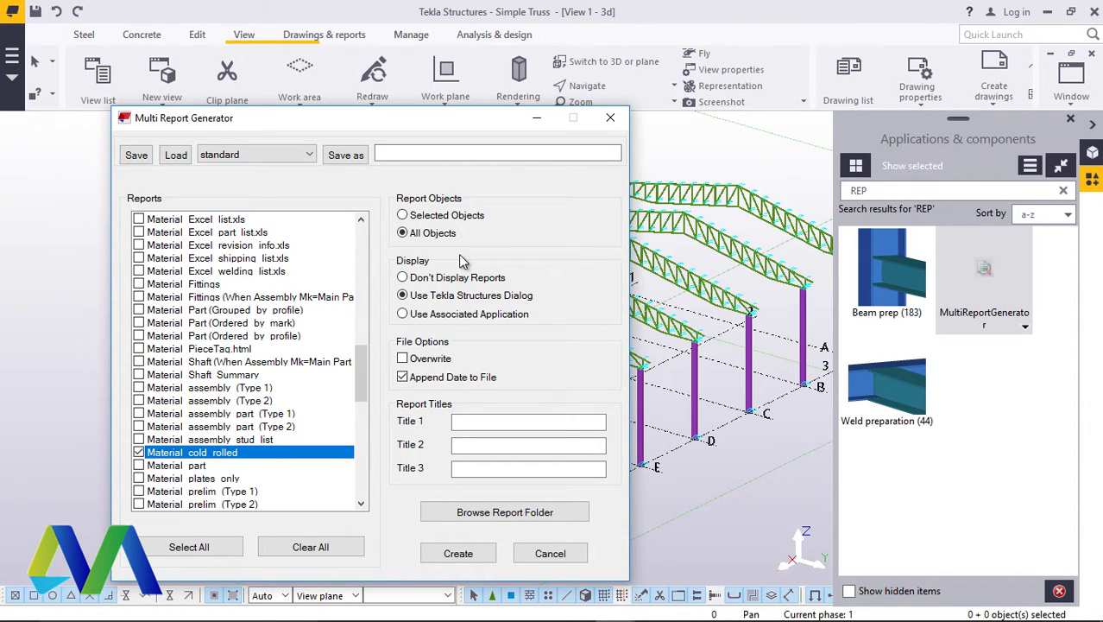
left_click(474, 542)
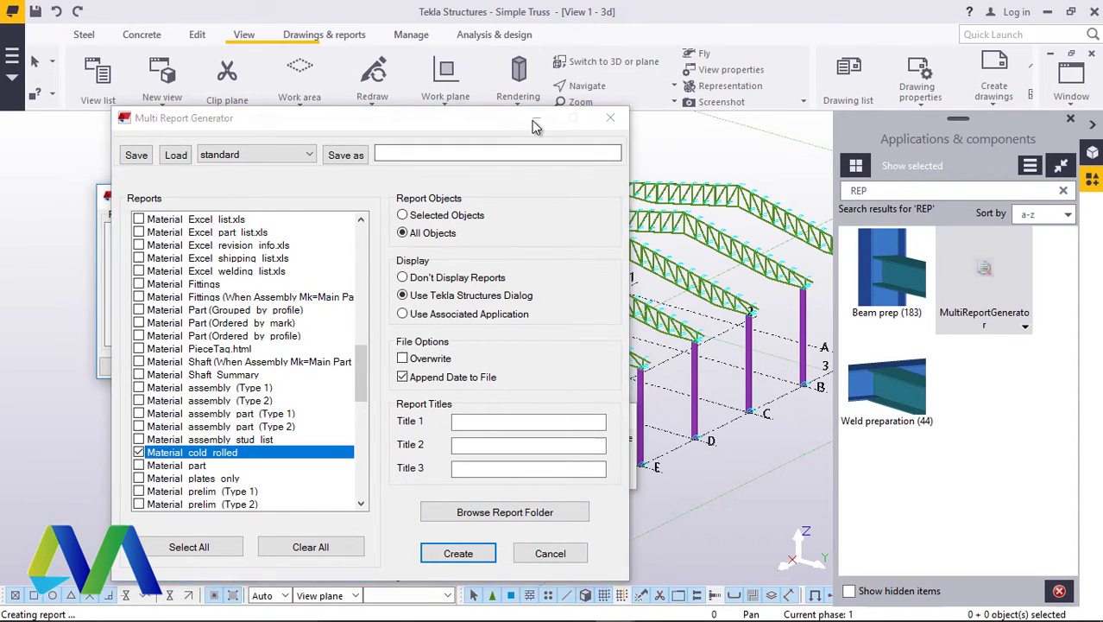
left_click(545, 198)
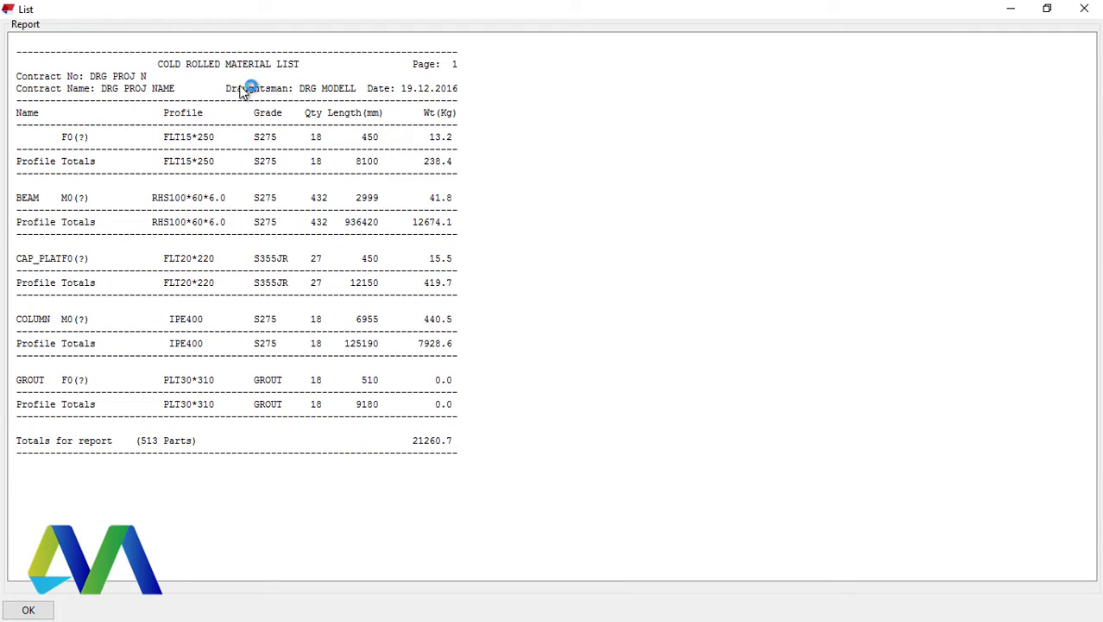
Close the cold rolled material report, dismiss its warning, and close the Applications & components panel.
left_click(69, 440)
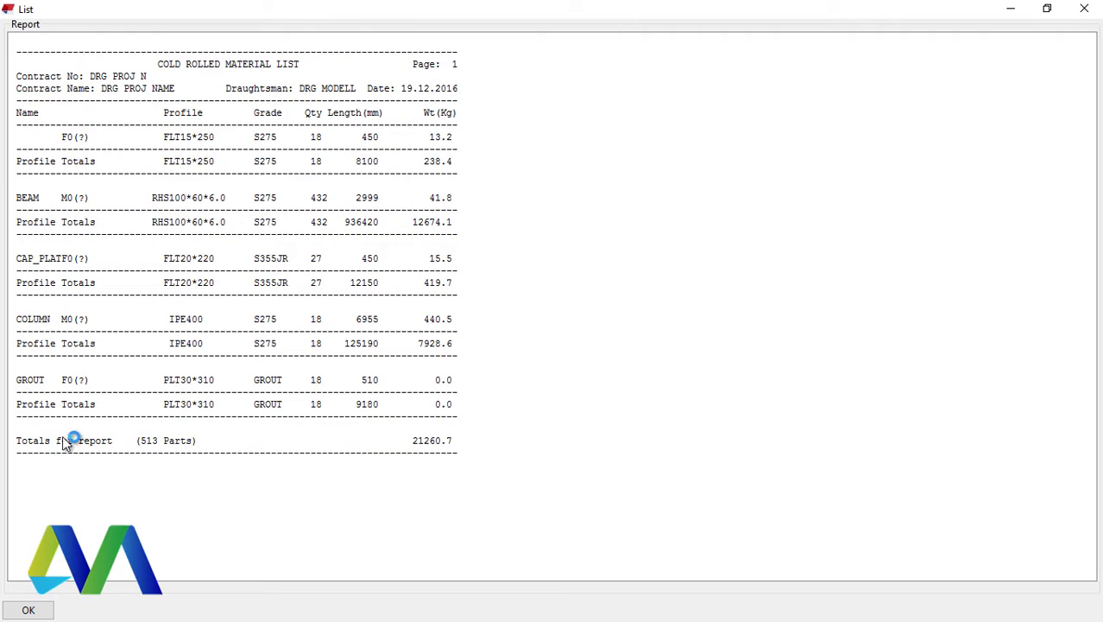
left_click(99, 442)
left_click(104, 444)
left_click(184, 444)
left_click(431, 441)
left_click(427, 445)
left_click(428, 444)
left_click(29, 611)
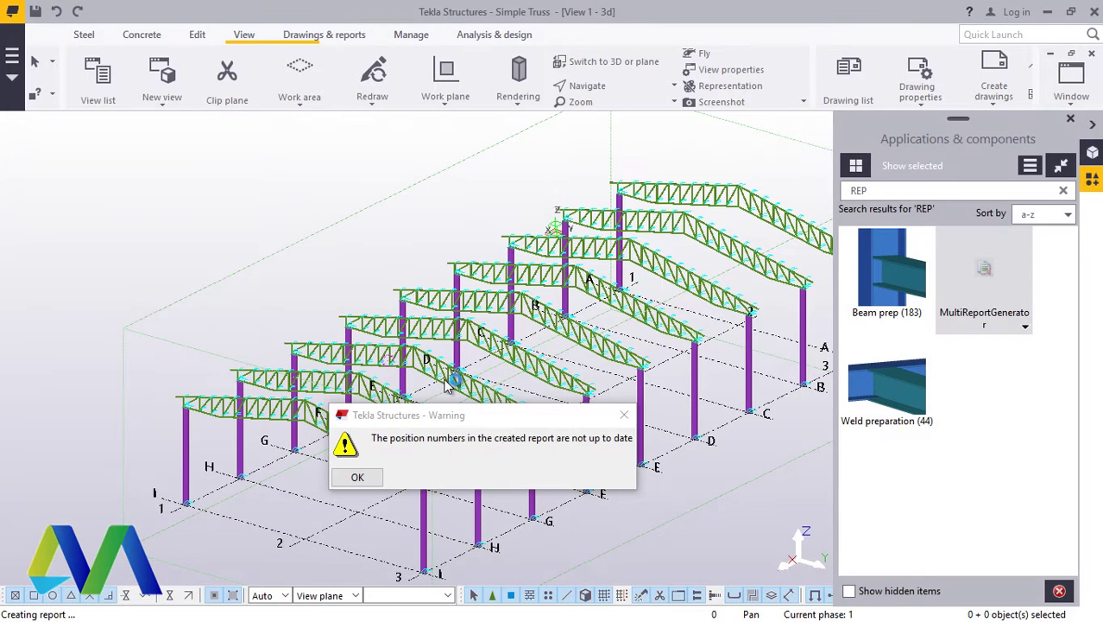
left_click(357, 478)
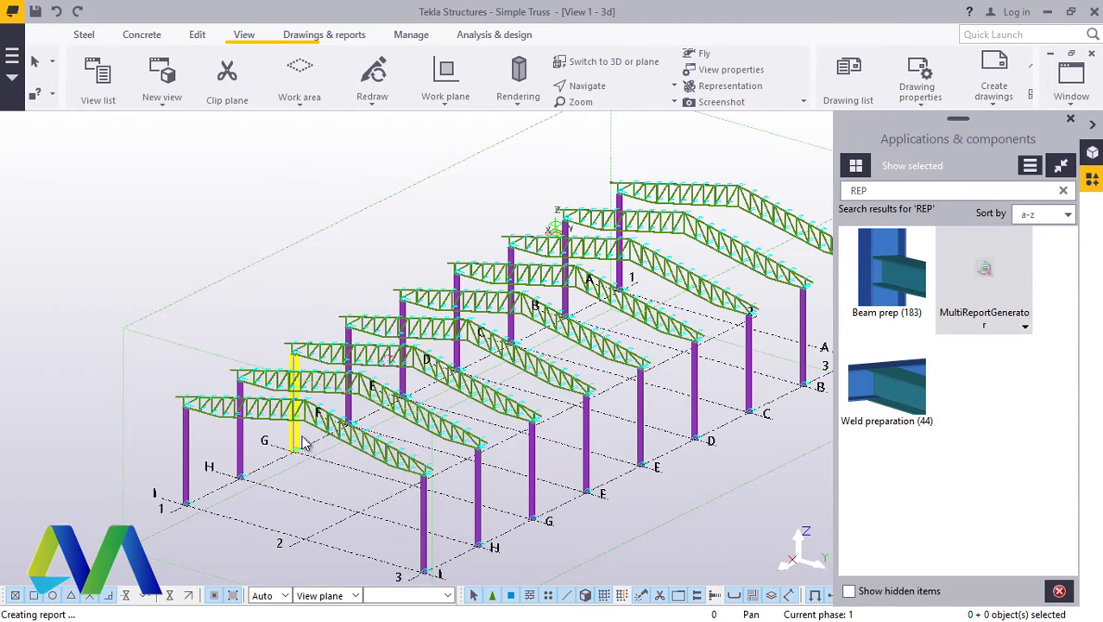
left_click(1071, 120)
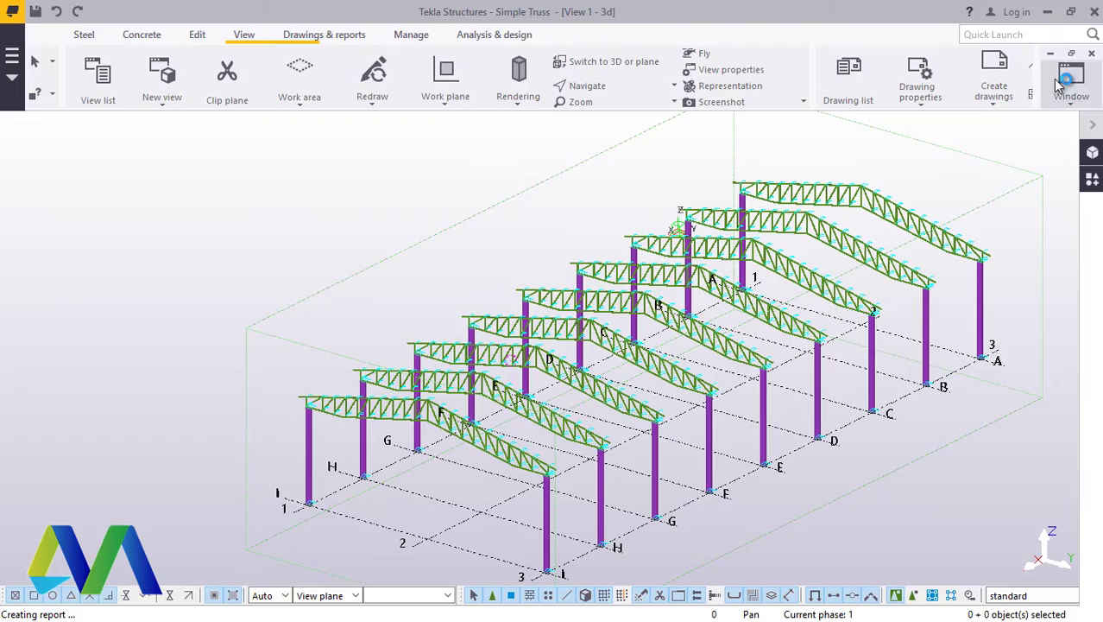
Browse File Explorer to C:\TeklaStructuresModels\STORAGE TANKNew model 3\Simple Truss\Reports.
left_click(1048, 12)
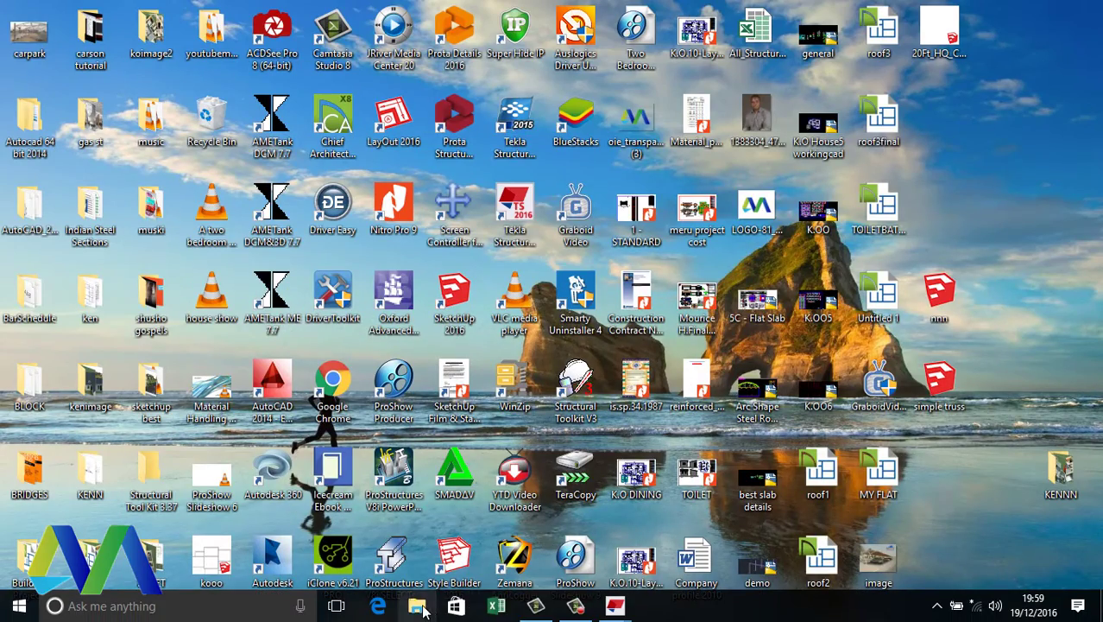
left_click(420, 607)
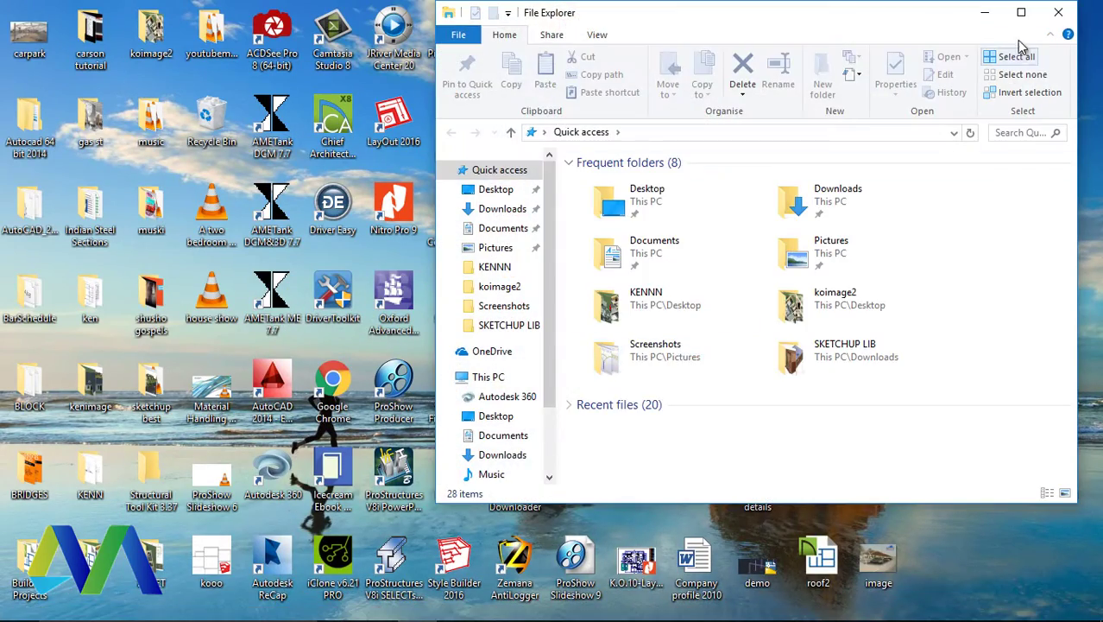
left_click(1035, 11)
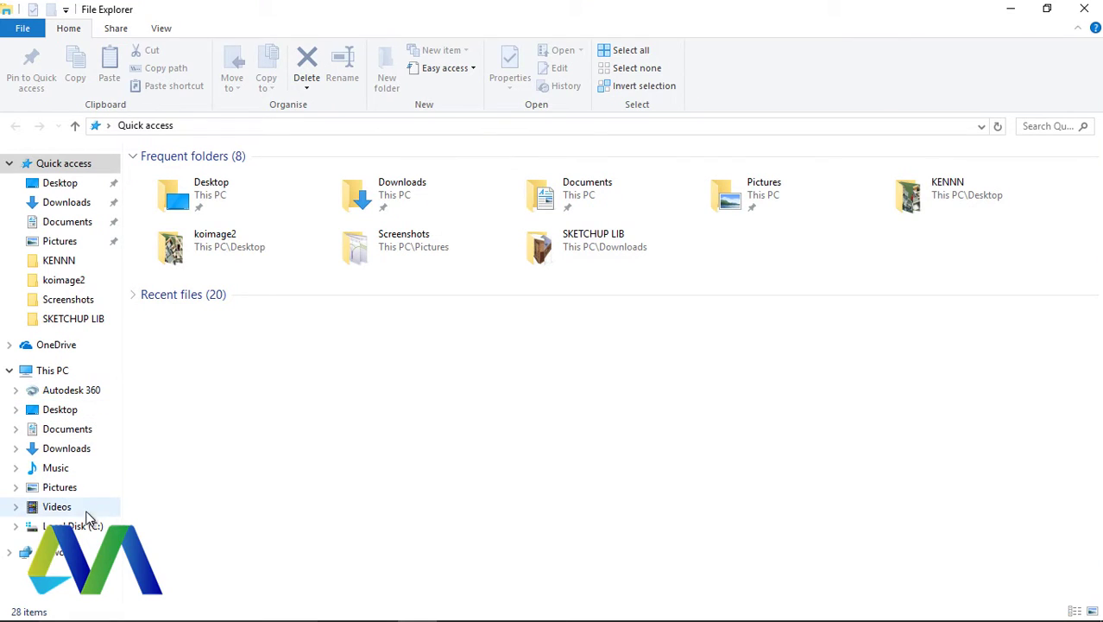
left_click(97, 527)
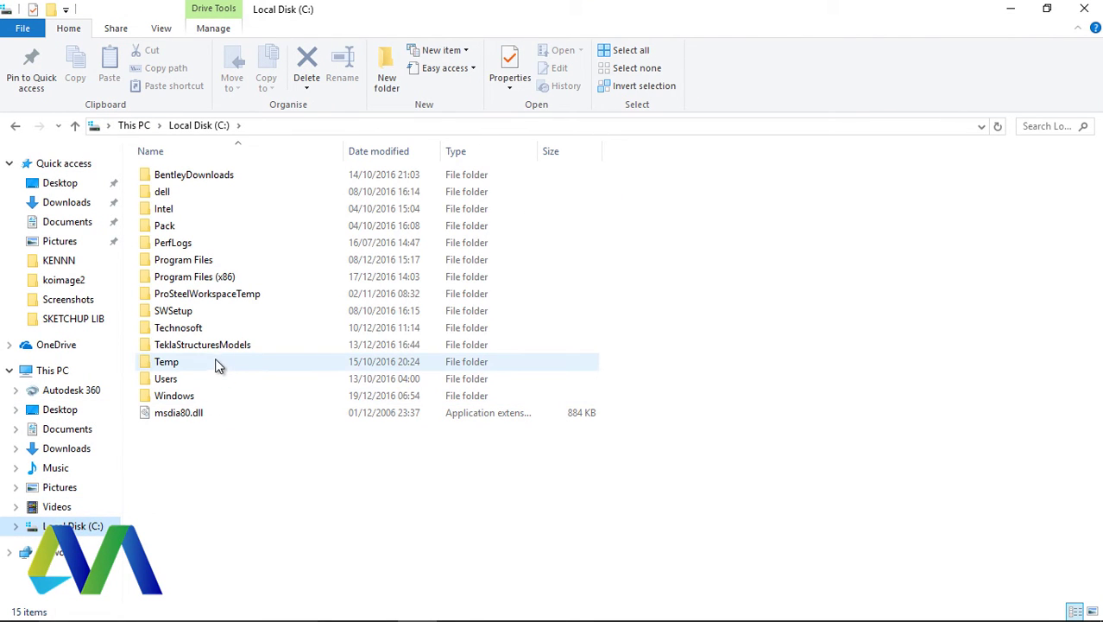
double_click(219, 343)
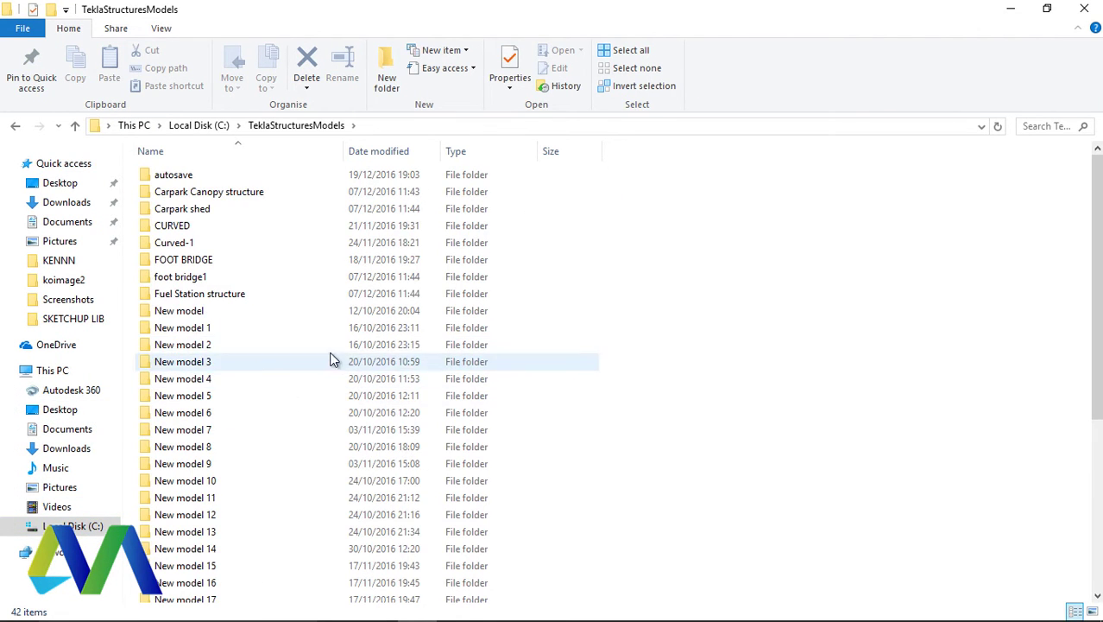
scroll(232, 352, "down", 3)
scroll(232, 351, "down", 3)
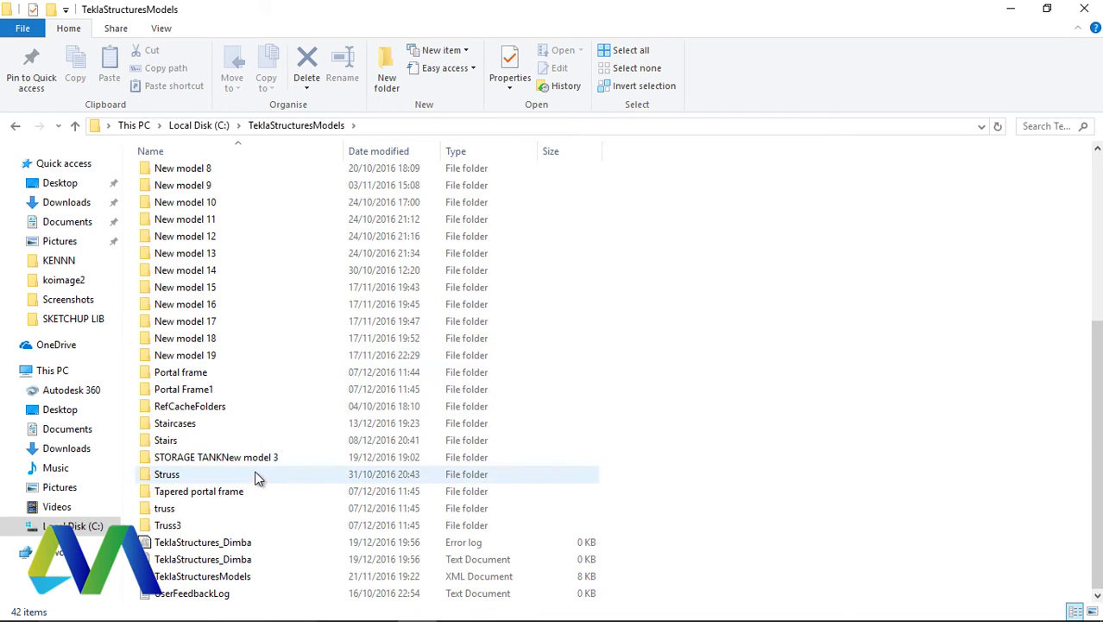
double_click(233, 468)
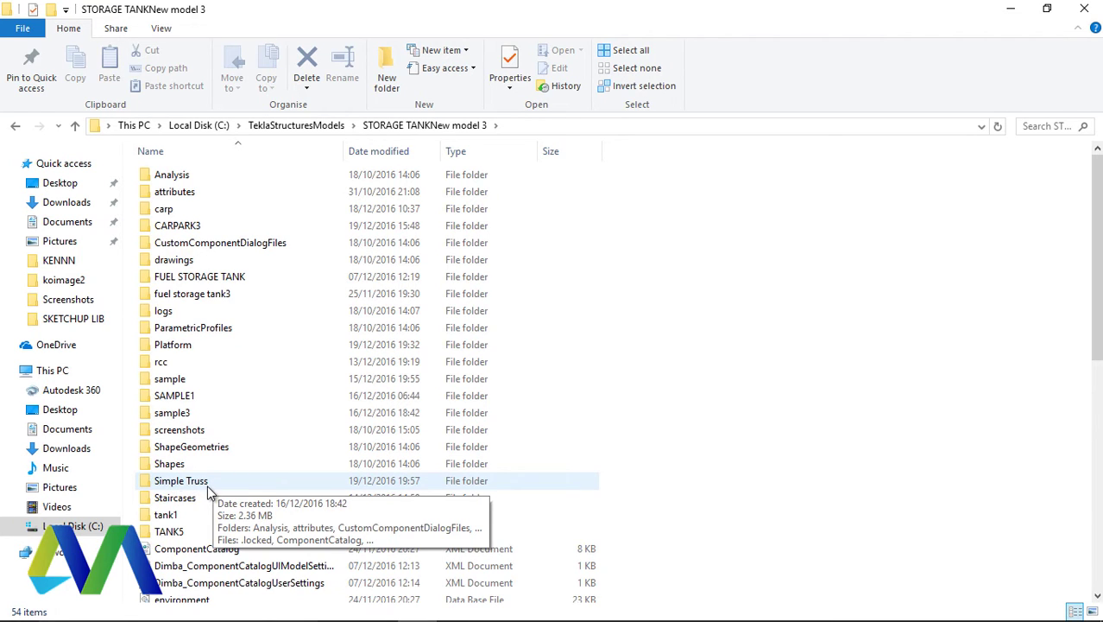
double_click(210, 487)
double_click(207, 277)
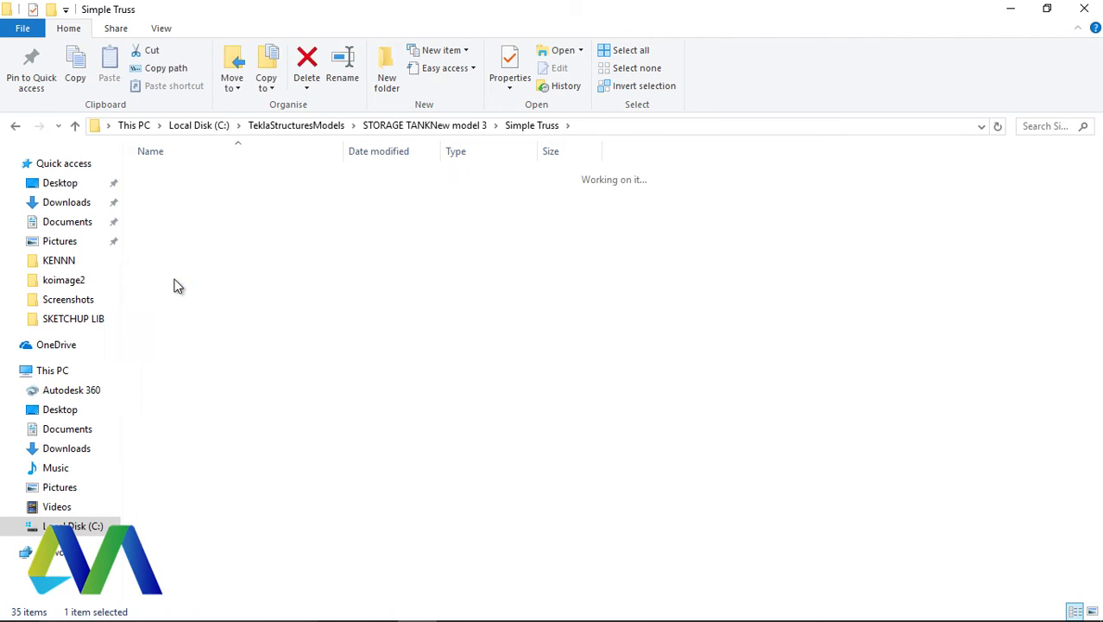
Open Material_cold_rolled_19122016.xsr in Word 2016 via More apps.
double_click(236, 177)
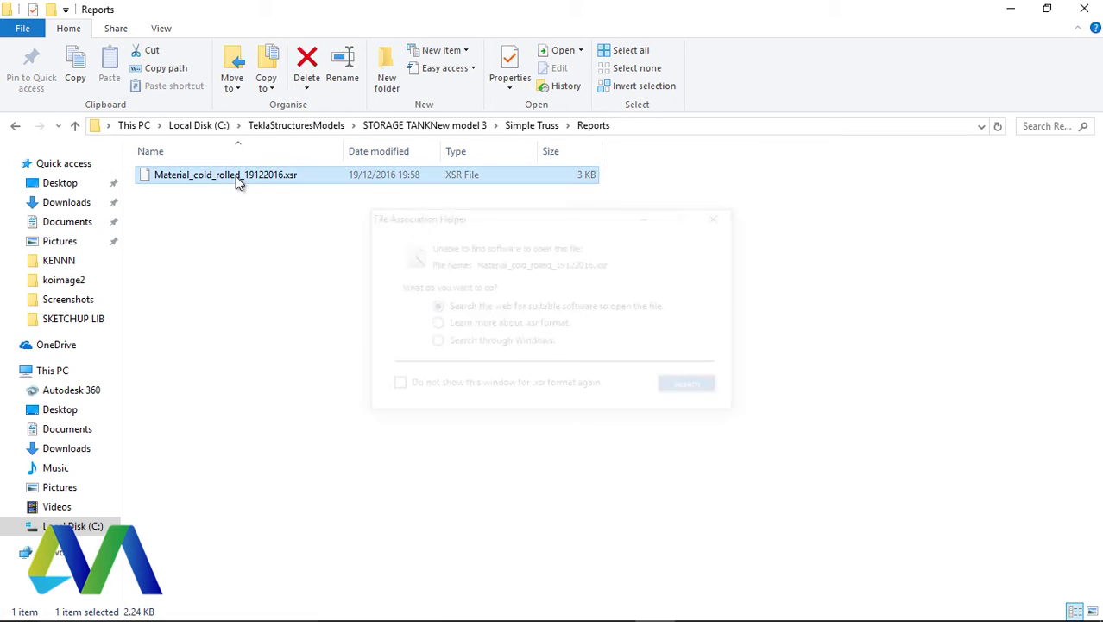
left_click(505, 343)
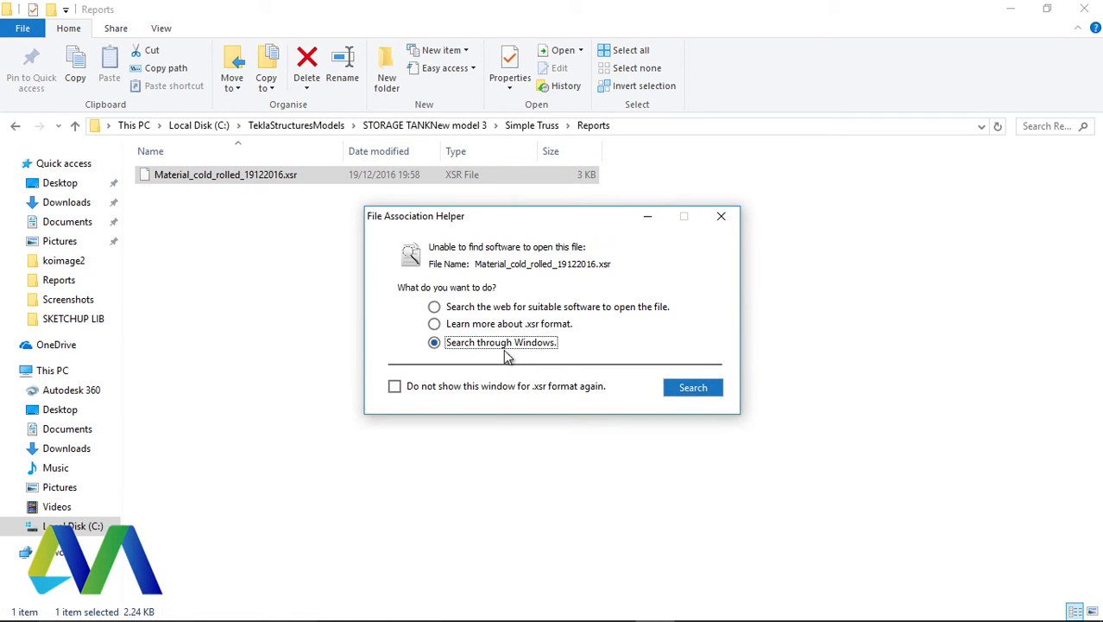
left_click(695, 390)
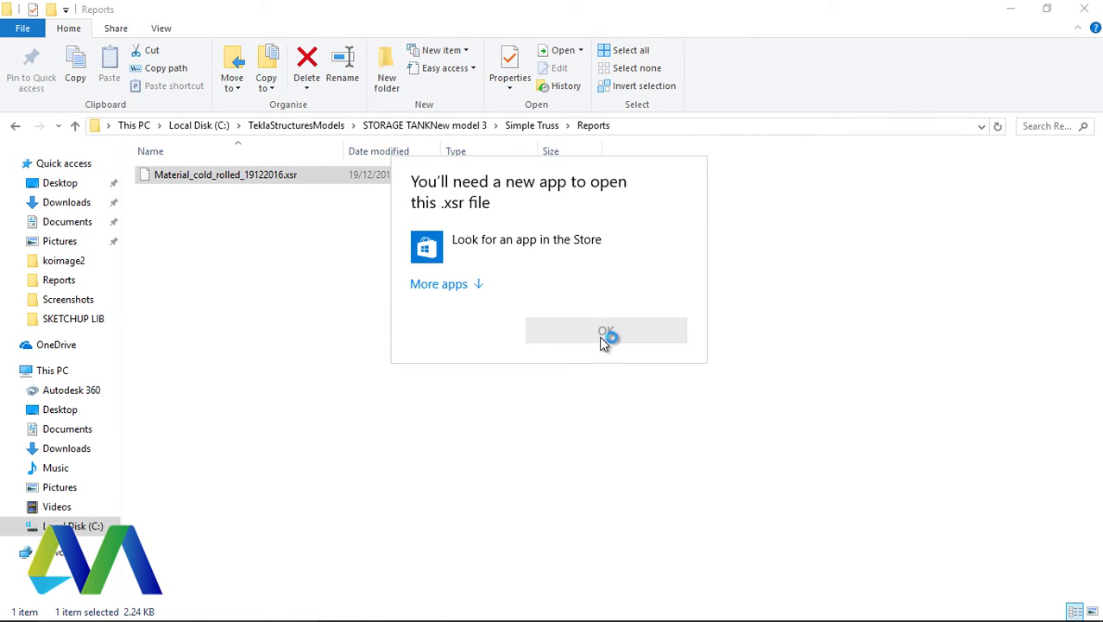
left_click(471, 289)
scroll(480, 442, "down", 5)
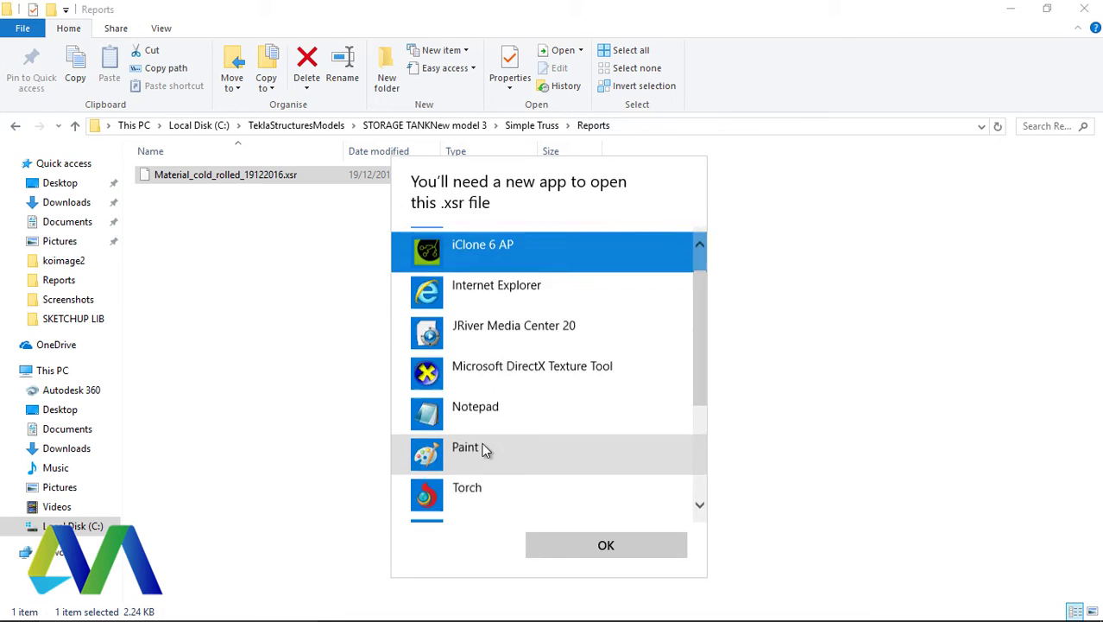
left_click(535, 417)
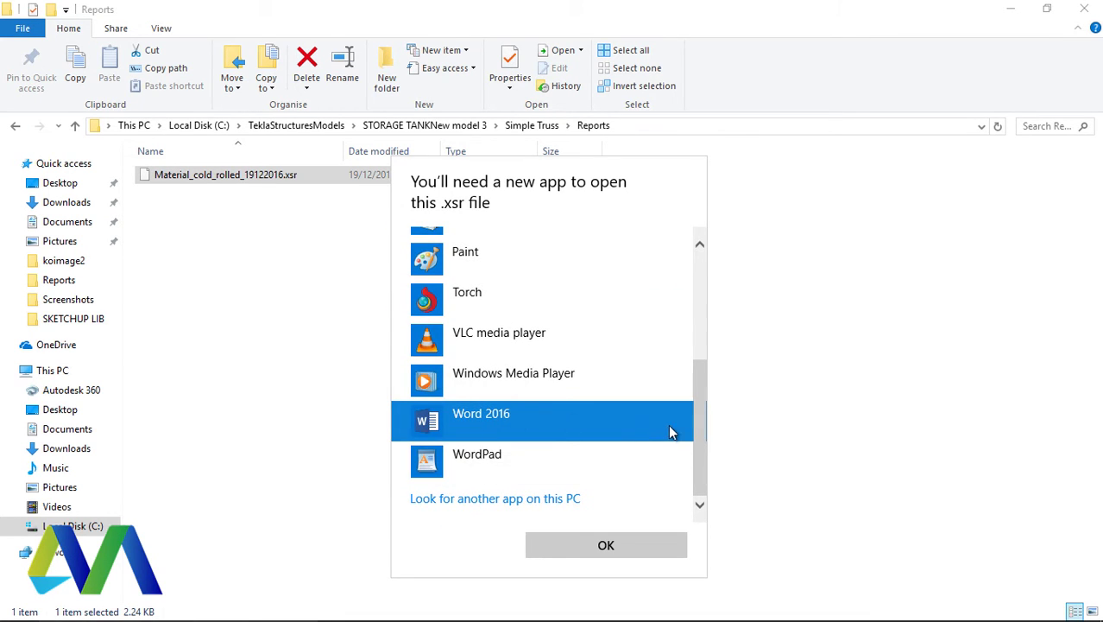
left_click(605, 548)
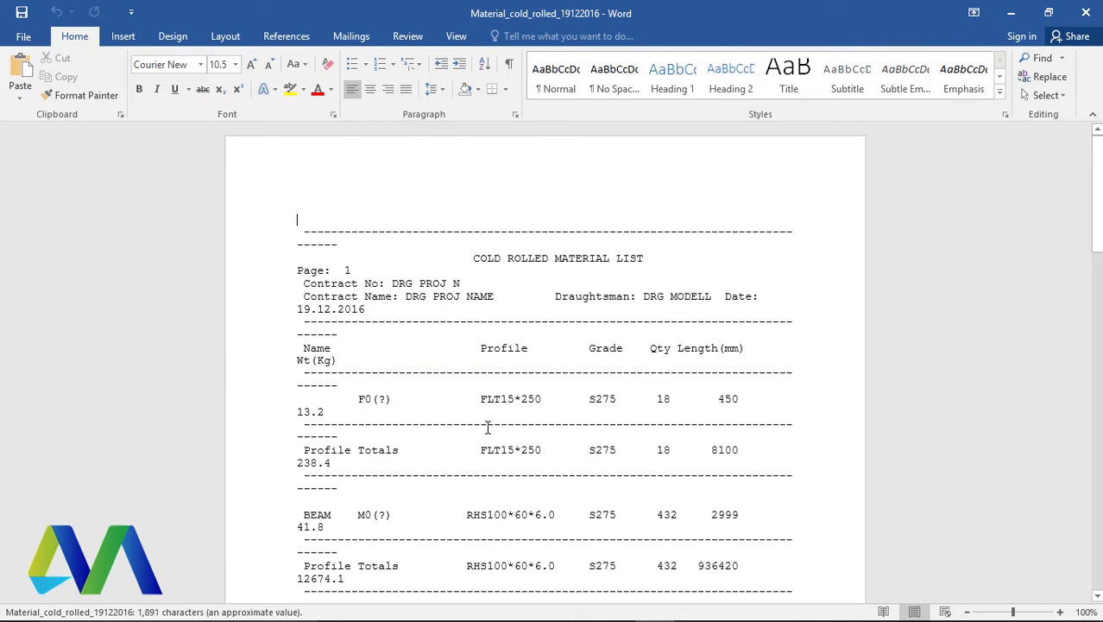
Delete the top dashed separator and its leading spaces from the report.
scroll(512, 397, "down", 5)
scroll(513, 387, "up", 5)
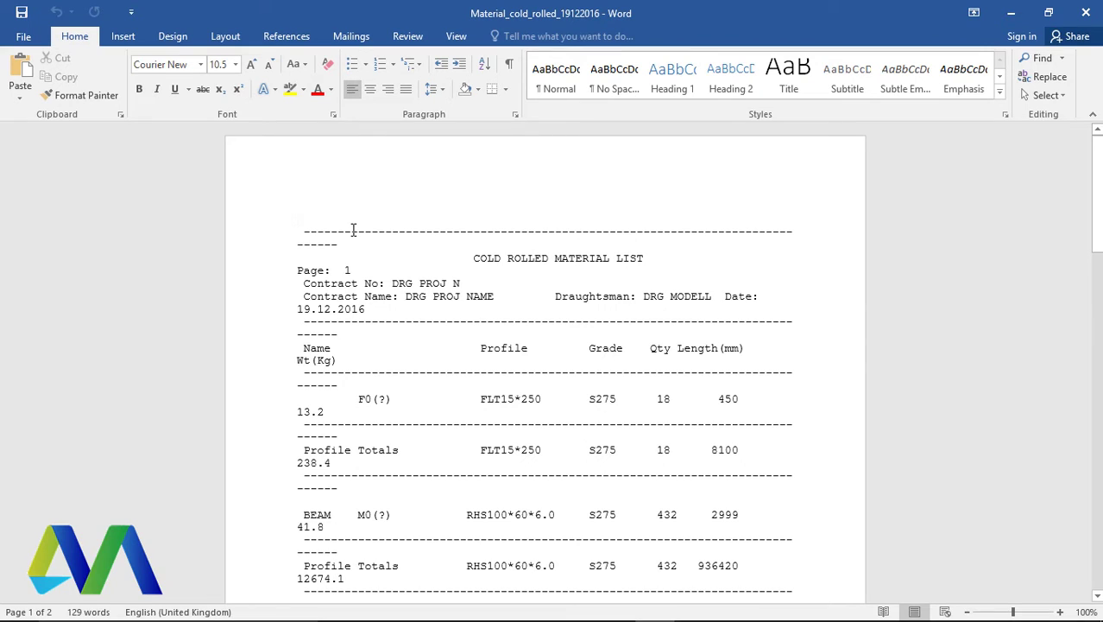
left_click_drag(344, 253, 299, 226)
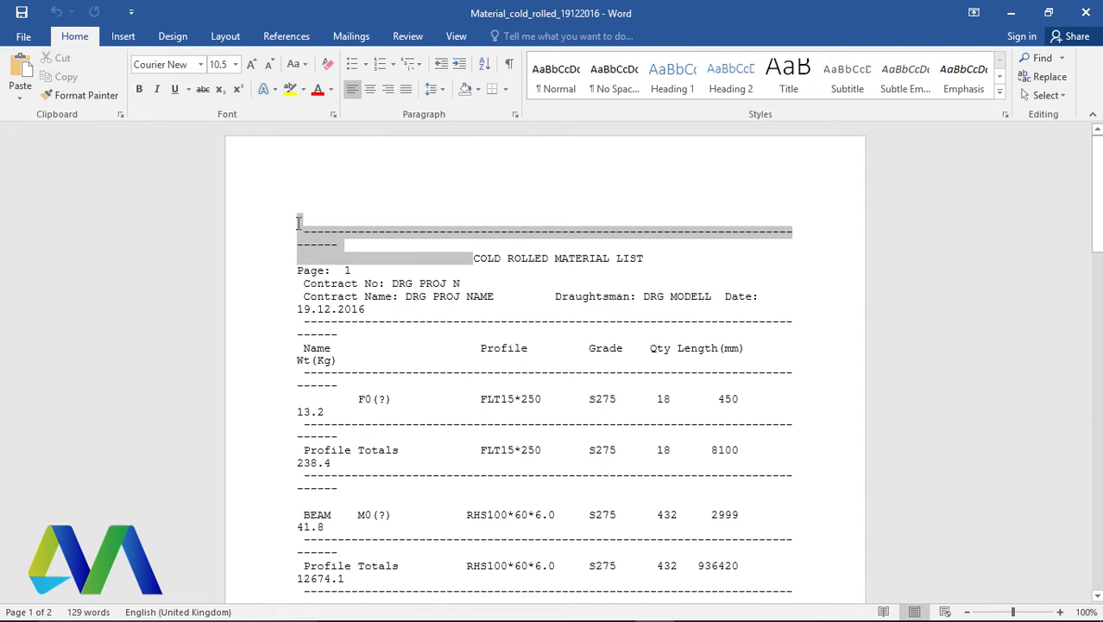
key("Delete")
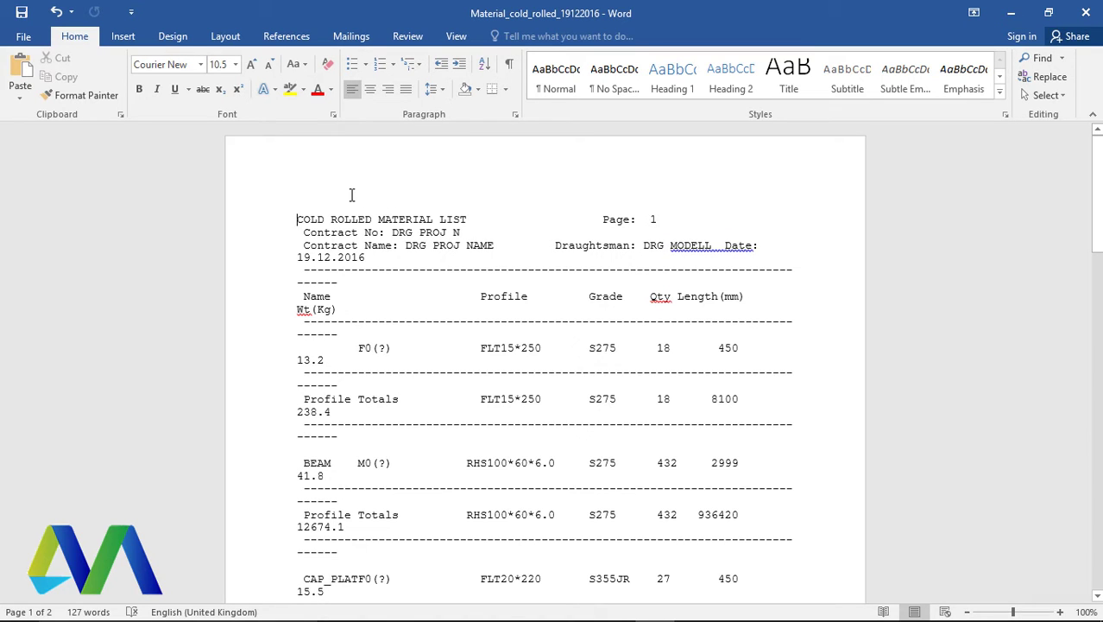
Set the whole material list to 9 pt font.
key("ctrl+a")
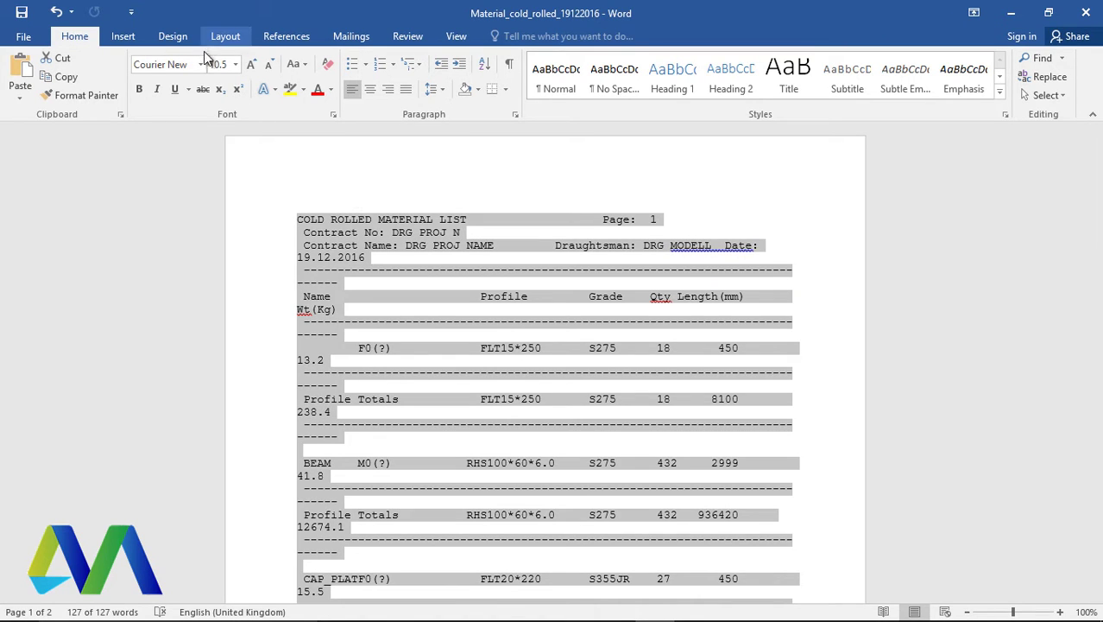
left_click(235, 65)
left_click(227, 99)
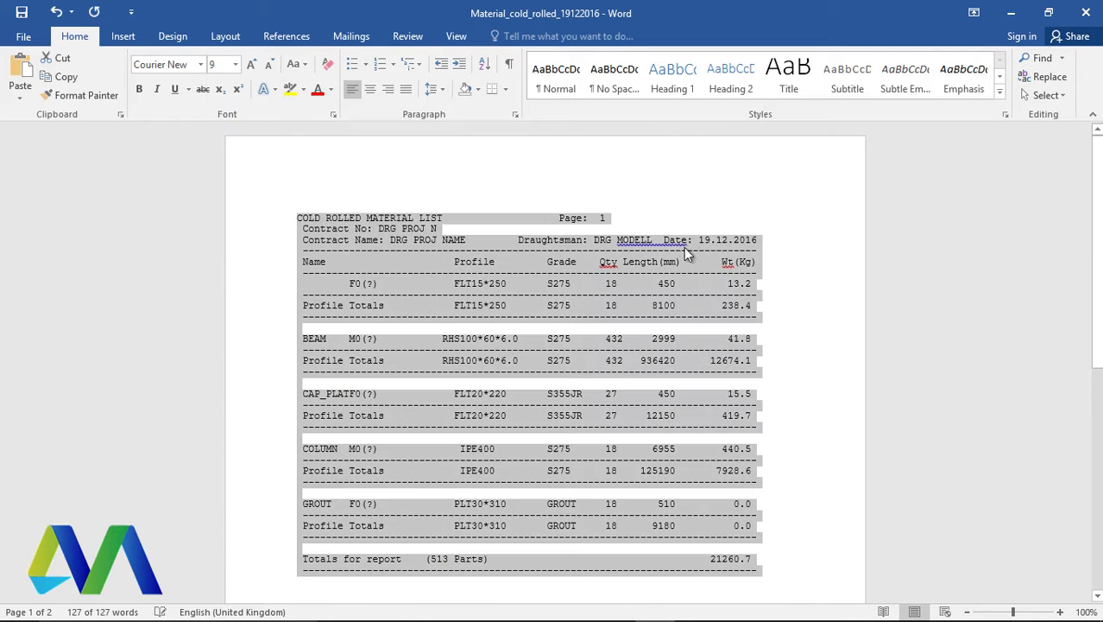
left_click(696, 207)
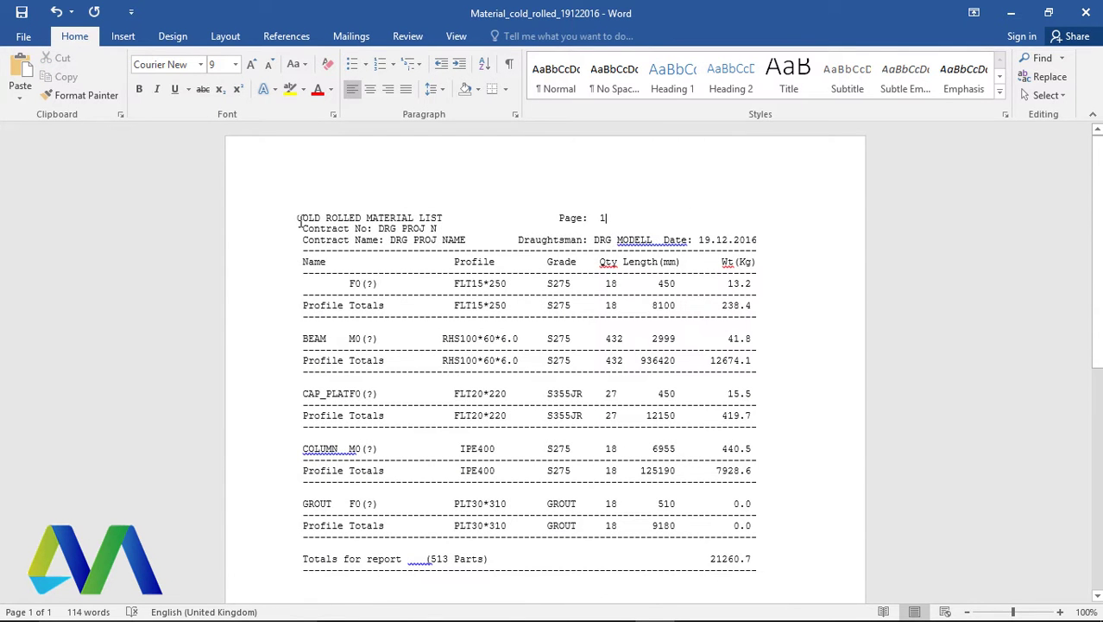
left_click_drag(297, 218, 751, 561)
left_click(236, 66)
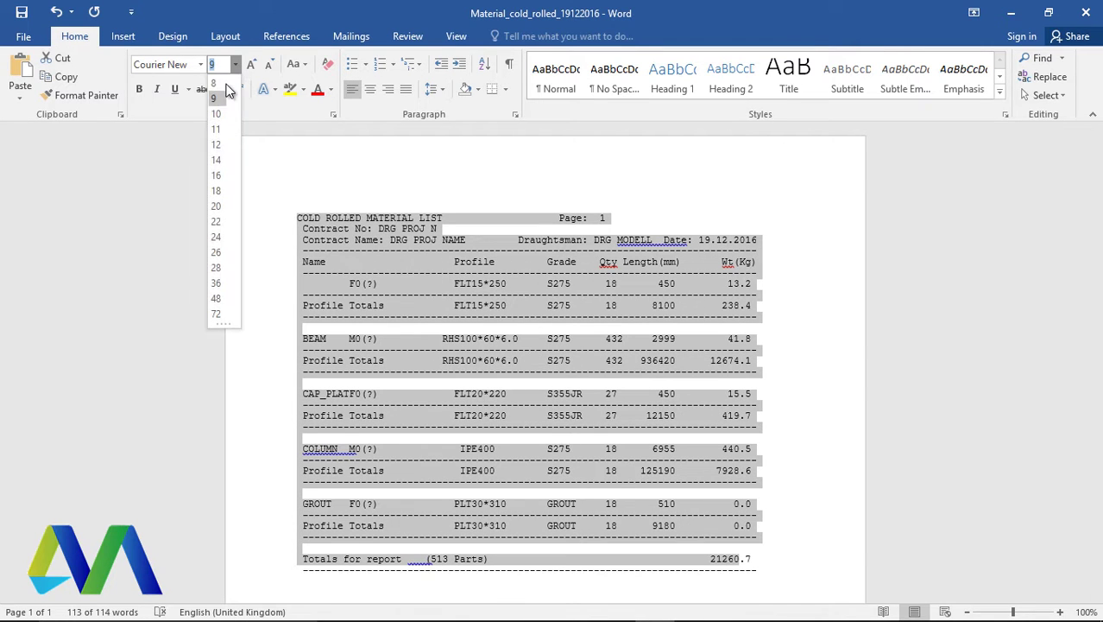
left_click(223, 97)
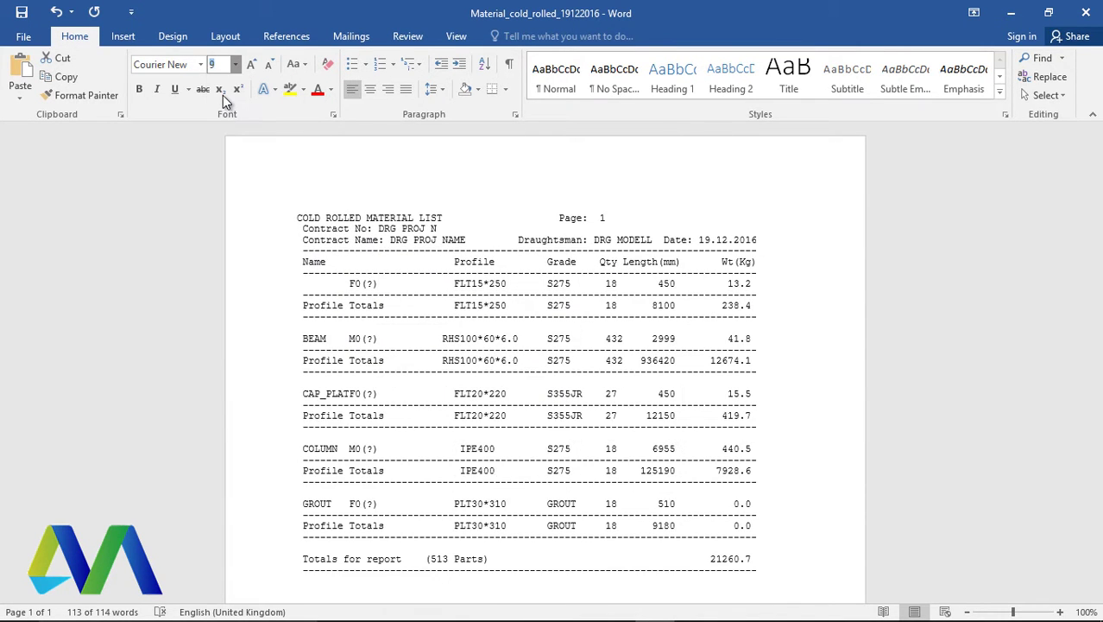
left_click(486, 219)
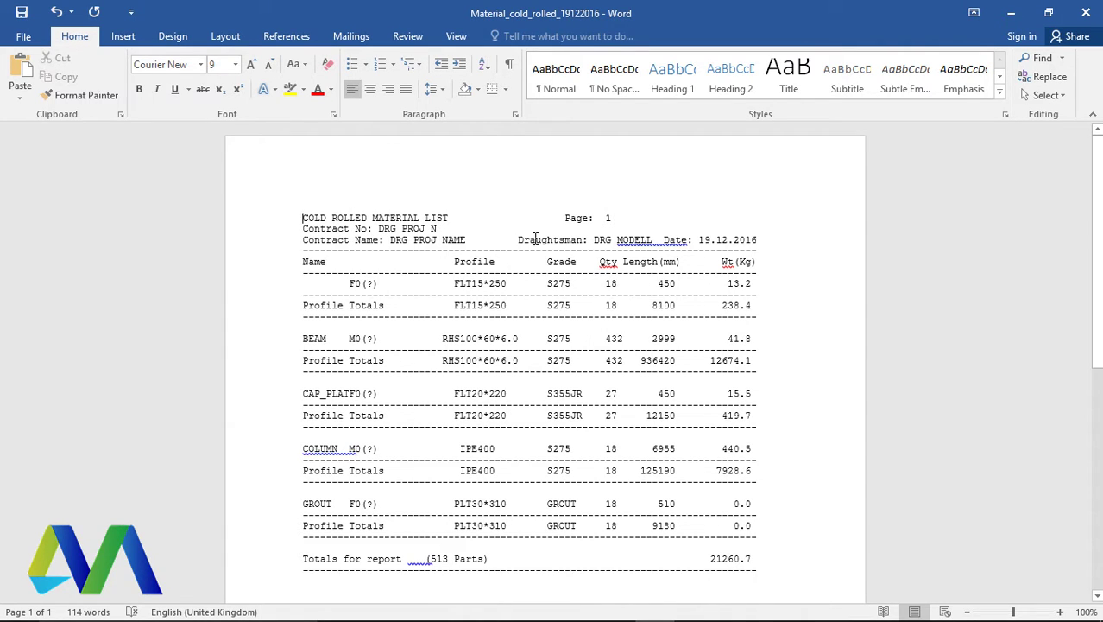
Undo earlier edits, then remove the top dashes and leading spaces before Contract No and Contract Name.
left_click(56, 12)
left_click(56, 12)
left_click(56, 12)
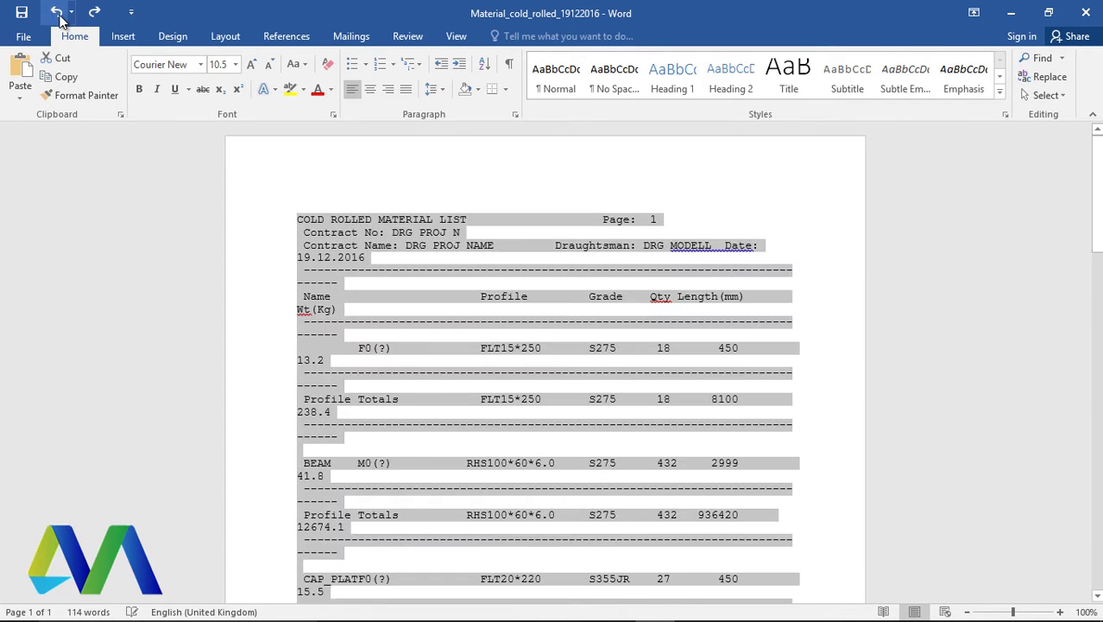
left_click(57, 14)
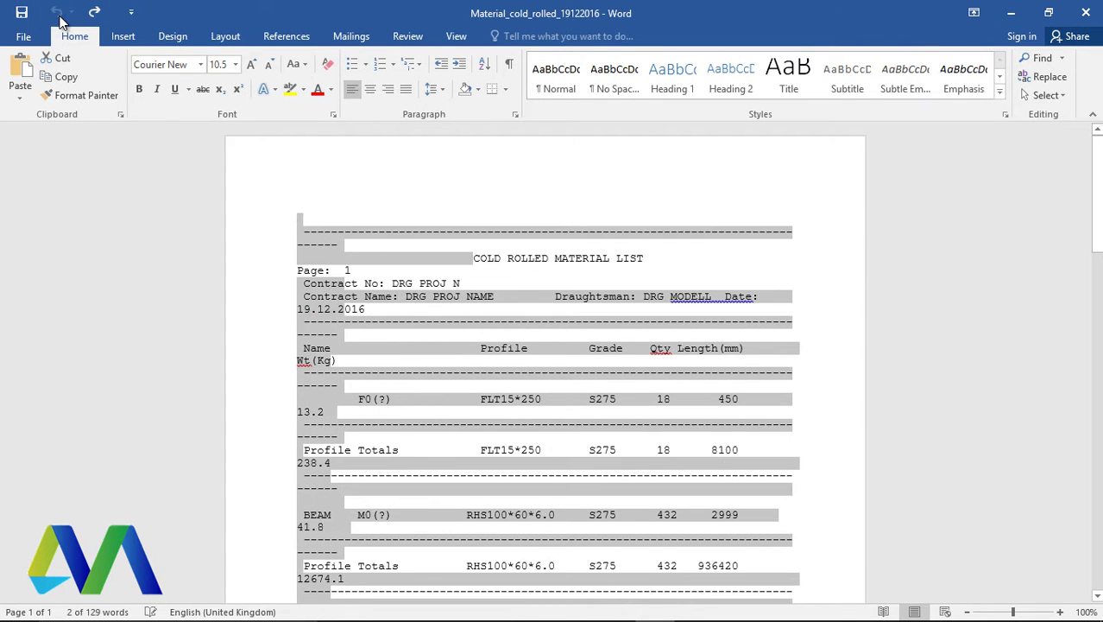
left_click(461, 259)
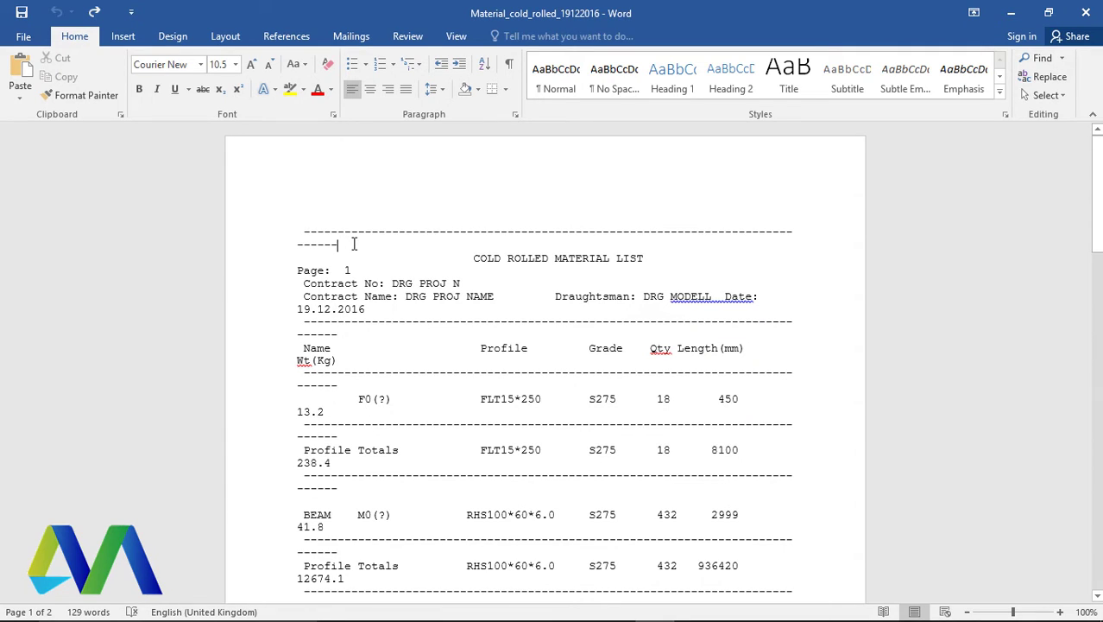
key("BackSpace")
key("BackSpace")
key("BackSpace")
key("BackSpace")
key("BackSpace")
key("BackSpace")
key("BackSpace")
key("BackSpace")
key("BackSpace")
key("BackSpace")
key("BackSpace")
key("BackSpace")
key("BackSpace")
key("BackSpace")
key("BackSpace")
key("BackSpace")
key("BackSpace")
key("BackSpace")
key("BackSpace")
key("BackSpace")
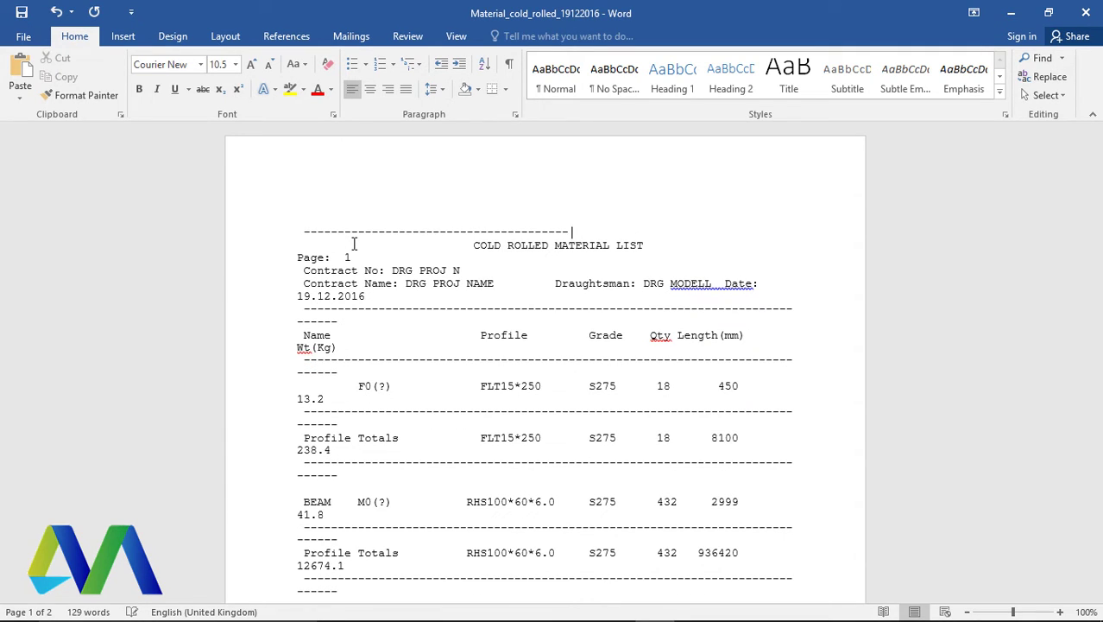
key("BackSpace")
key("BackSpace")
key("BackSpace")
key("BackSpace")
key("BackSpace")
key("BackSpace")
key("BackSpace")
key("BackSpace")
key("BackSpace")
key("BackSpace")
key("BackSpace")
key("BackSpace")
key("BackSpace")
key("BackSpace")
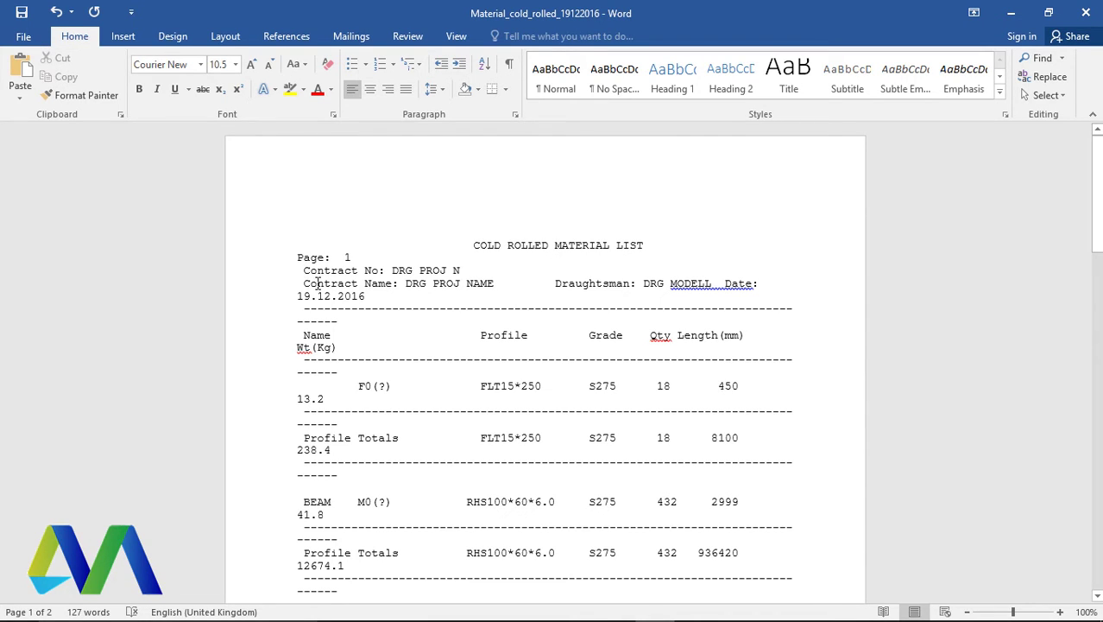
key("BackSpace")
left_click(304, 283)
key("BackSpace")
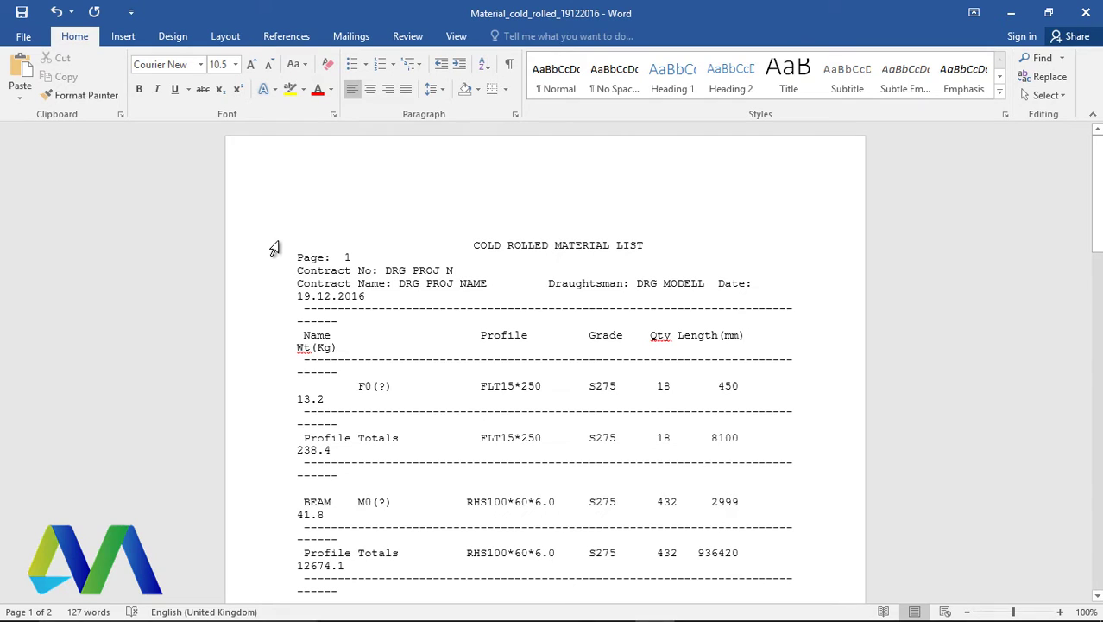
Set the entire material list to 9 pt.
key("ctrl+a")
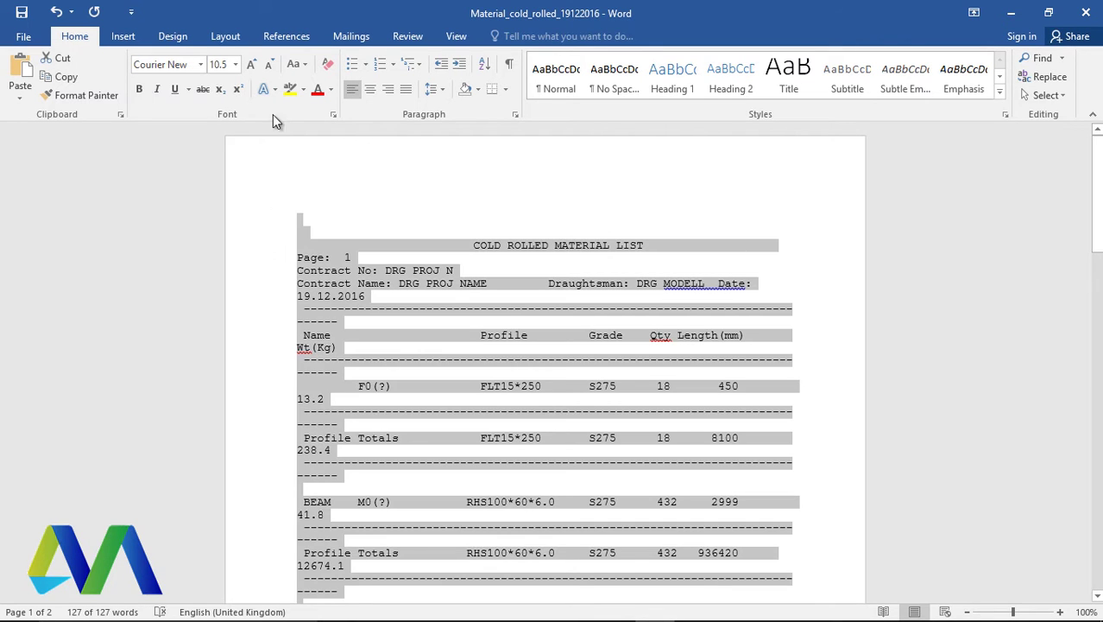
left_click(226, 65)
left_click(231, 64)
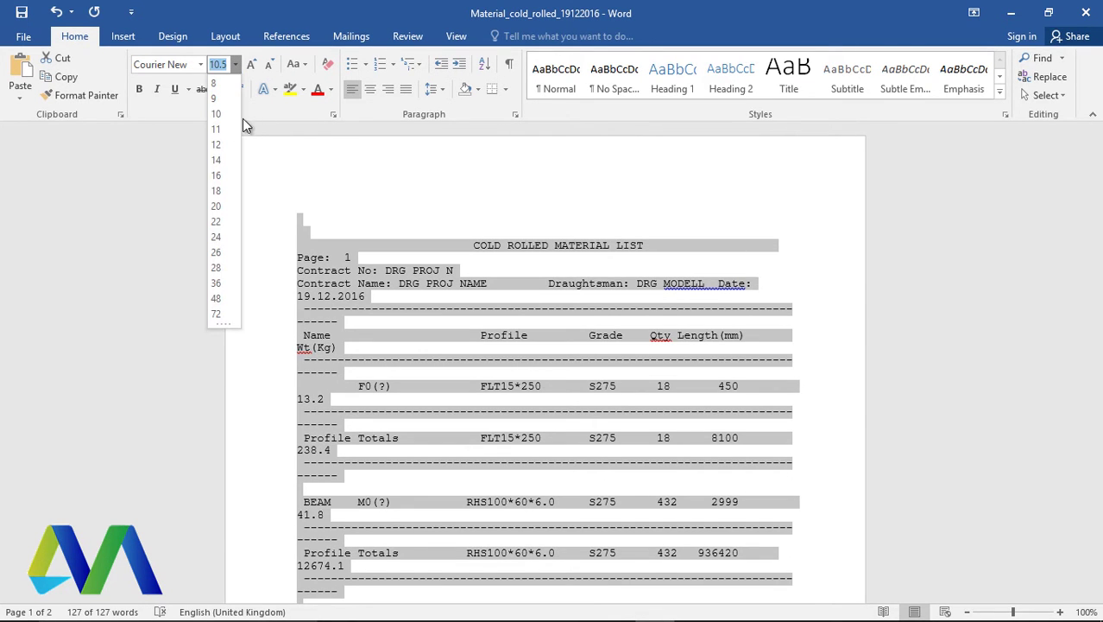
left_click(223, 96)
left_click(620, 270)
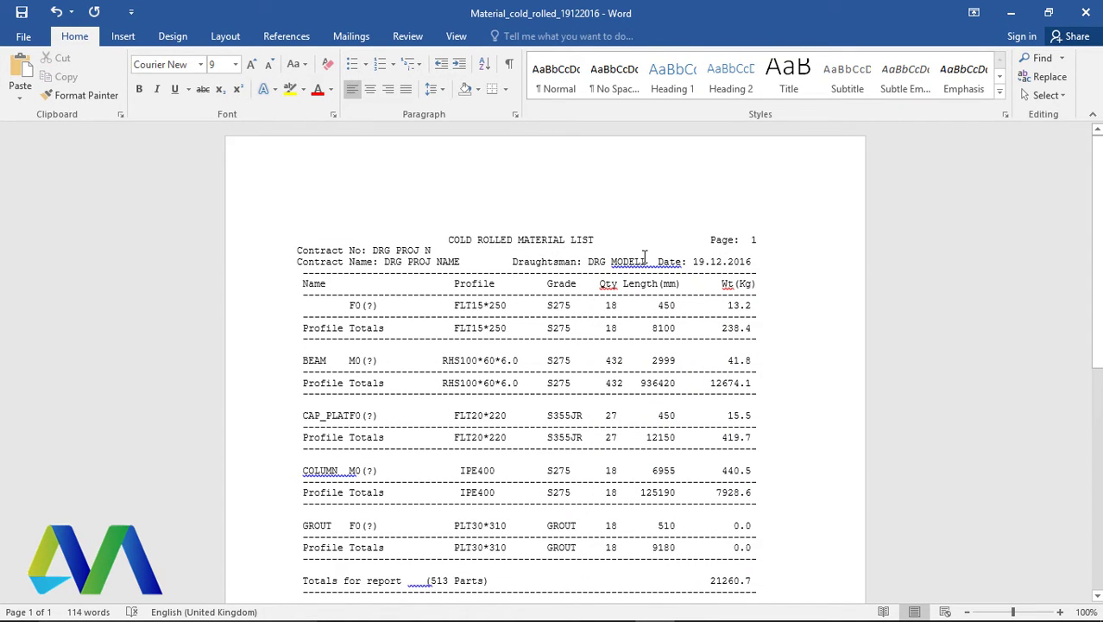
Put Page: 1, Draughtsman and Date on separate lines, with a blank line below the title.
left_click(711, 239)
key("Return")
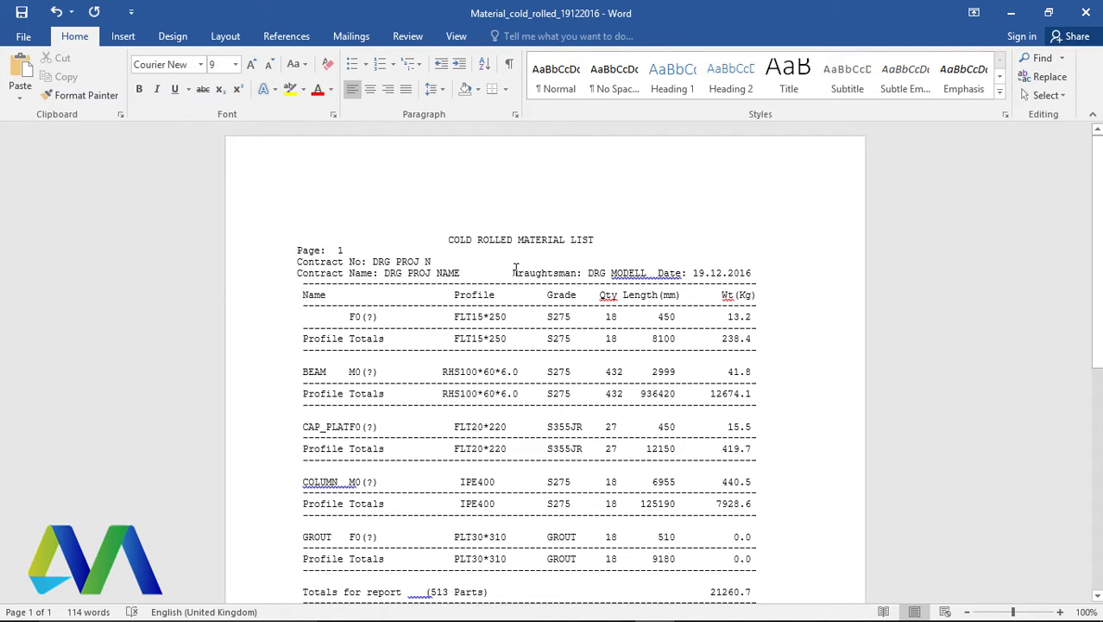
key("Return")
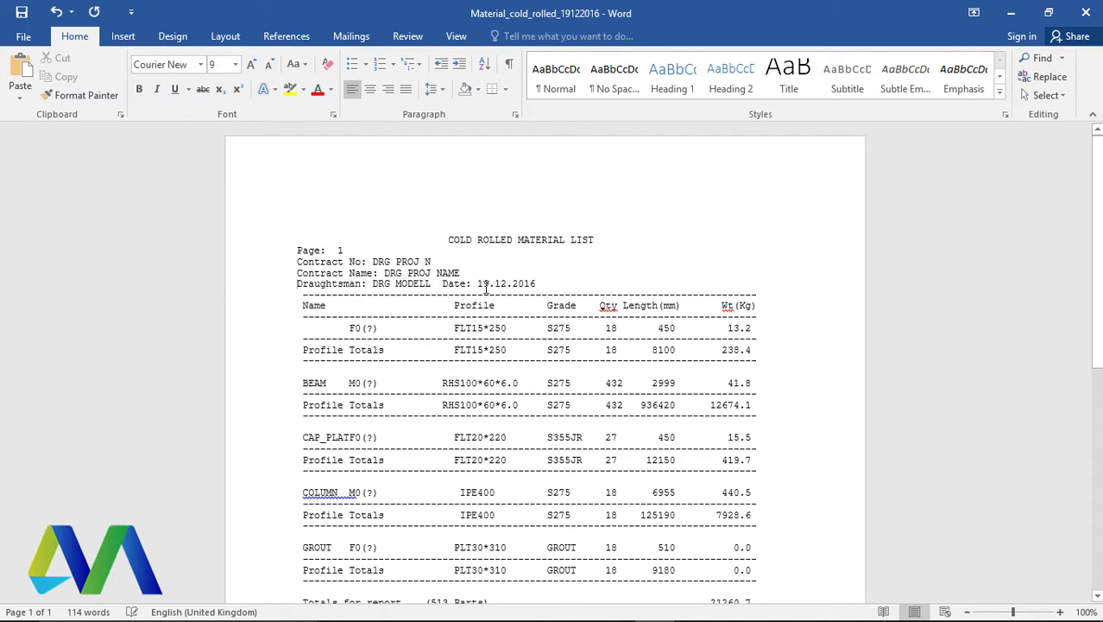
key("Return")
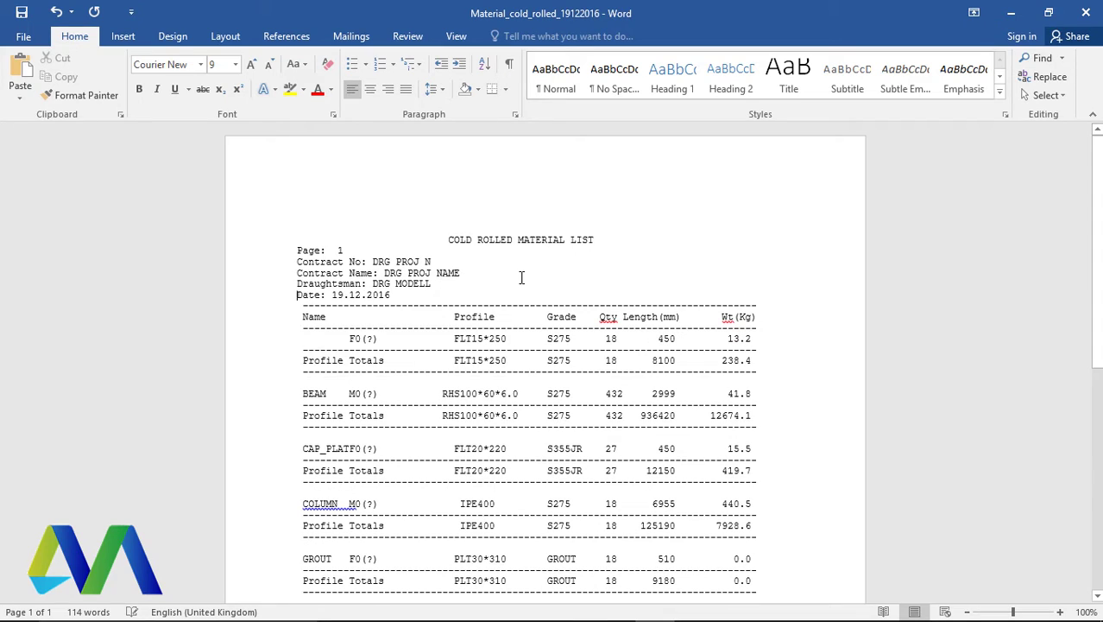
left_click(616, 240)
key("Return")
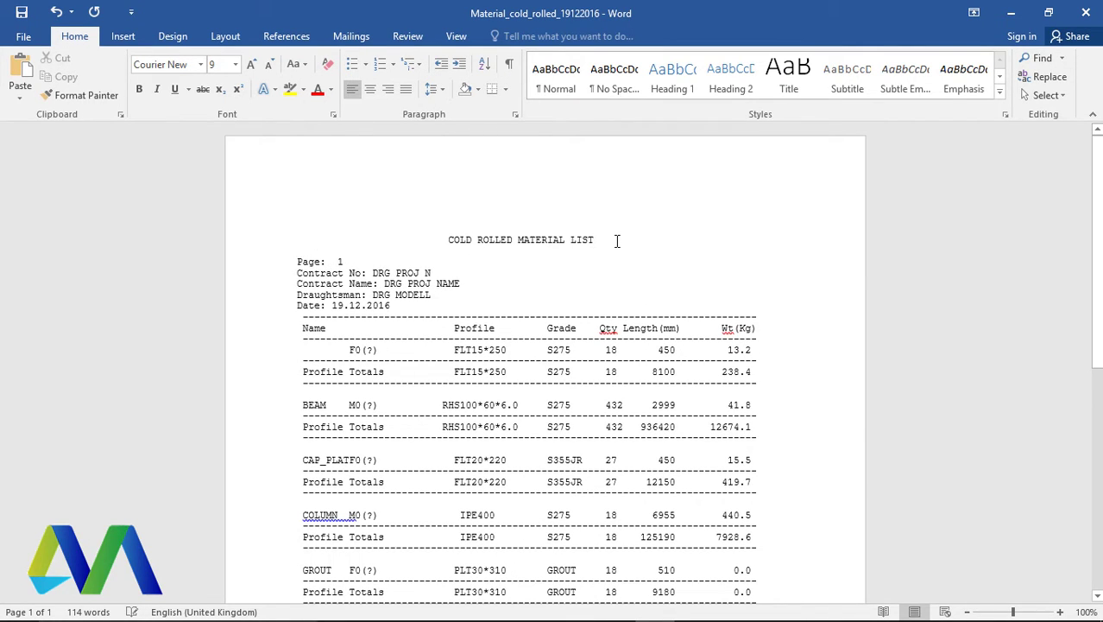
Make the COLD ROLLED MATERIAL LIST title 10 pt bold and bold the header lines.
left_click_drag(610, 246, 446, 242)
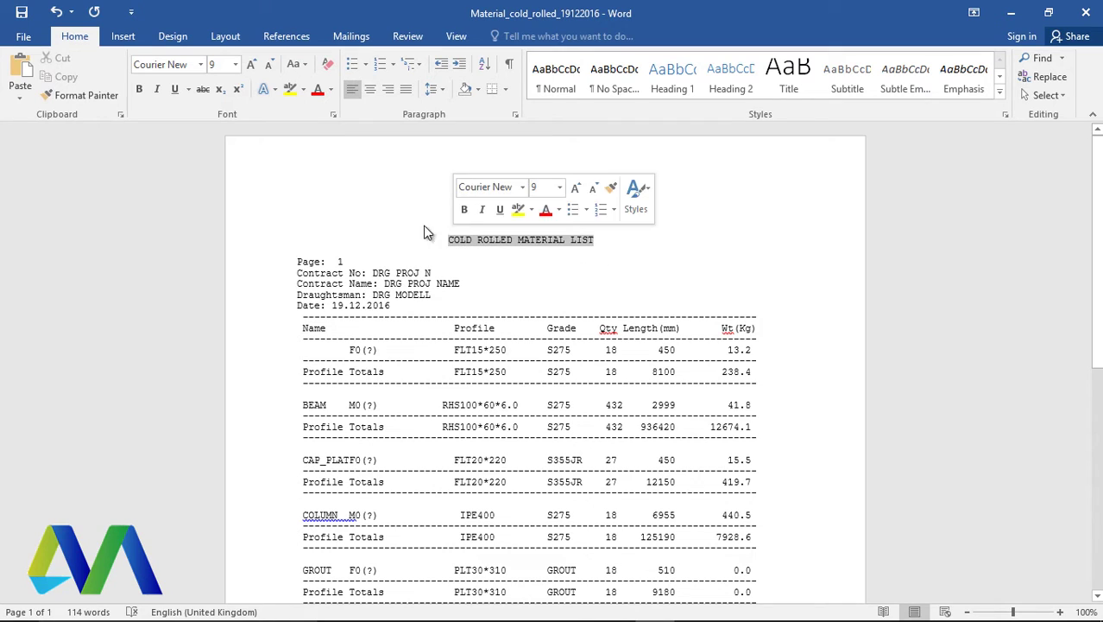
left_click(236, 65)
left_click(223, 117)
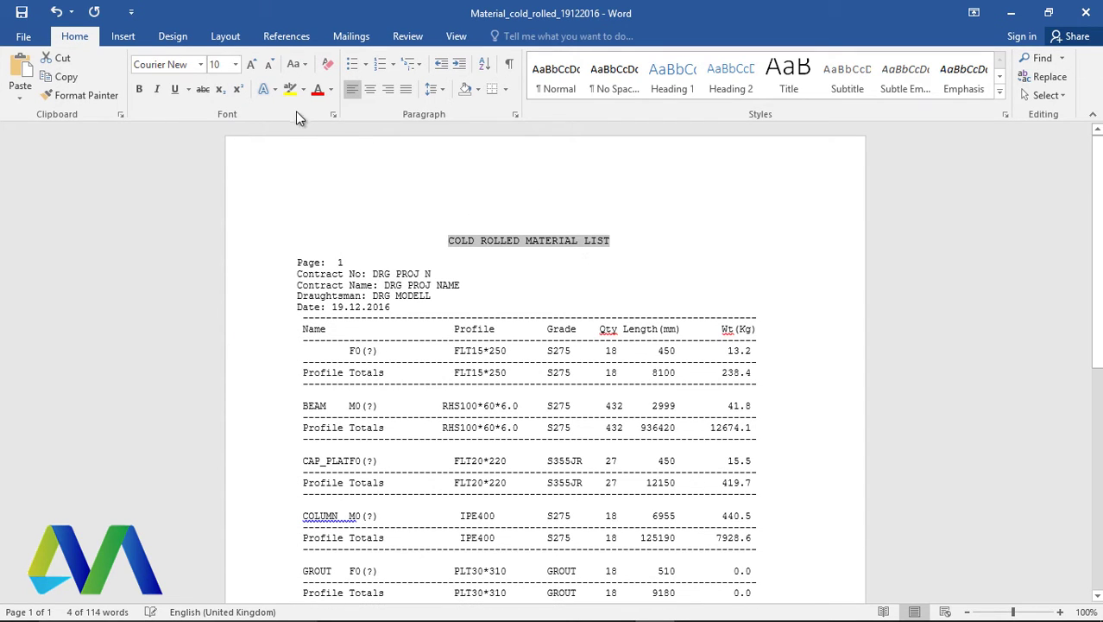
left_click(139, 89)
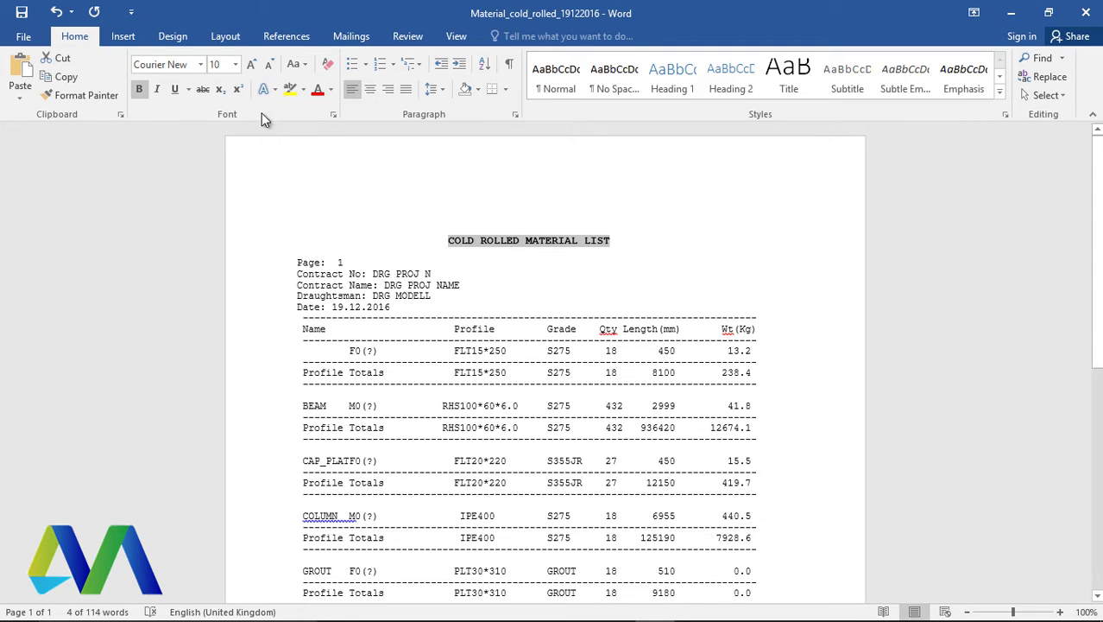
left_click(654, 222)
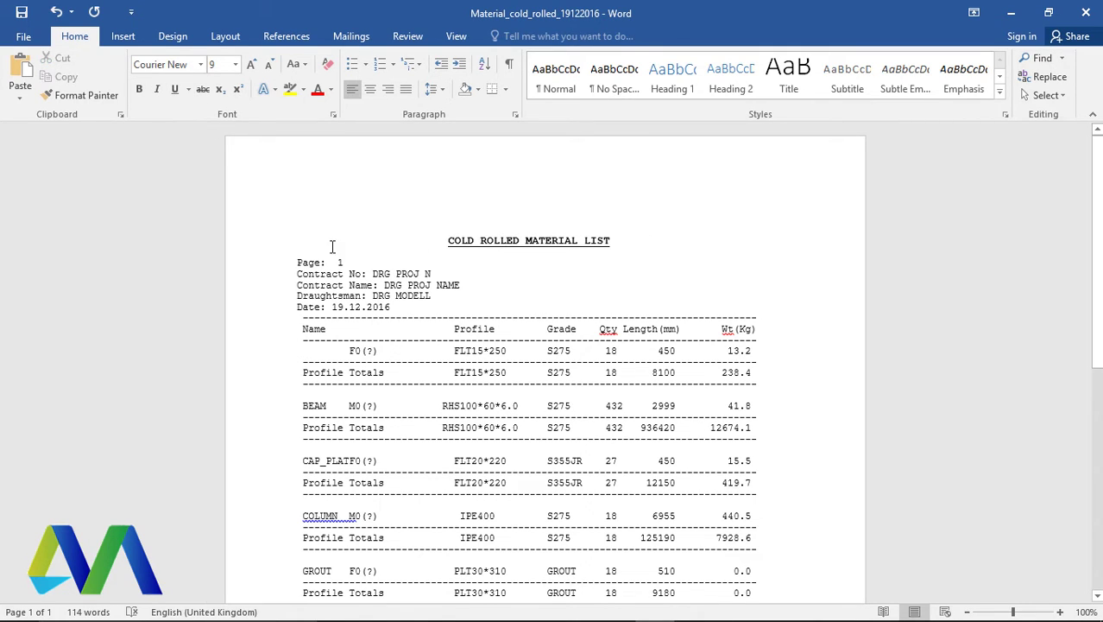
left_click_drag(299, 262, 431, 312)
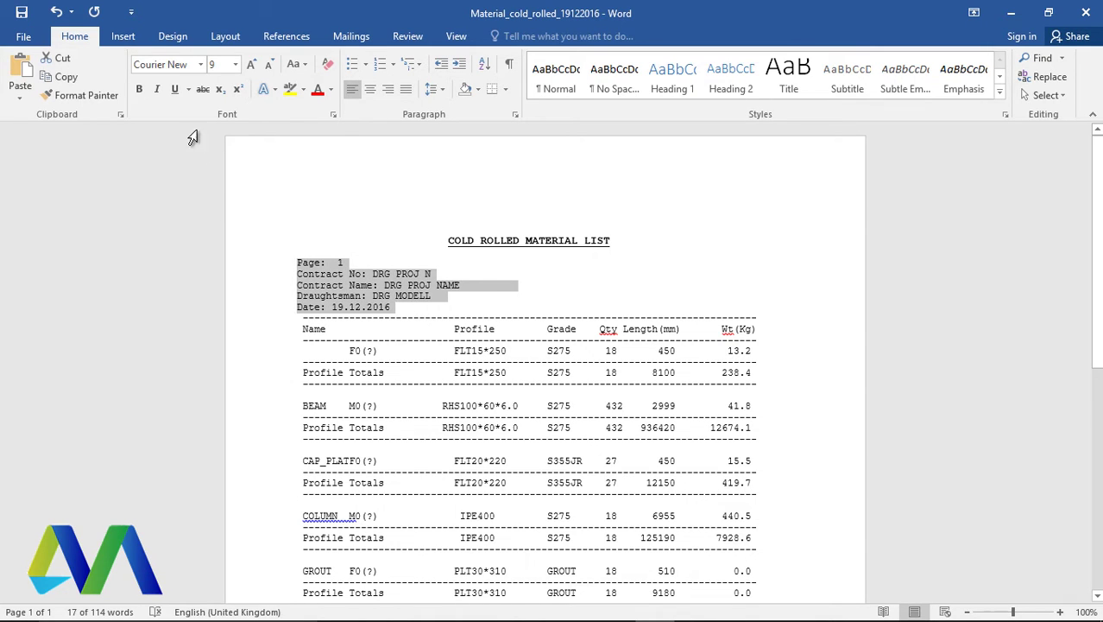
left_click(140, 90)
left_click(479, 276)
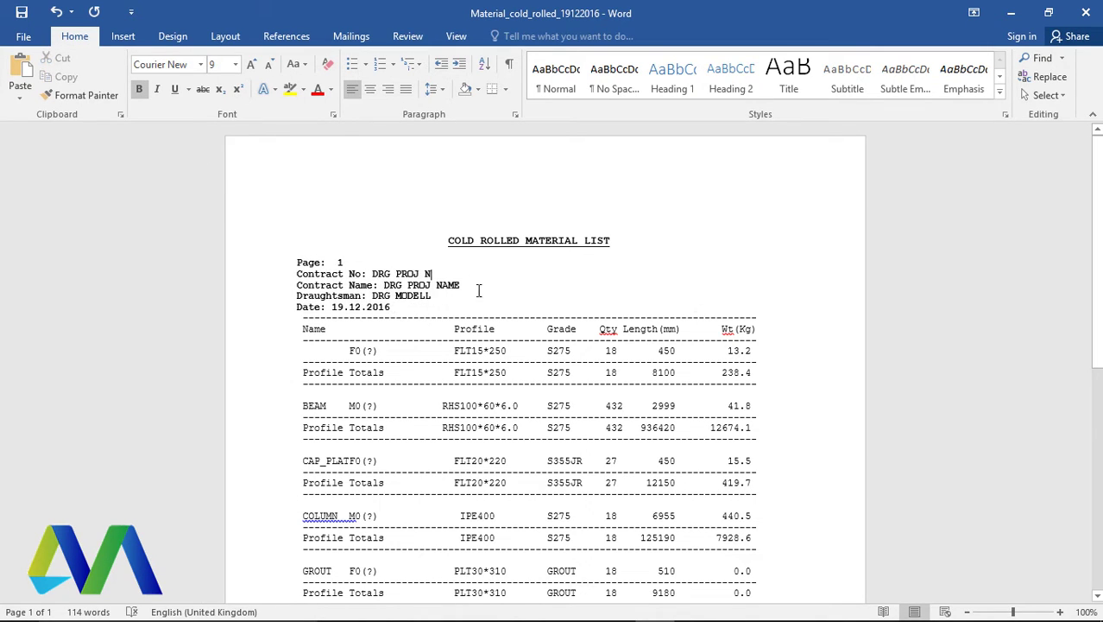
scroll(534, 336, "down", 3)
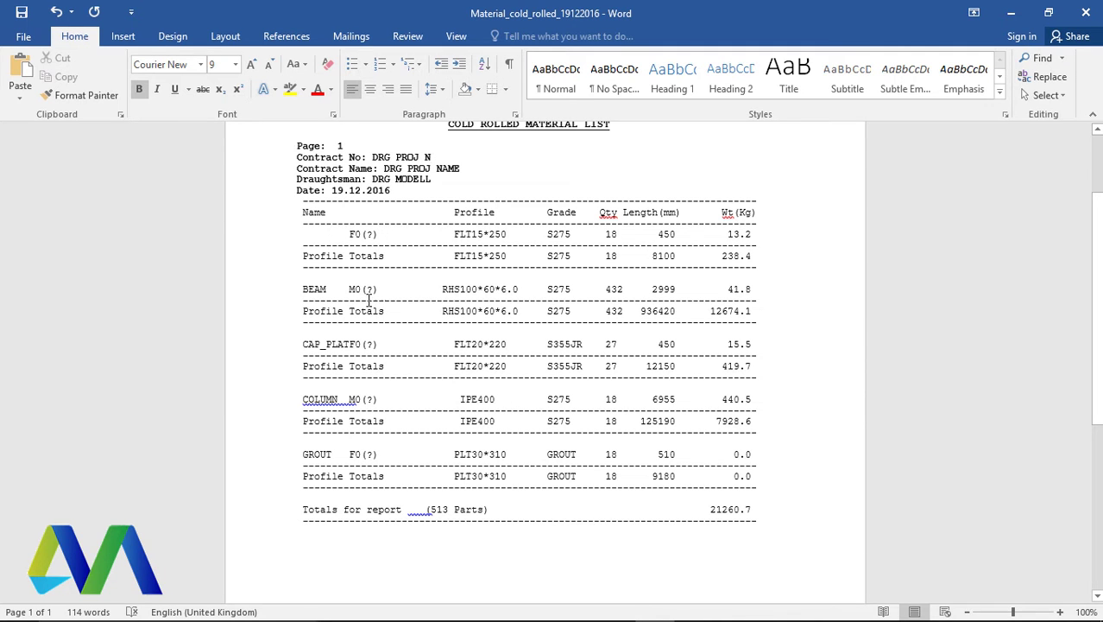
scroll(340, 289, "down", 1)
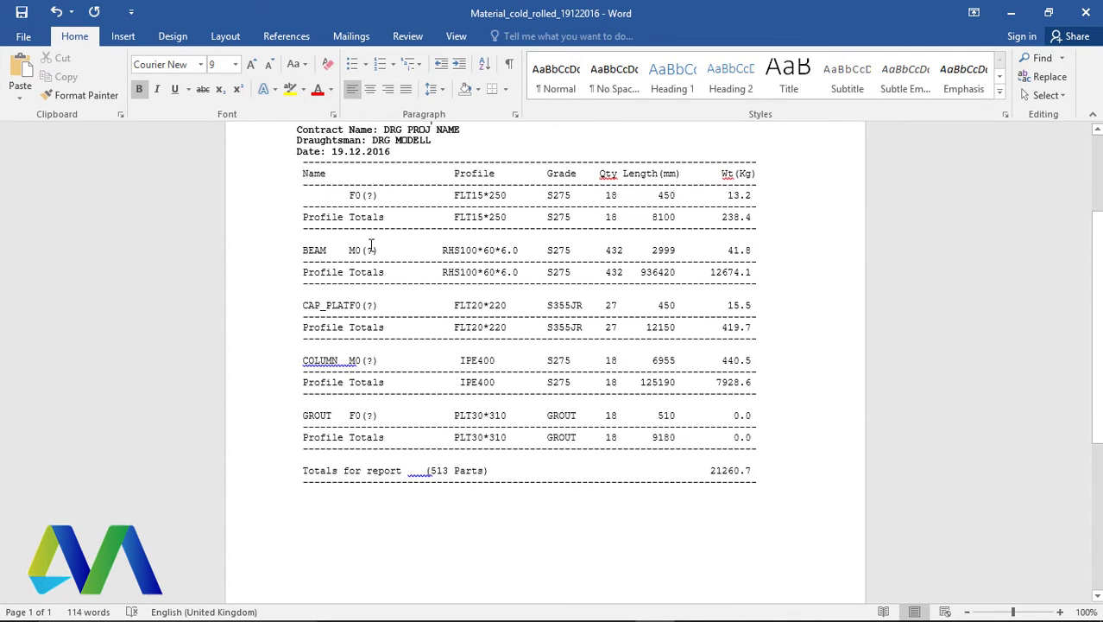
scroll(368, 276, "down", 1)
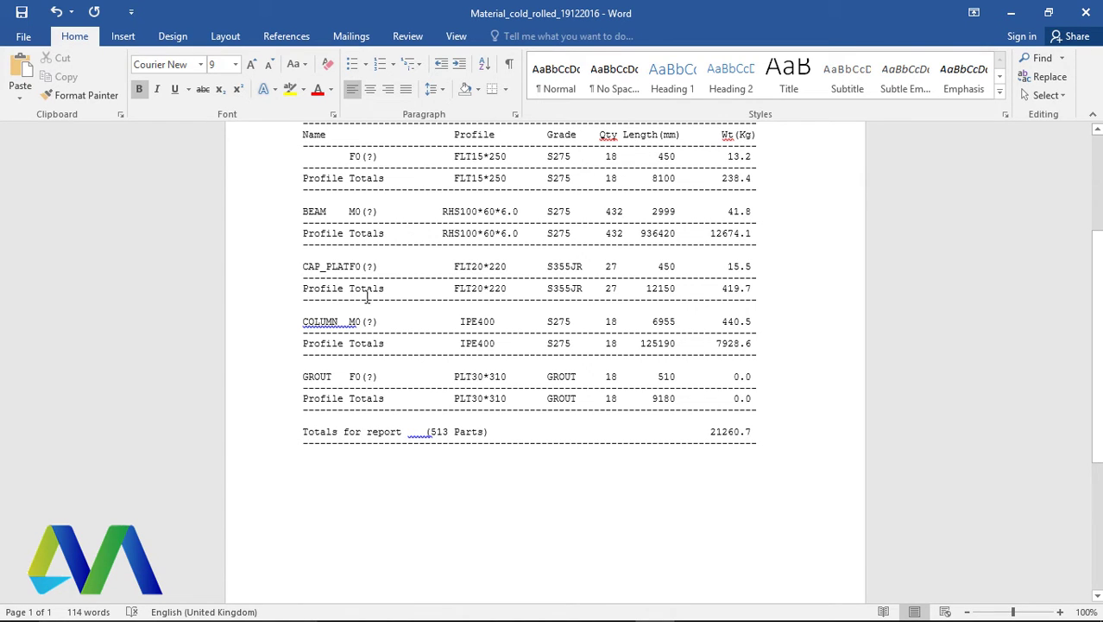
scroll(364, 158, "up", 1)
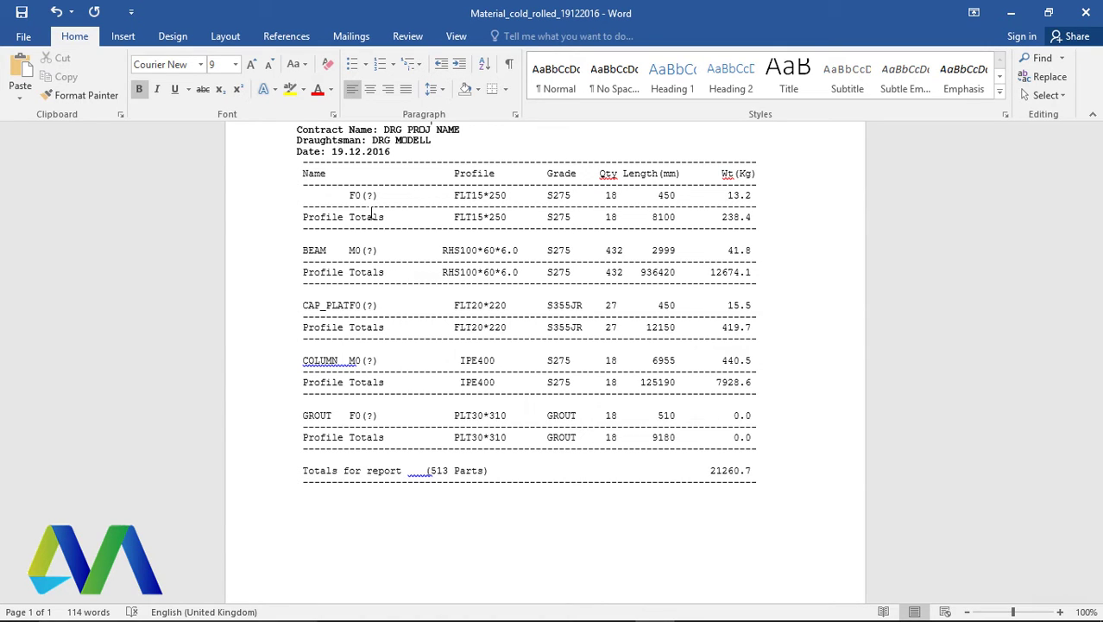
Close the material list without saving and return to the Tekla Structures truss model.
left_click(1085, 12)
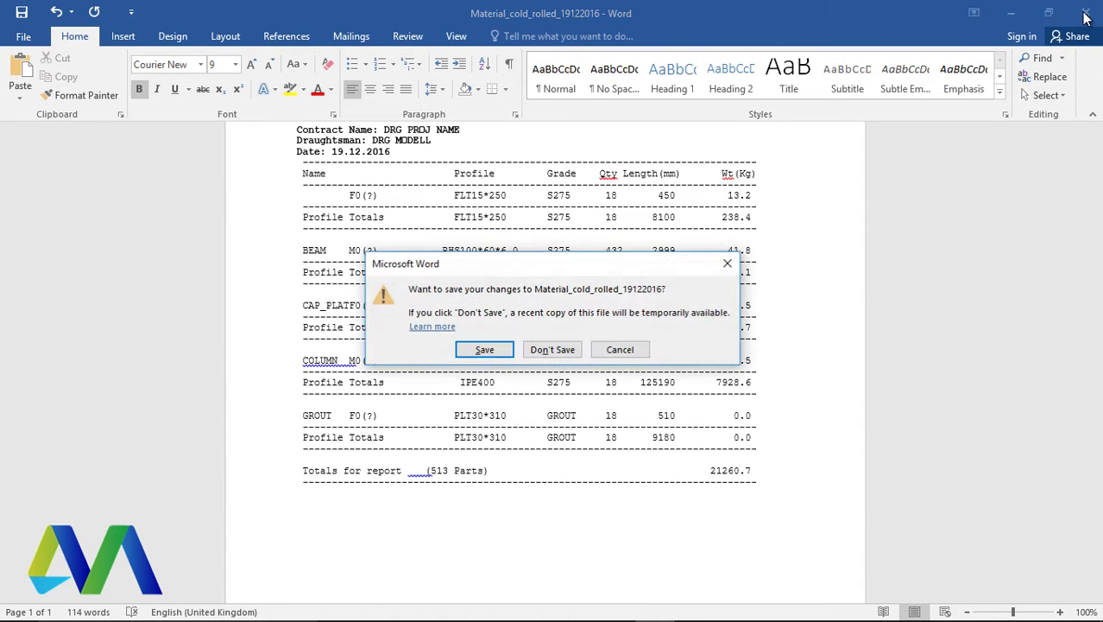
left_click(553, 348)
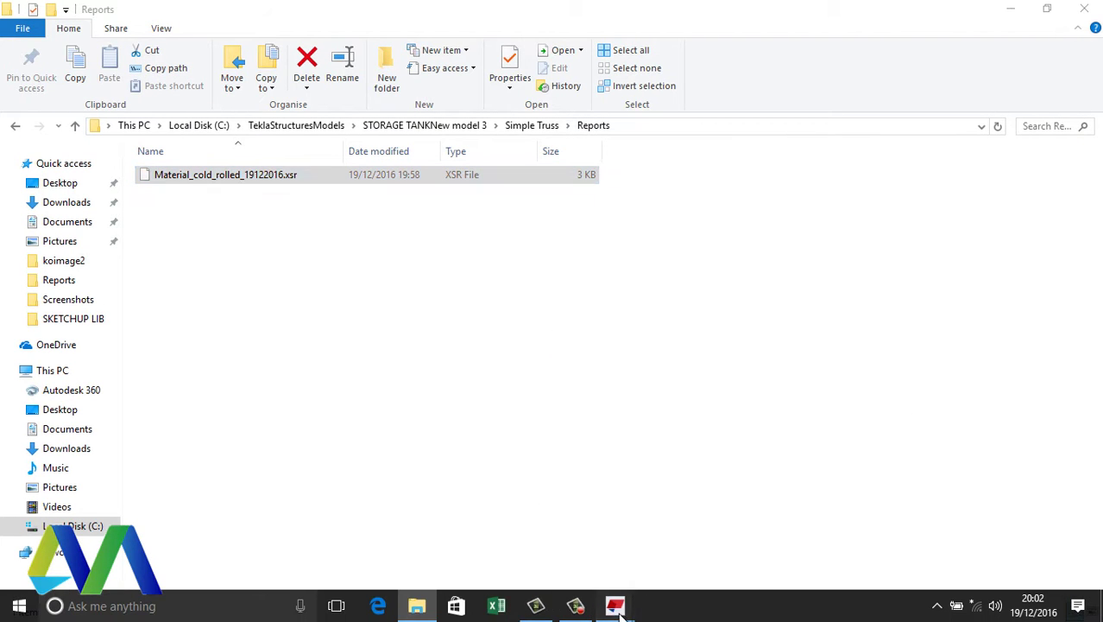
mouse_move(630, 603)
left_click(586, 548)
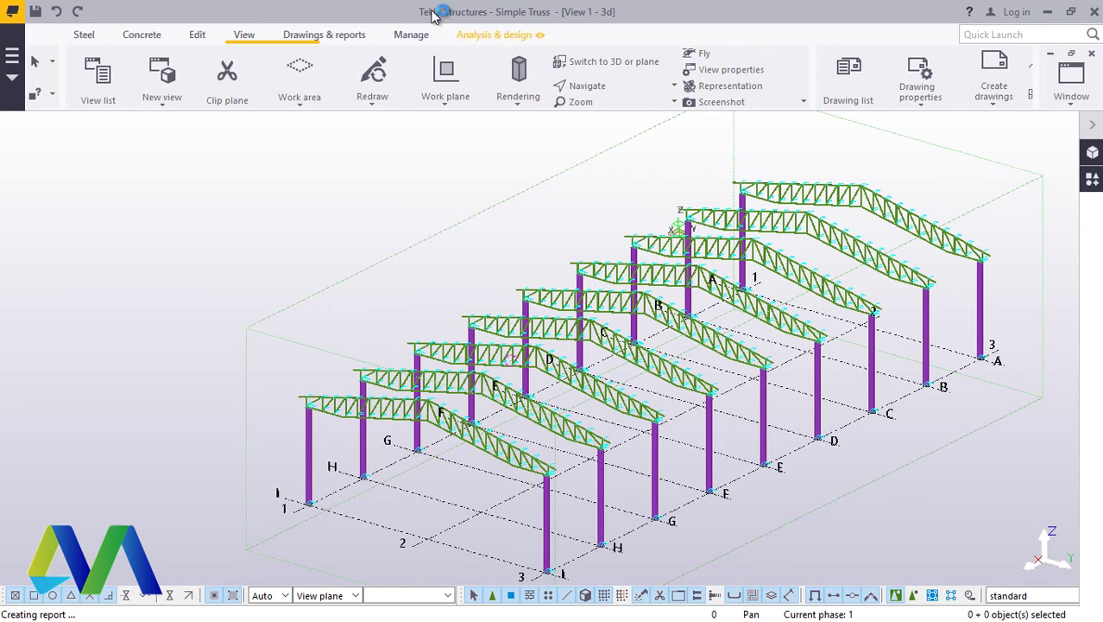
Run Perform numbering > Number series of selected objects from the Drawings & reports tab.
left_click(340, 35)
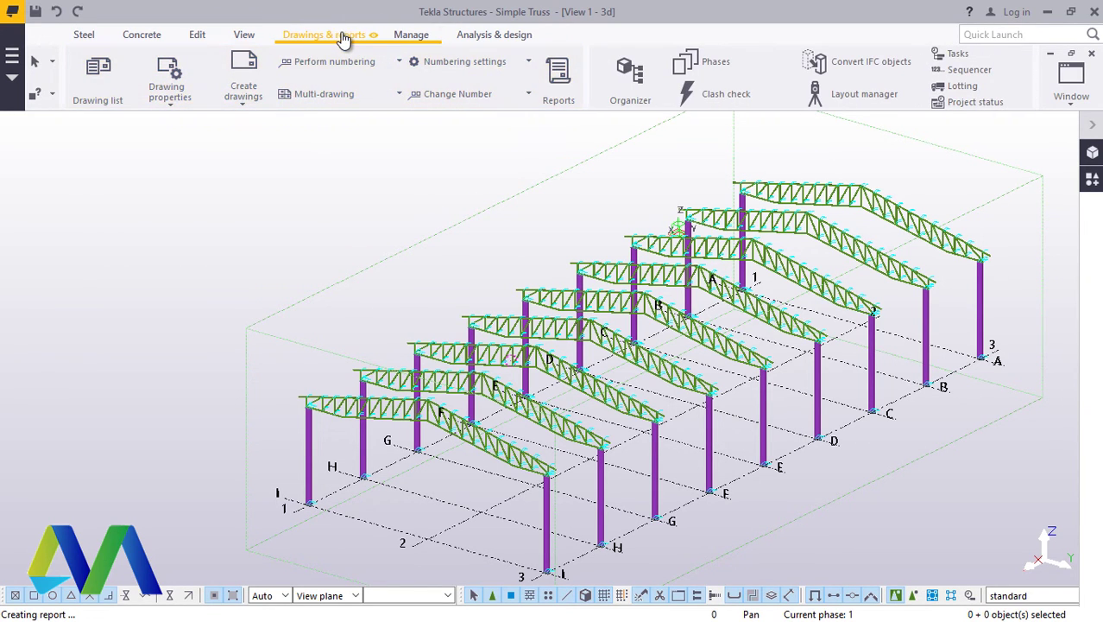
scroll(449, 244, "down", 2)
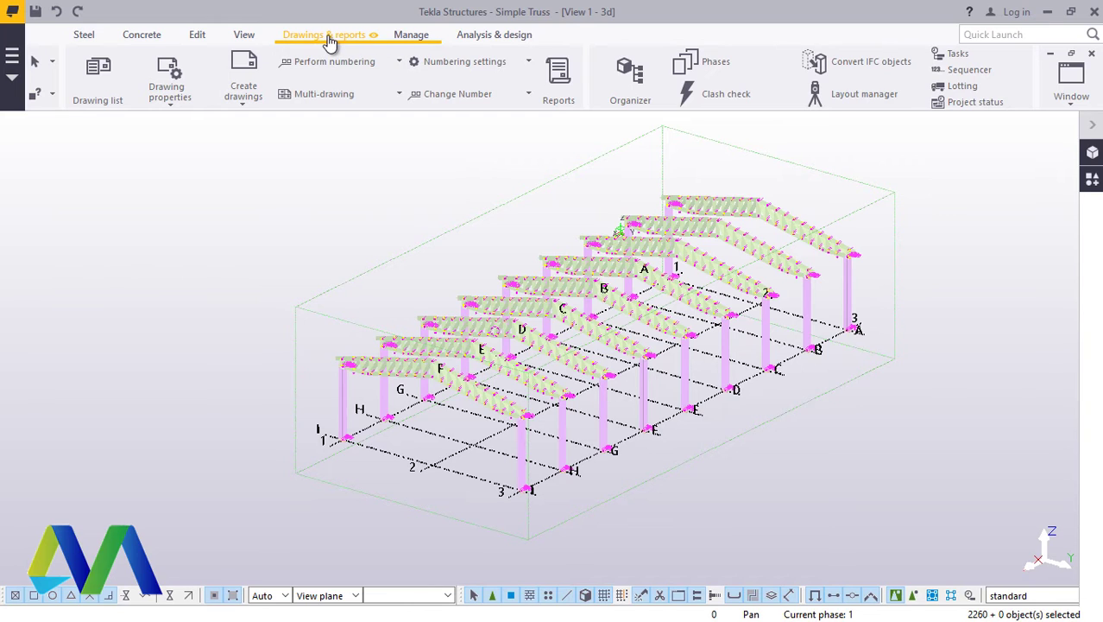
left_click(400, 63)
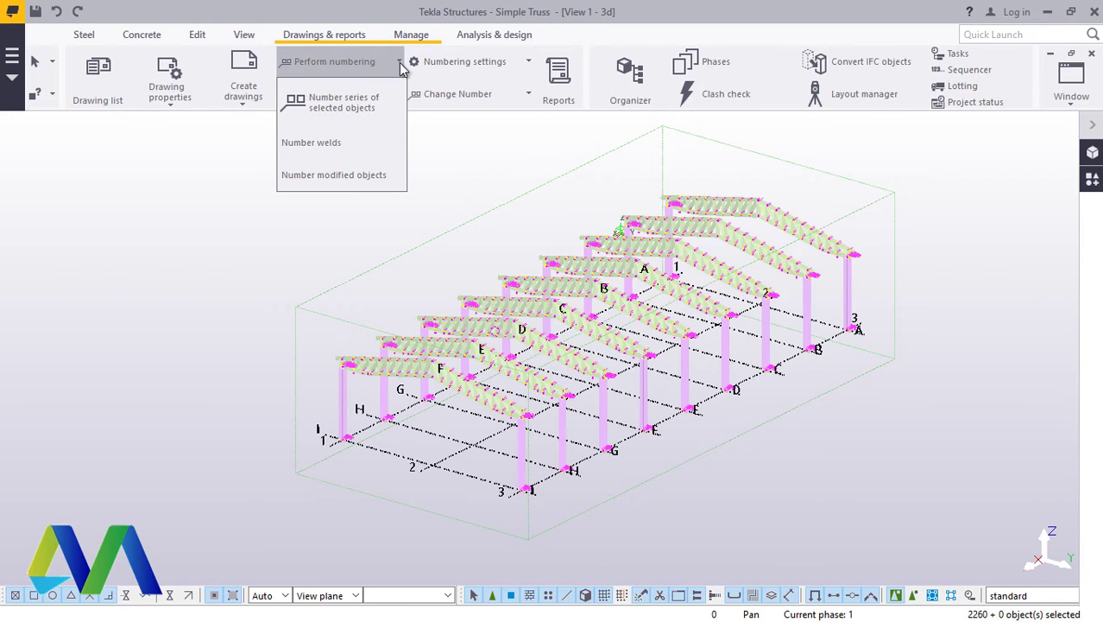
left_click(364, 107)
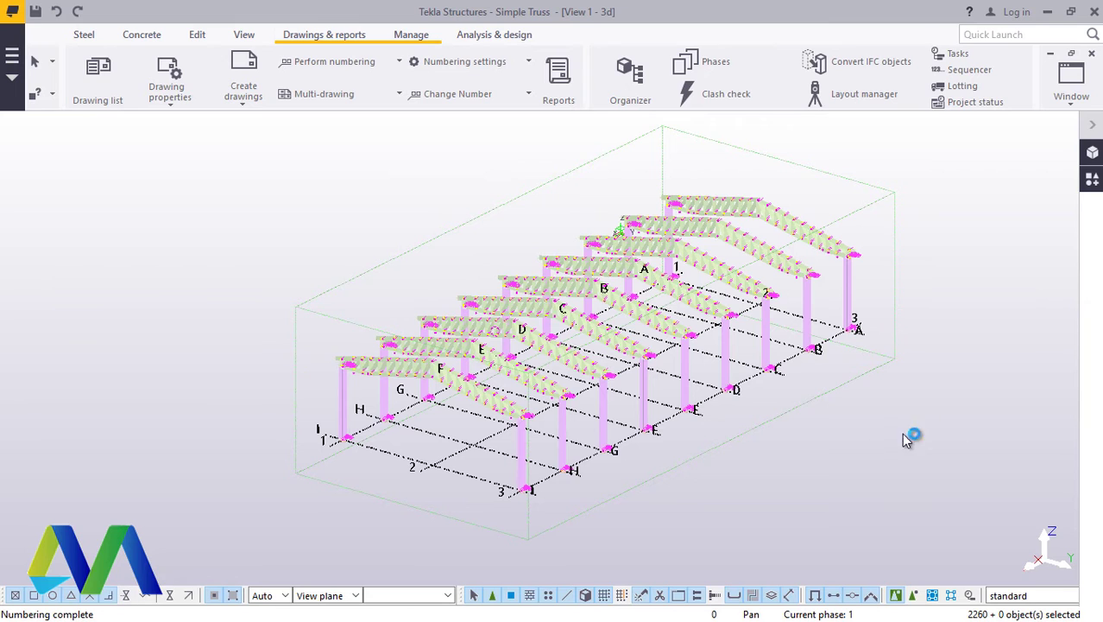
left_click(995, 434)
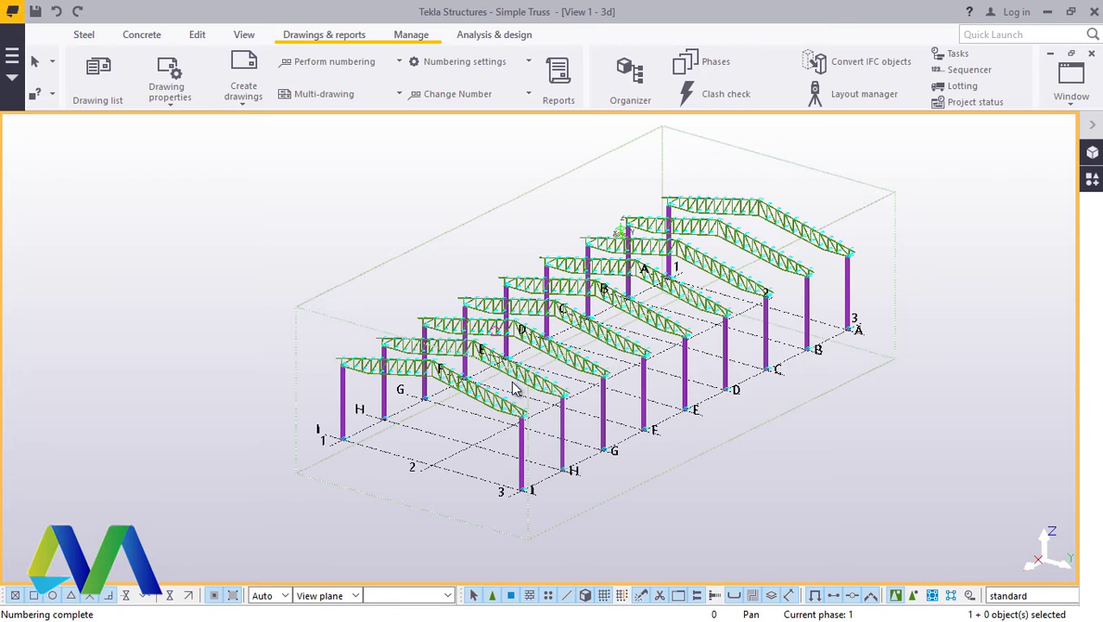
Select a couple of truss members, then clear the selection.
left_click(340, 333)
left_click(582, 239)
left_click(875, 249)
left_click(273, 333)
Delete the .xsr report file from the Reports folder and close the folder.
left_click(1047, 11)
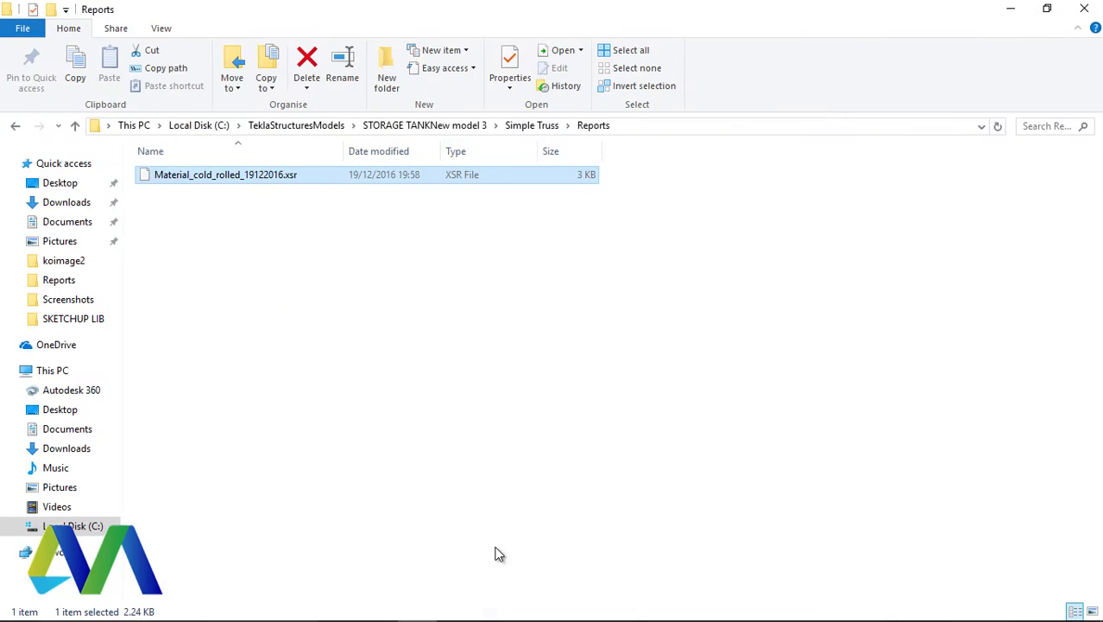
right_click(209, 178)
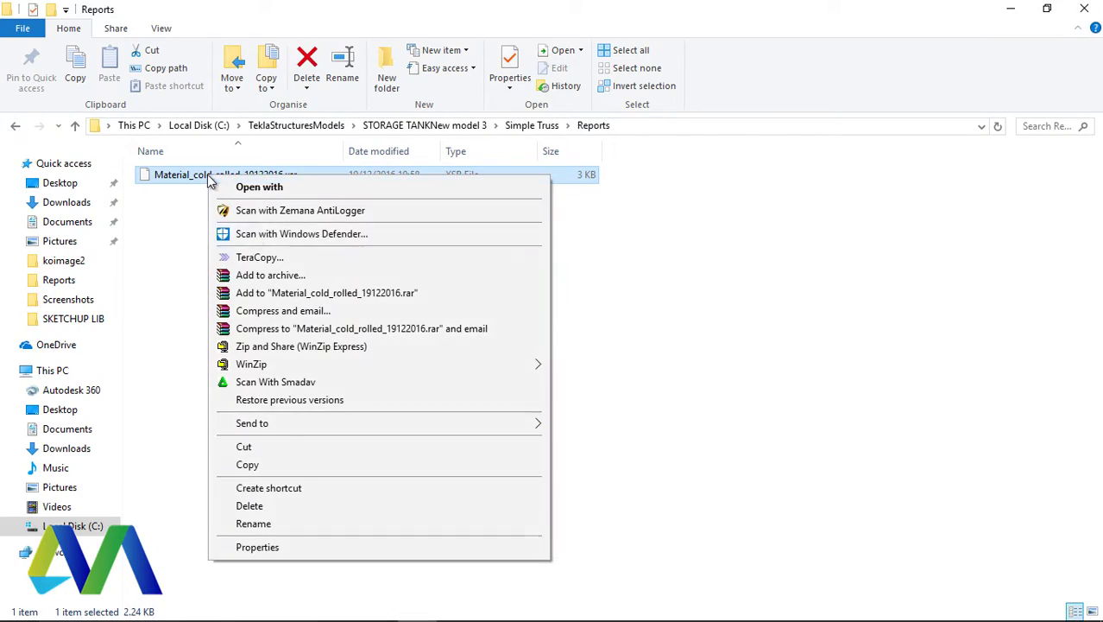
left_click(266, 507)
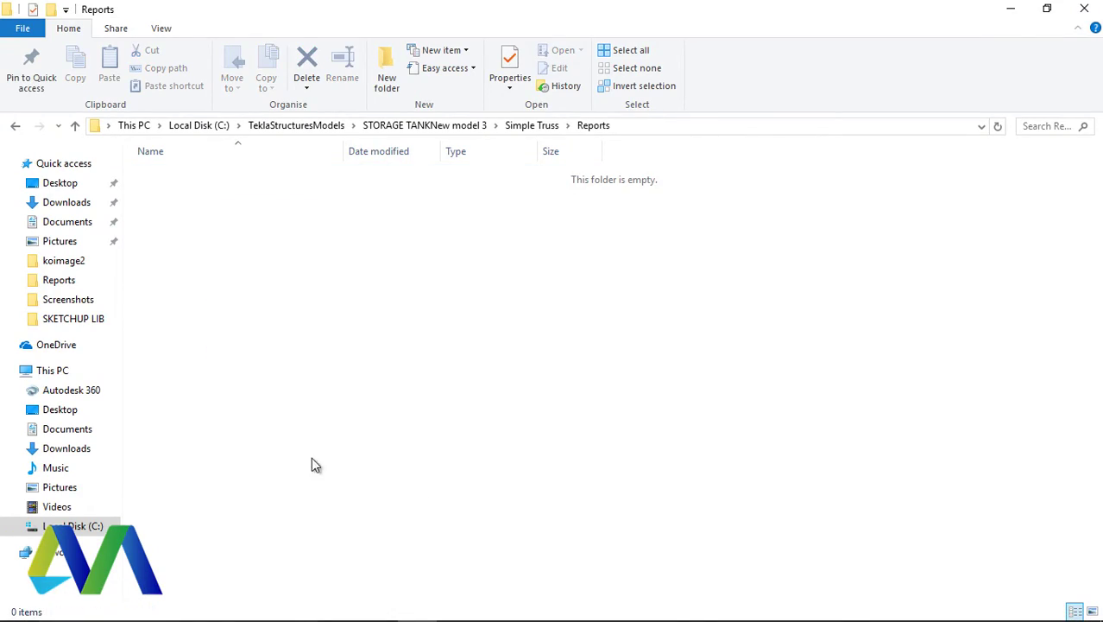
left_click(1084, 9)
Return to the Simple Truss model and launch MultiReportGenerator from Applications & components.
mouse_move(457, 608)
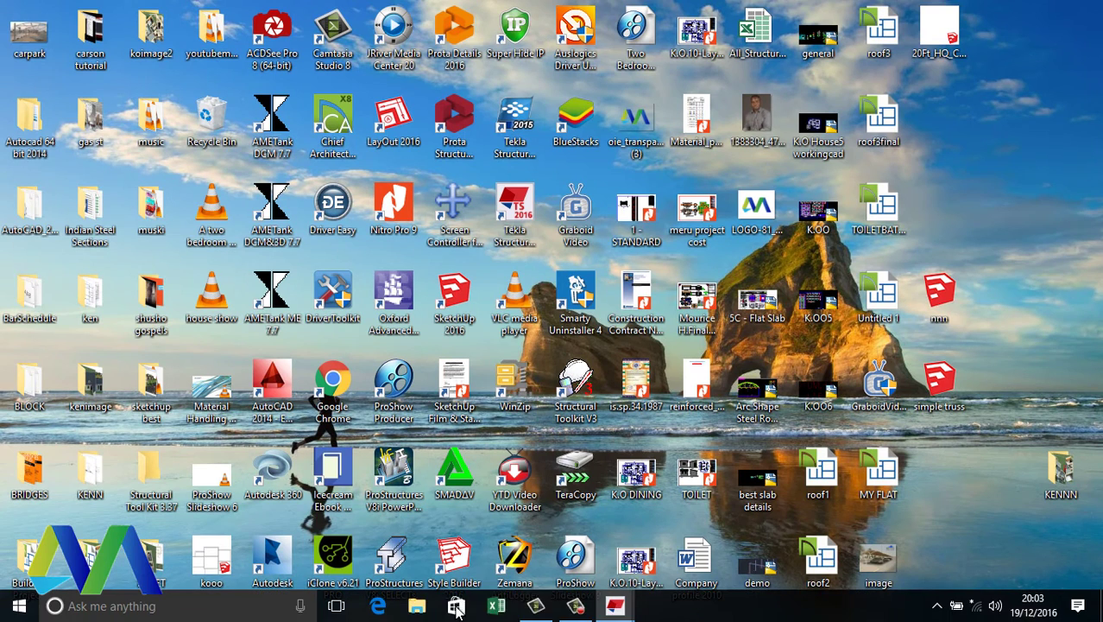
mouse_move(615, 606)
left_click(549, 542)
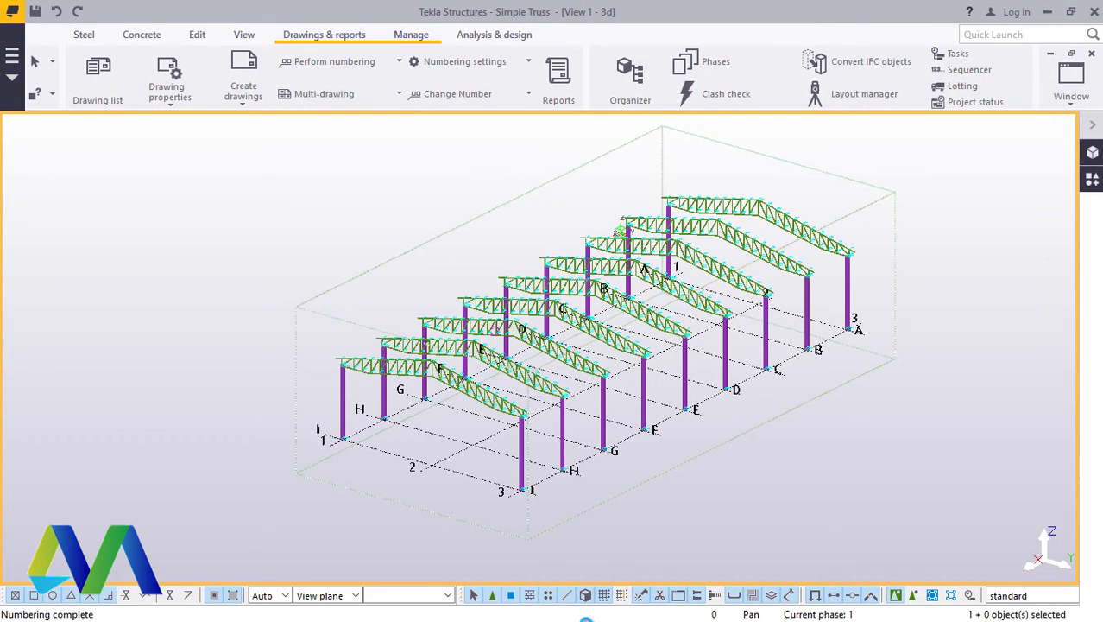
left_click(1092, 178)
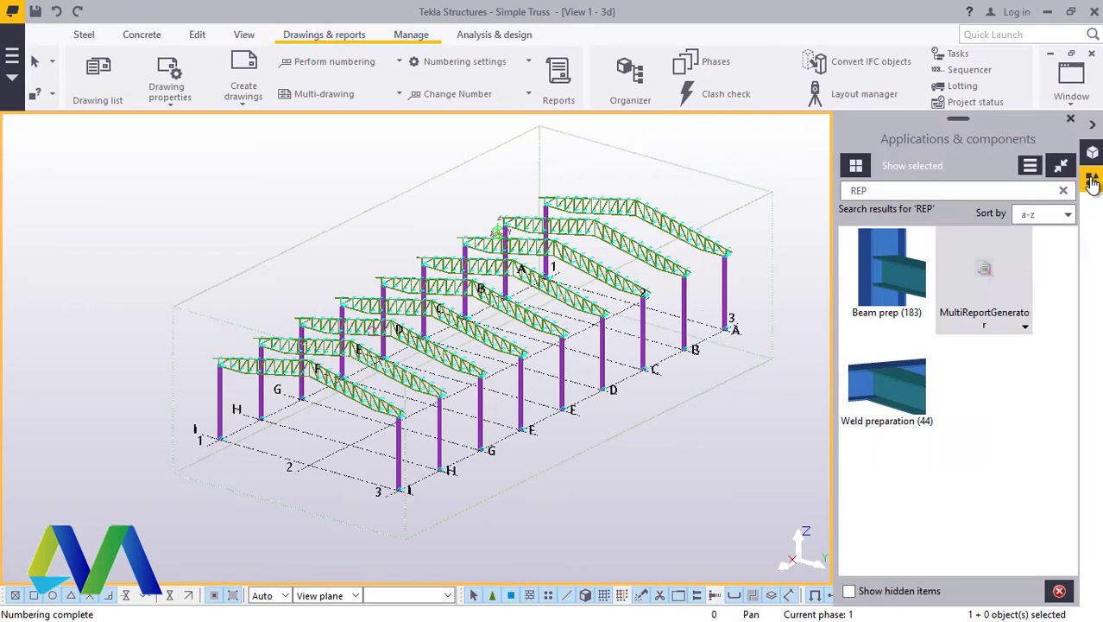
left_click(984, 275)
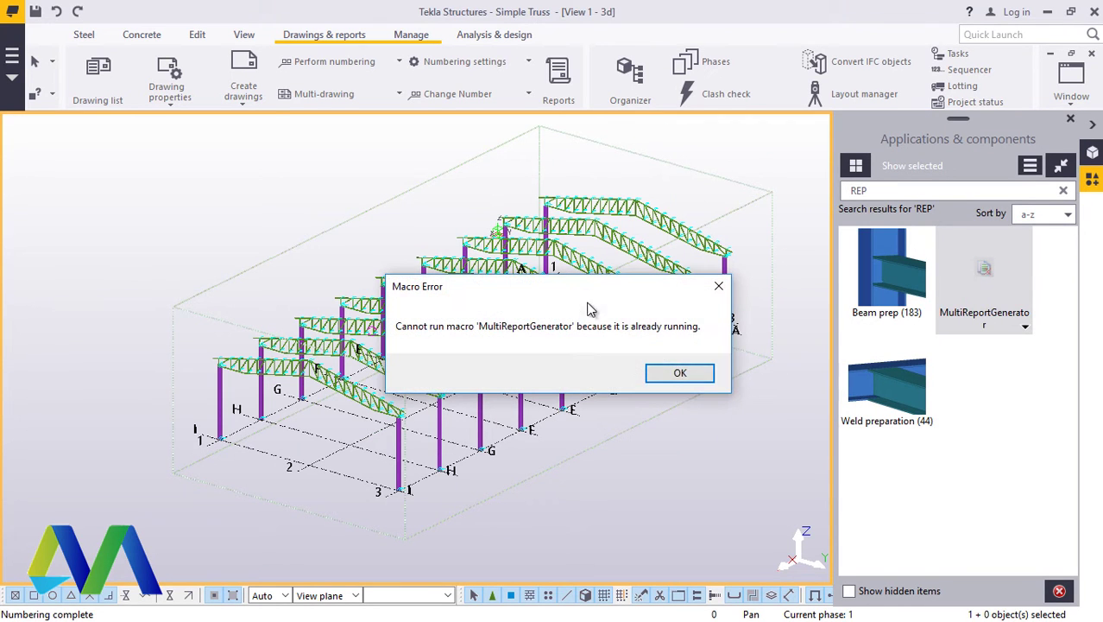
Dismiss the macro error and regenerate the Material cold rolled report for all objects, showing RHS100*60*6.0 at 432 parts and 12674.1 kg.
left_click(680, 371)
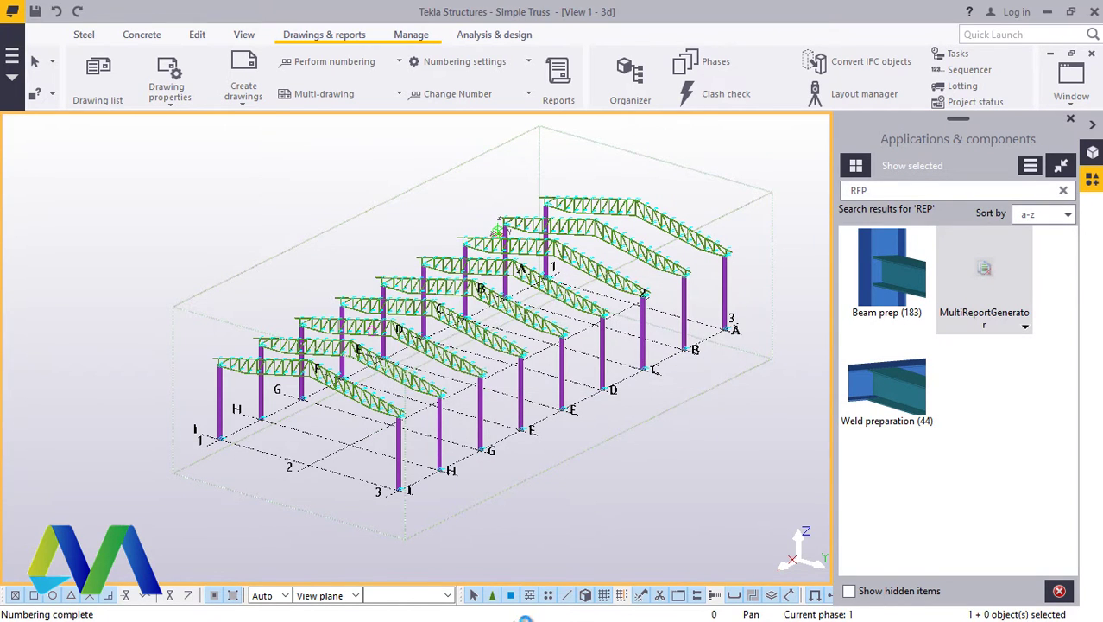
left_click(1047, 11)
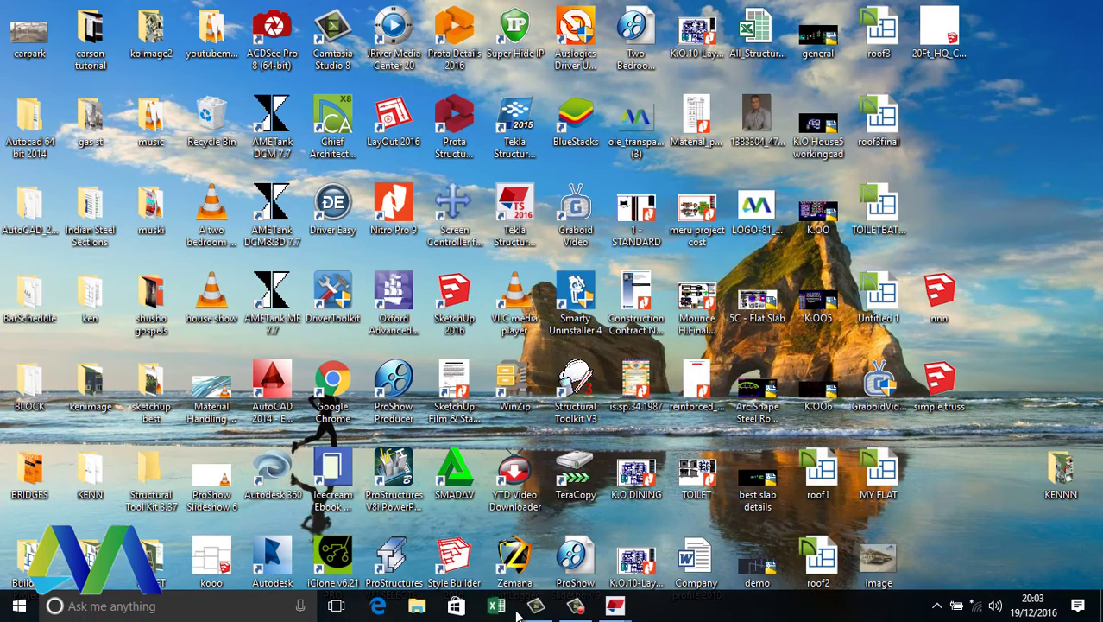
left_click(615, 607)
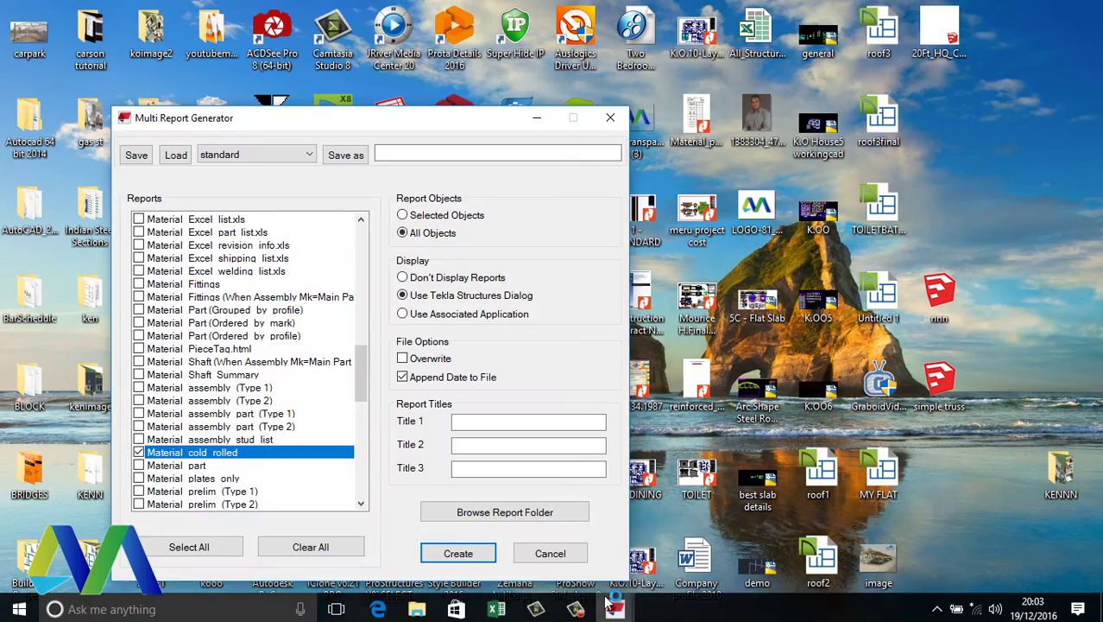
mouse_move(615, 606)
left_click(563, 540)
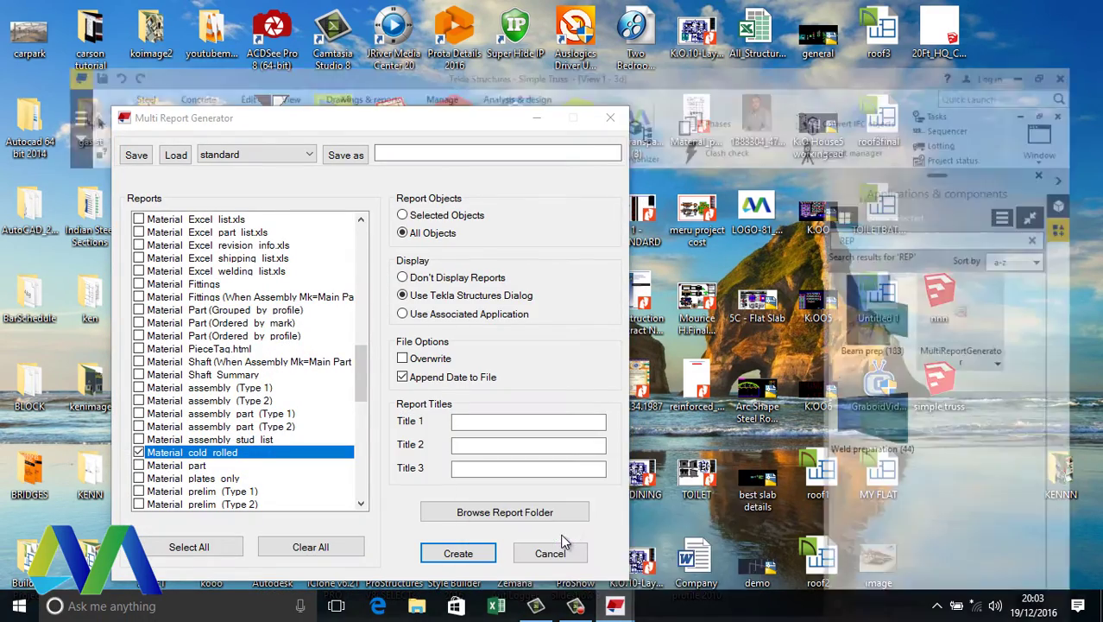
left_click_drag(371, 120, 631, 125)
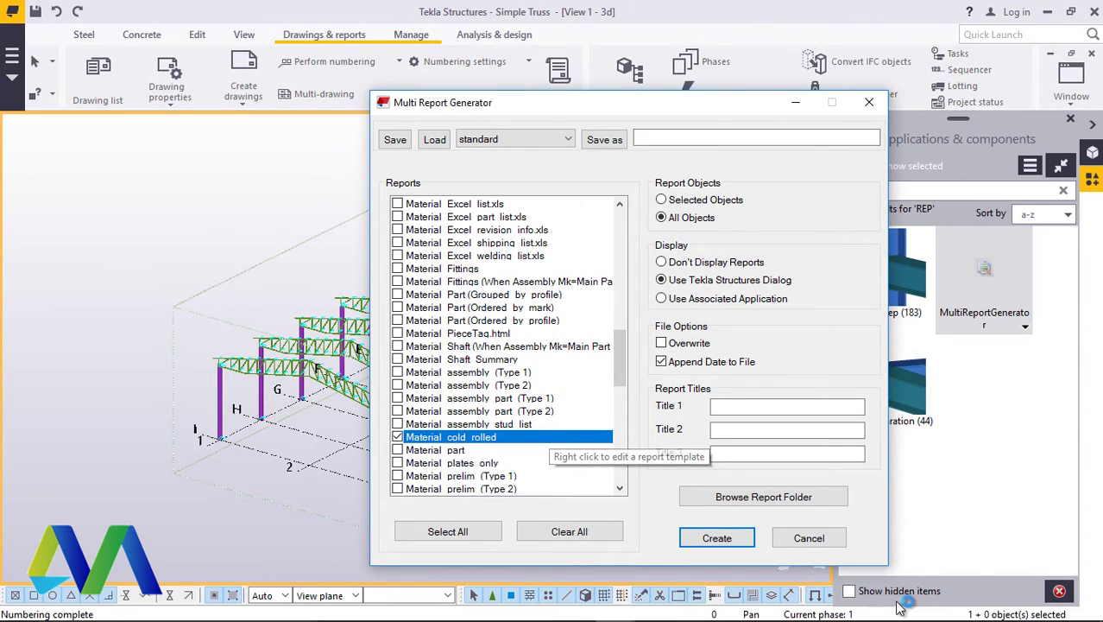
left_click(719, 539)
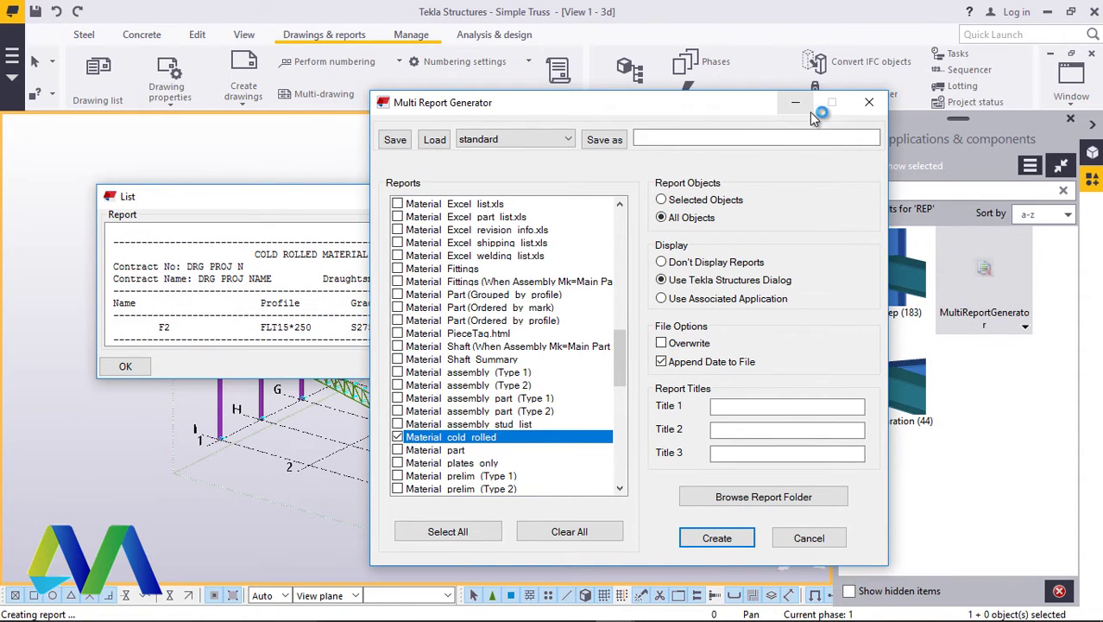
left_click(795, 102)
Maximize the Cold Rolled Material List and scroll down to the 21260.7 kg total and back.
left_click(554, 197)
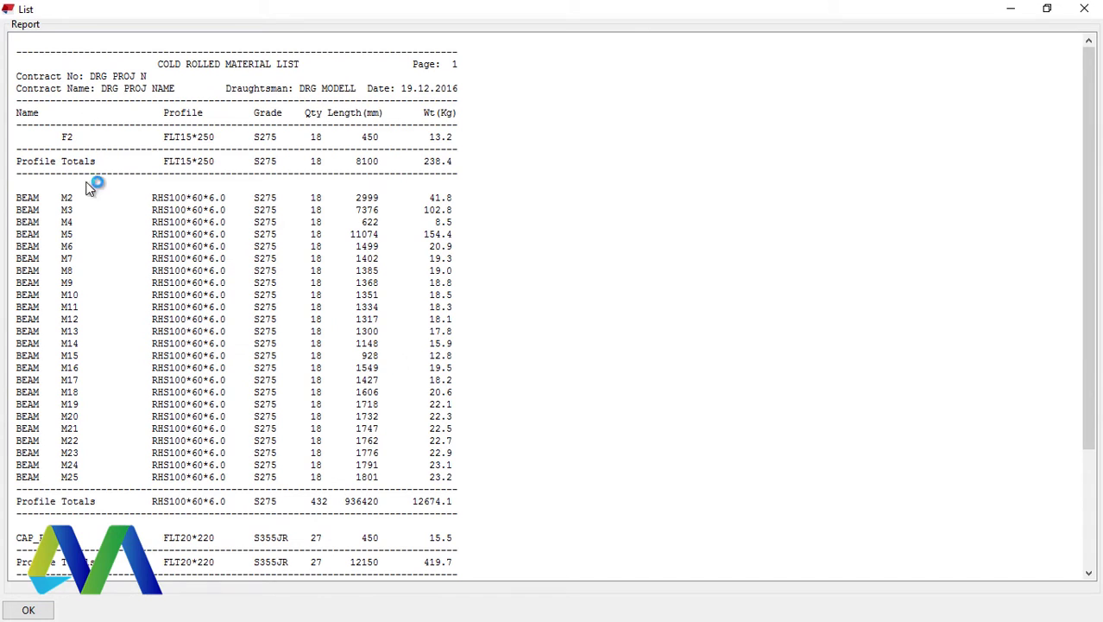
scroll(95, 466, "down", 1)
scroll(95, 471, "down", 3)
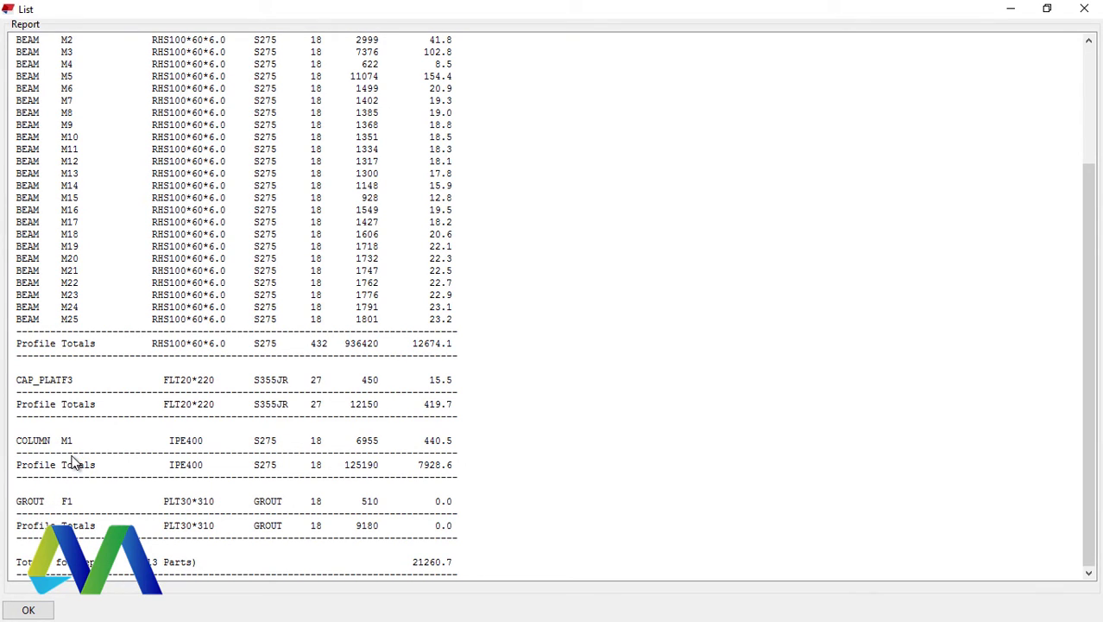
scroll(75, 460, "up", 4)
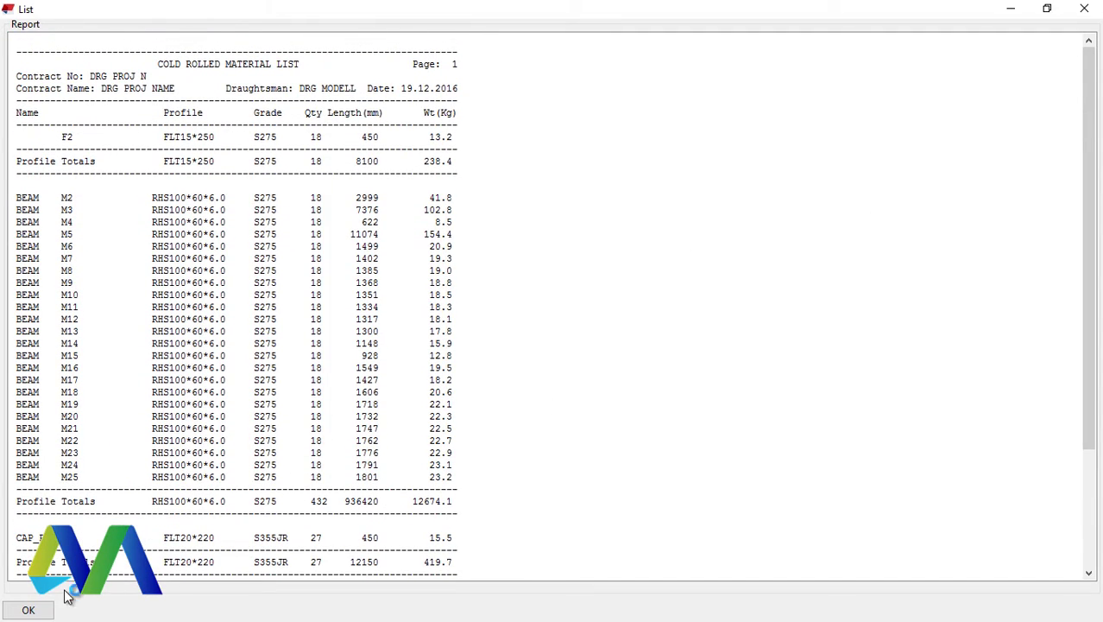
Close the report list and browse in File Explorer to C: > TeklaStructuresModels > Simple Truss > Reports.
left_click(28, 609)
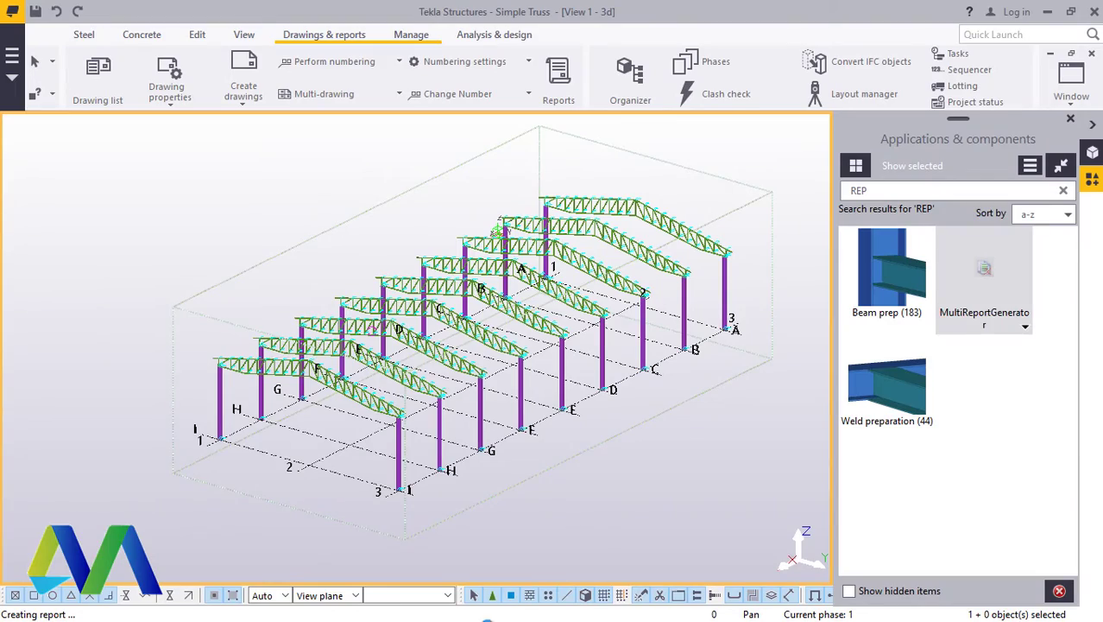
left_click(1047, 12)
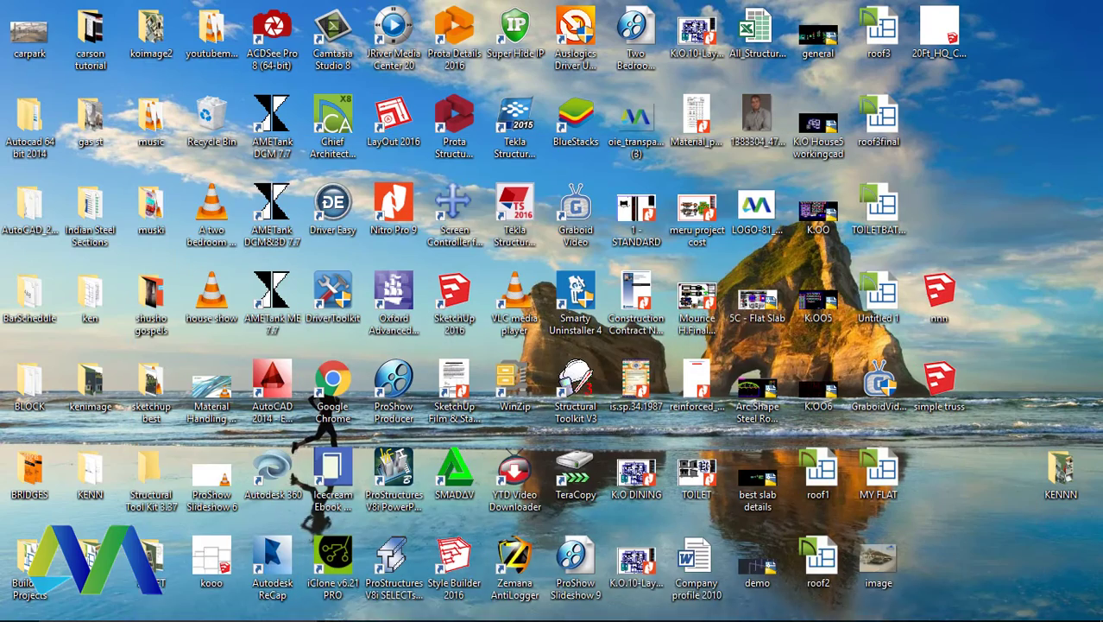
left_click(417, 605)
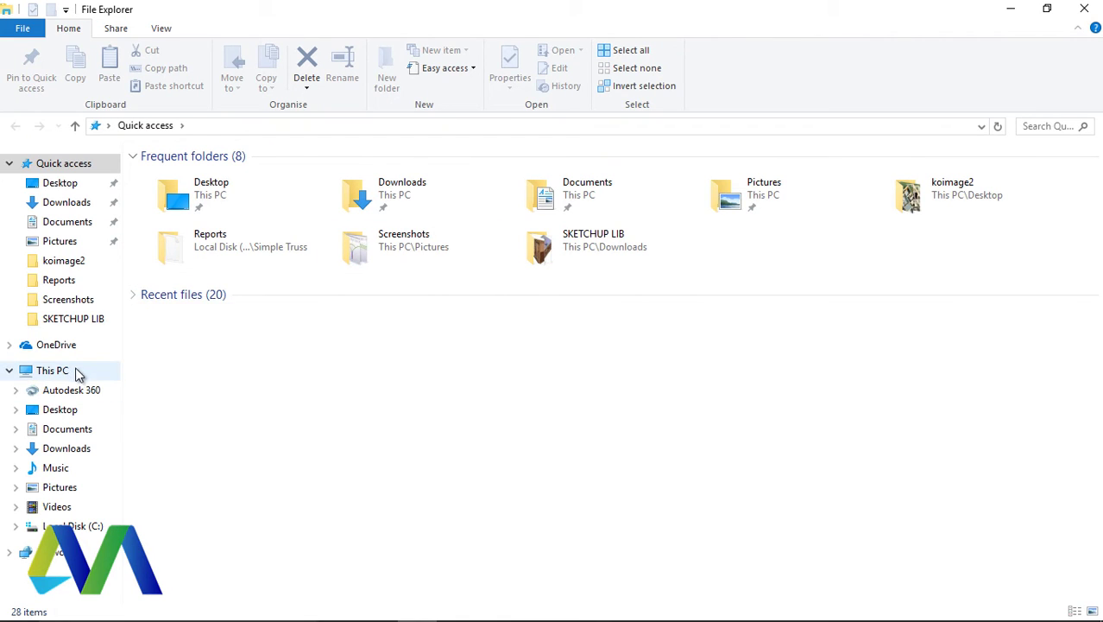
left_click(78, 528)
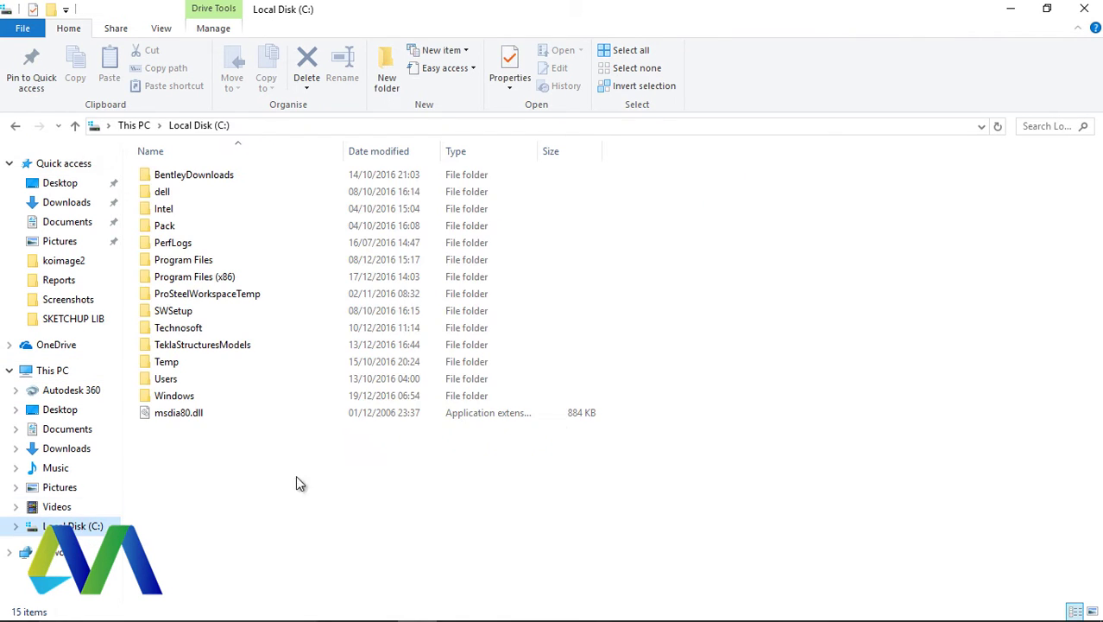
left_click(232, 345)
double_click(231, 345)
scroll(250, 484, "down", 4)
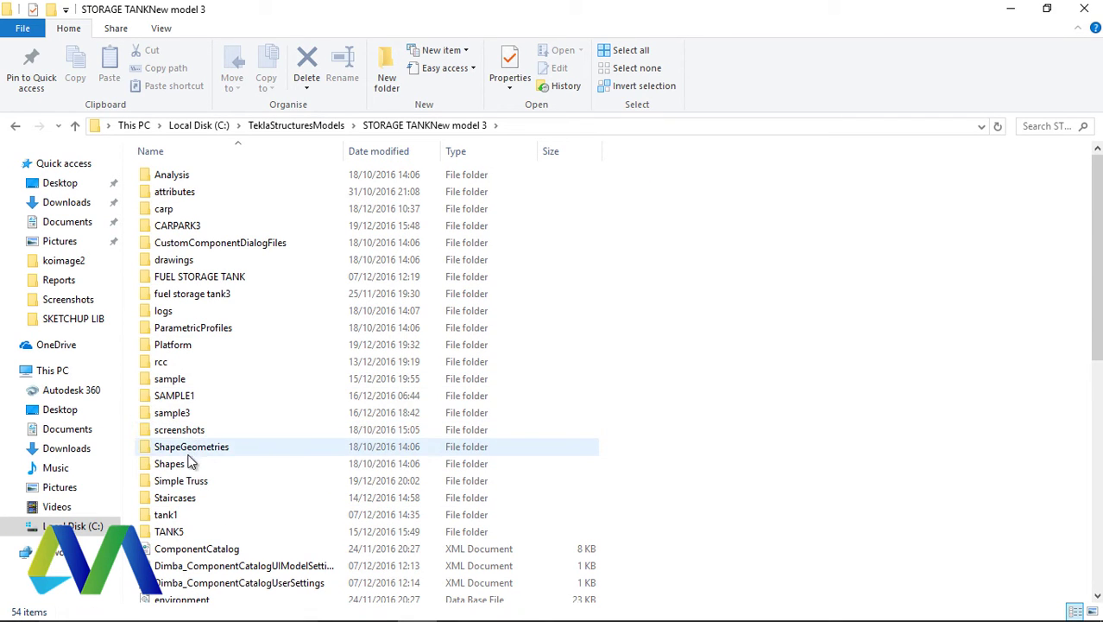
double_click(186, 484)
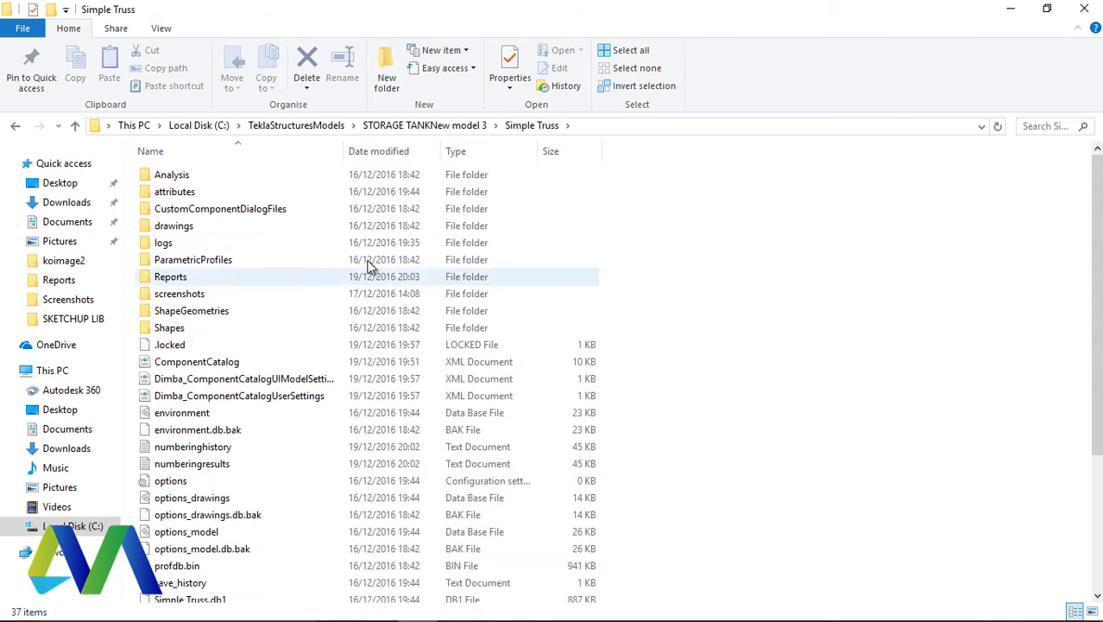
double_click(180, 277)
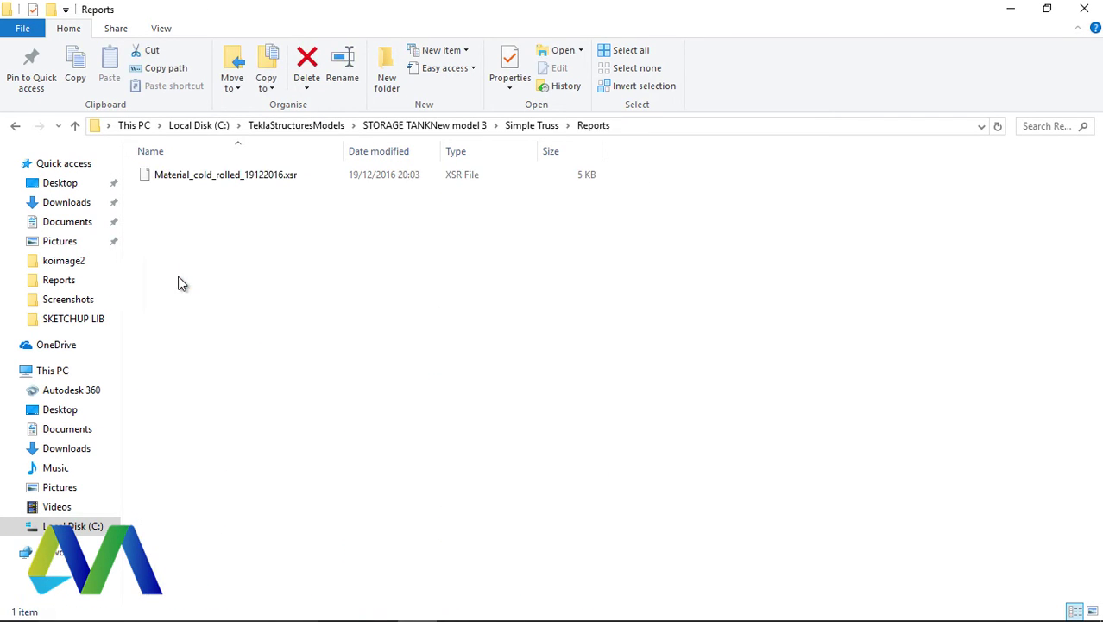
Open Material_cold_rolled_19122016.xsr, choosing Word 2016 as the app to open it.
left_click(230, 177)
double_click(230, 178)
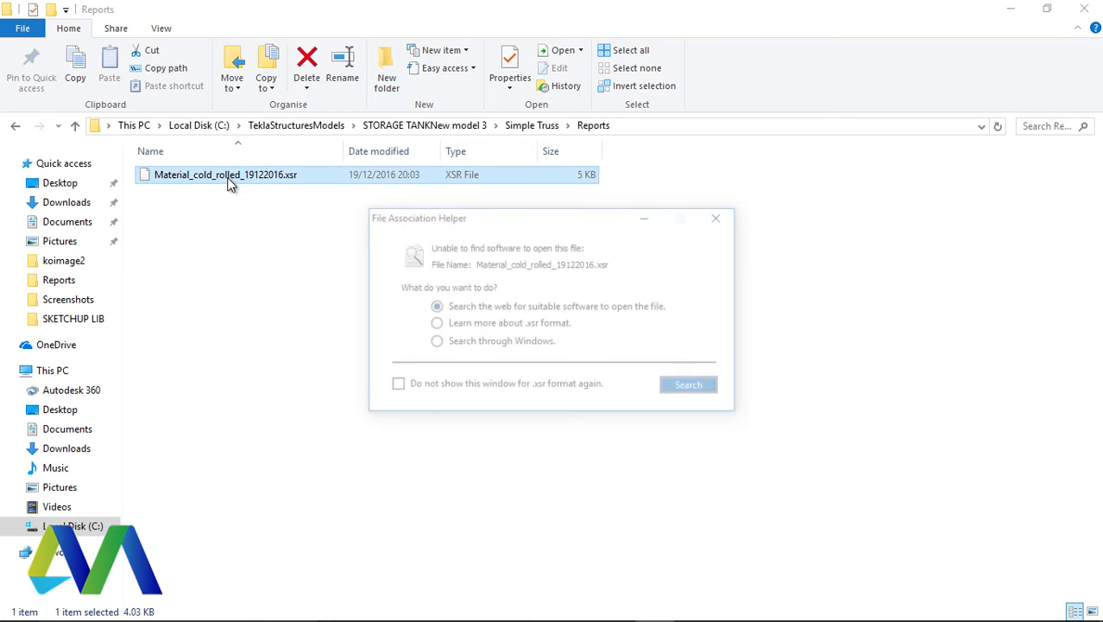
left_click(497, 343)
left_click(694, 391)
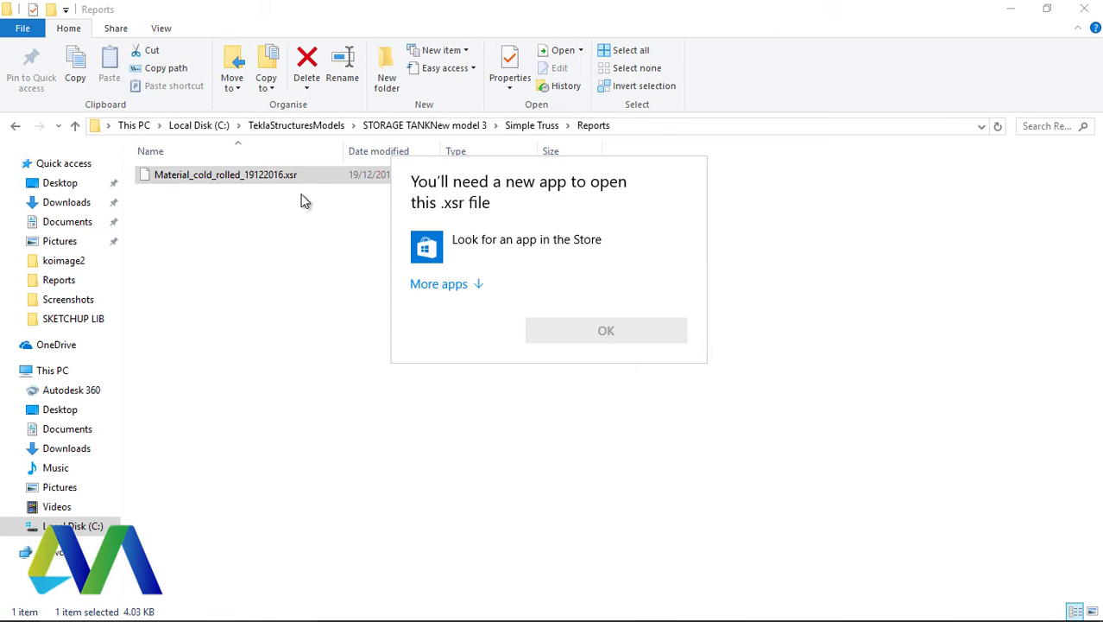
left_click(440, 283)
scroll(458, 432, "down", 5)
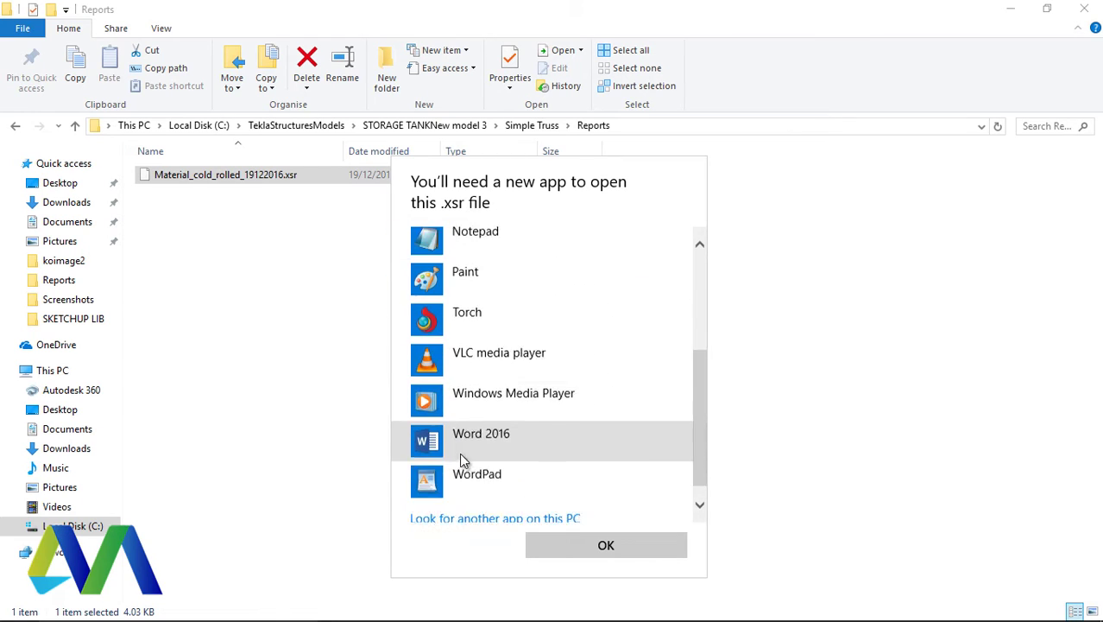
left_click(473, 434)
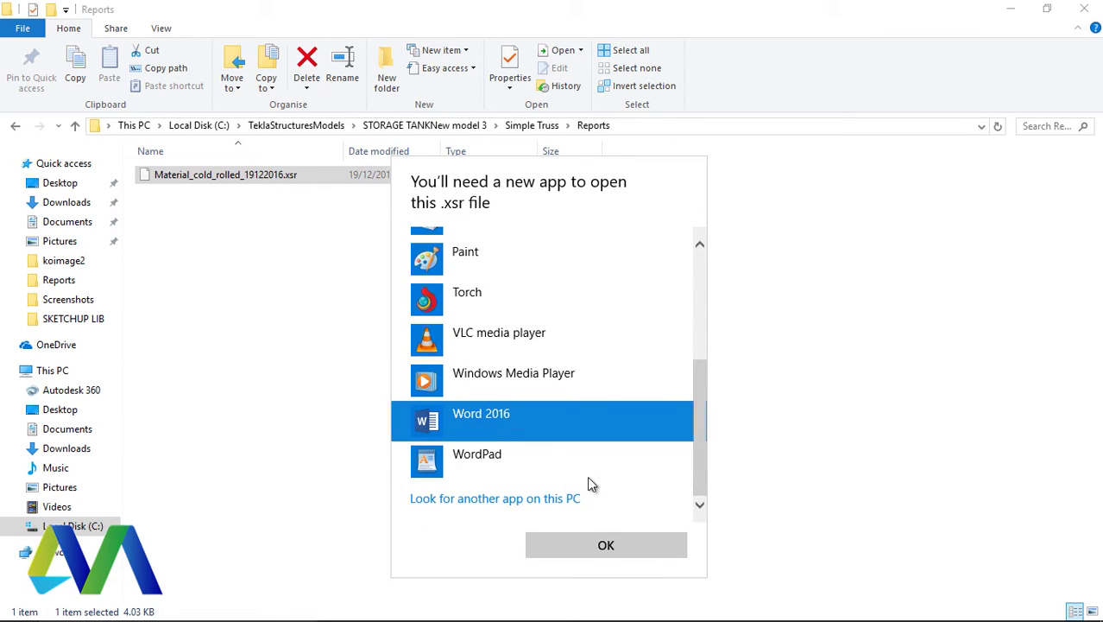
Open the report in Word, delete the first dashed rule line, and set the whole document to 9 pt.
left_click(606, 545)
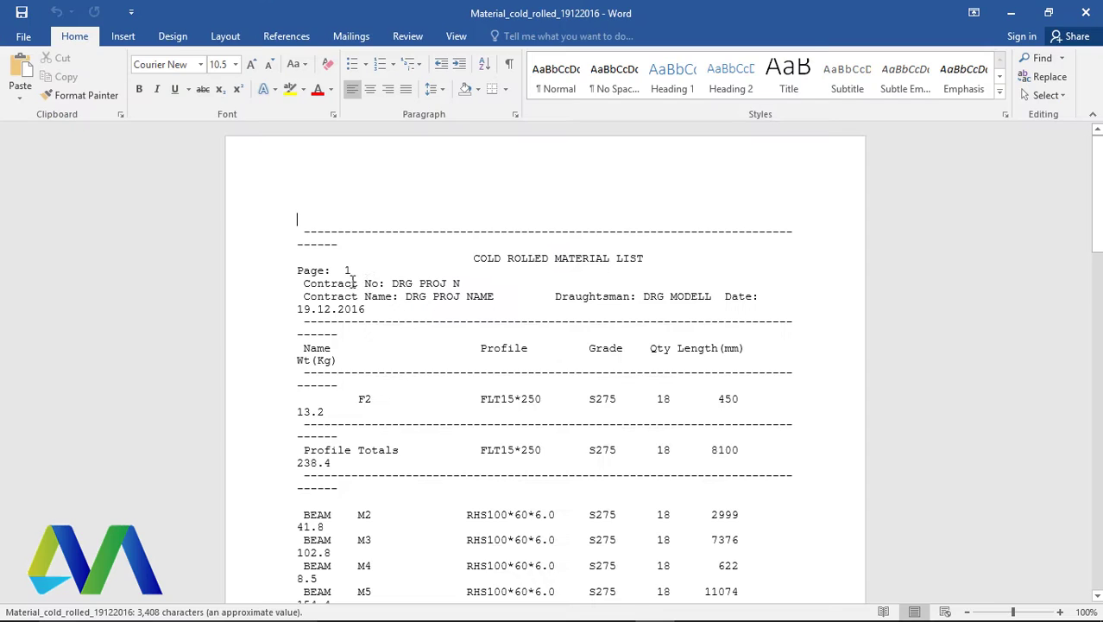
double_click(289, 231)
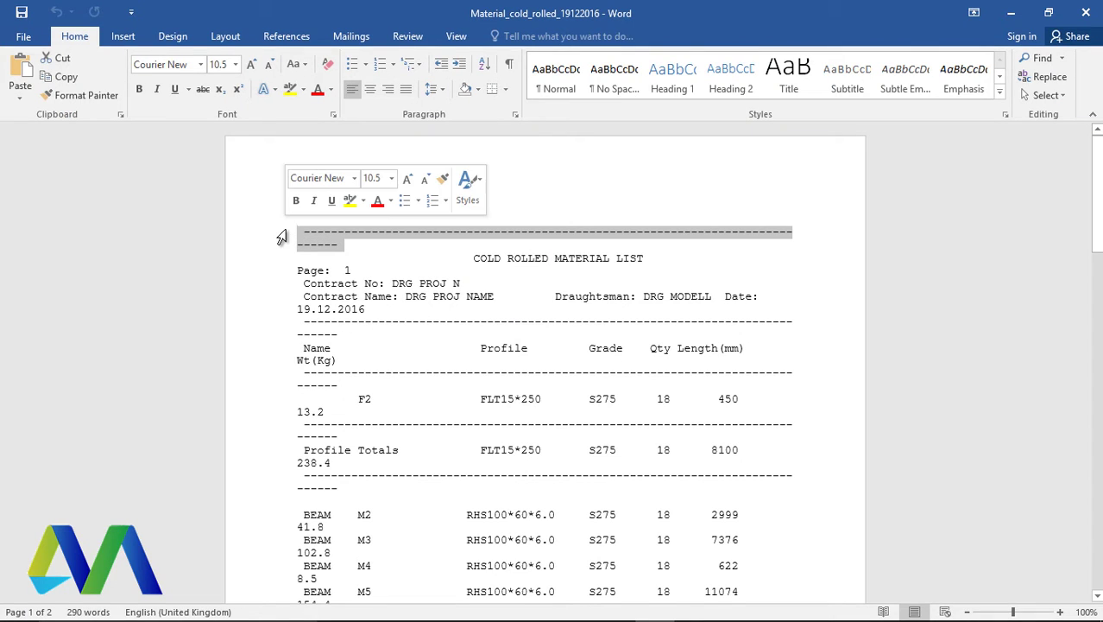
key("Delete")
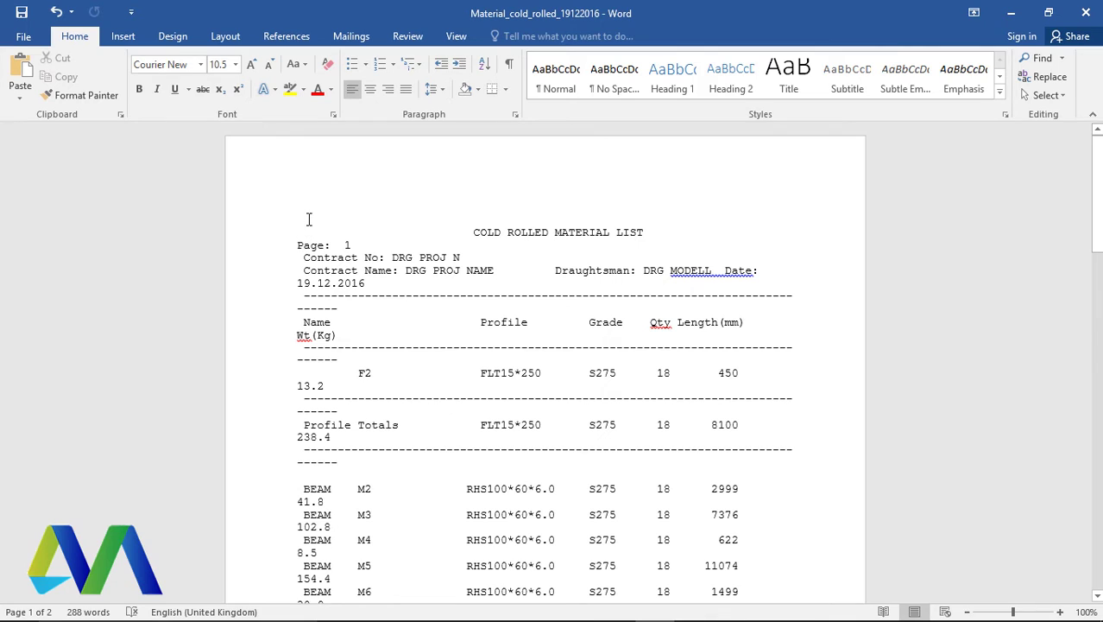
key("ctrl+a")
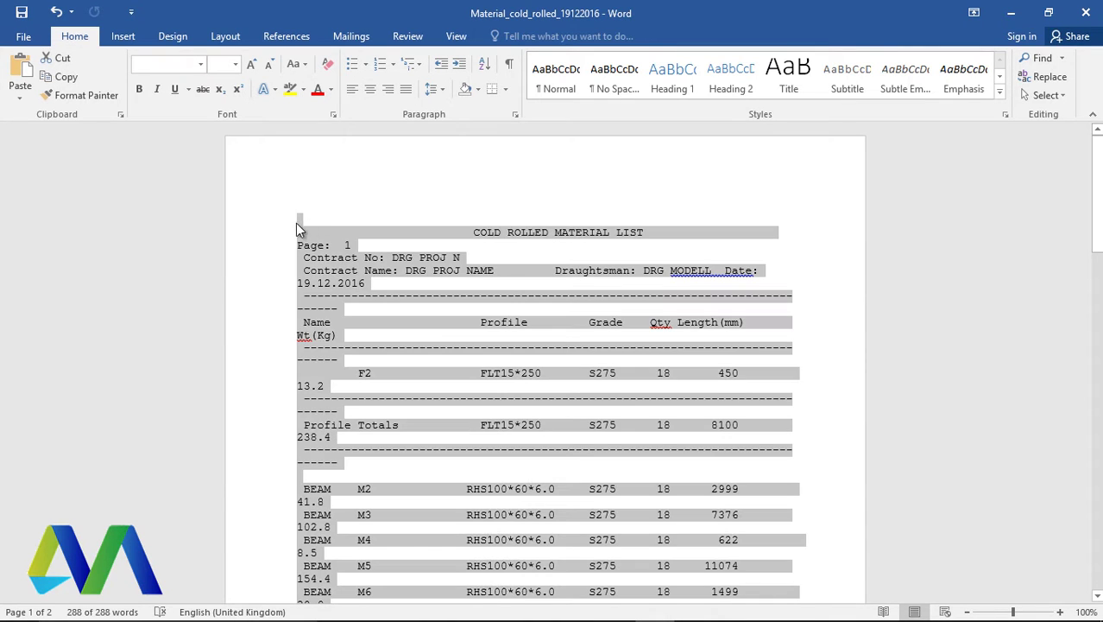
left_click(235, 65)
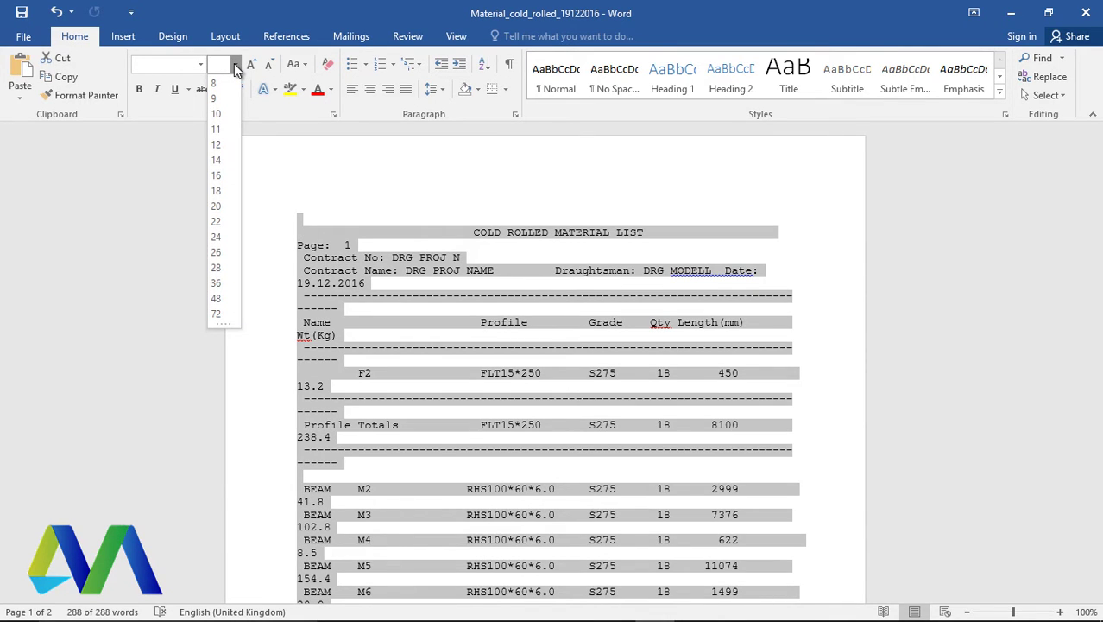
left_click(220, 99)
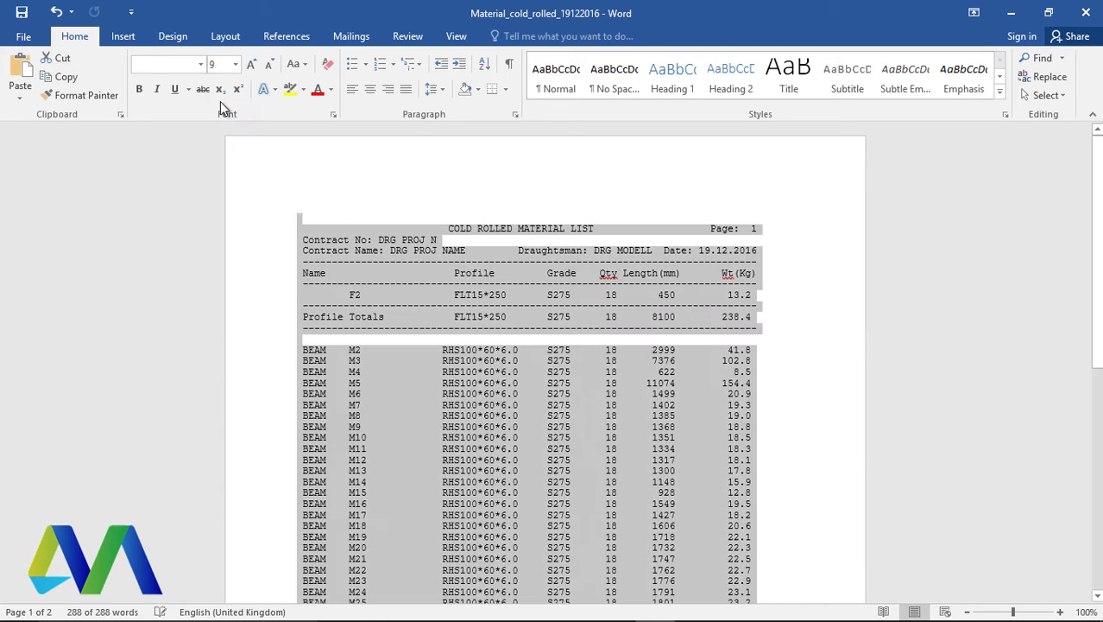
left_click(844, 222)
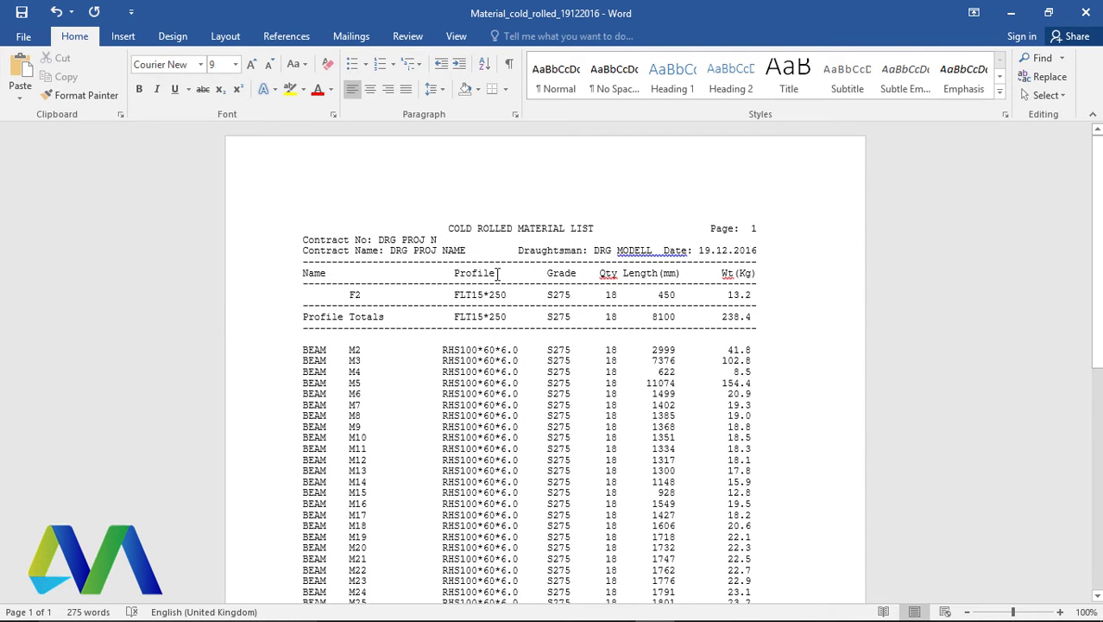
Break the header so Page: 1, the Draughtsman details and the Date each start a new line.
scroll(439, 306, "down", 3)
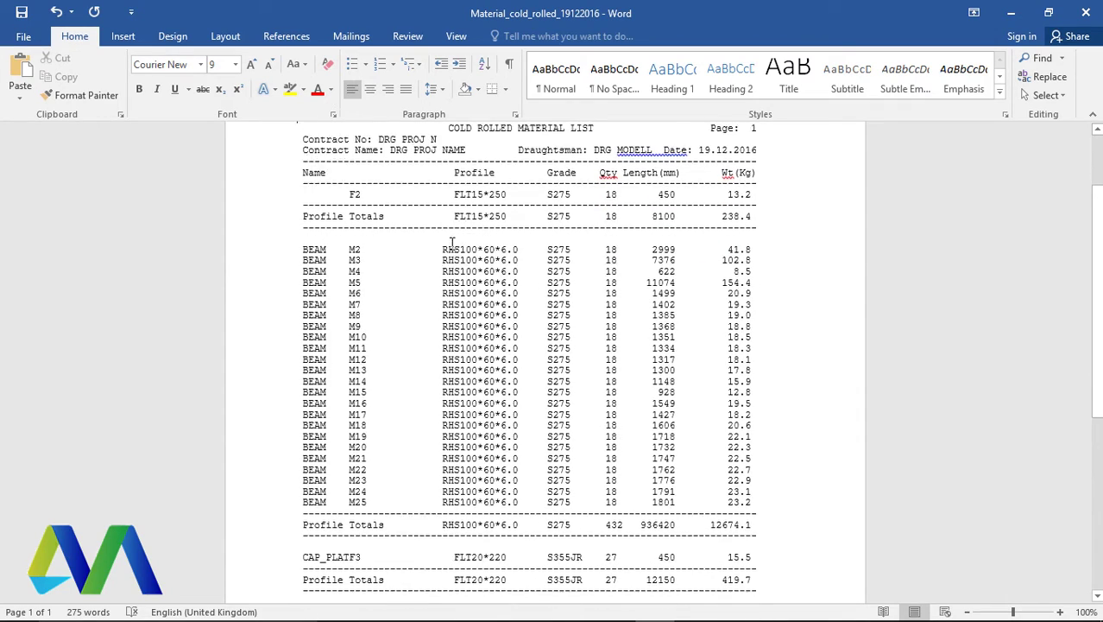
scroll(373, 189, "up", 2)
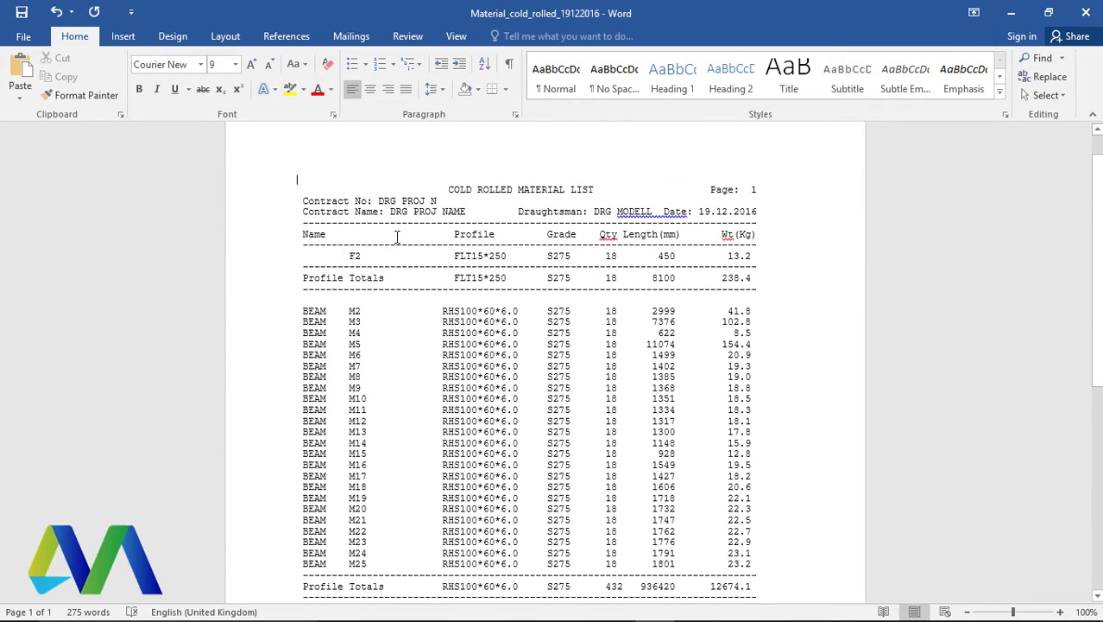
scroll(467, 272, "down", 2)
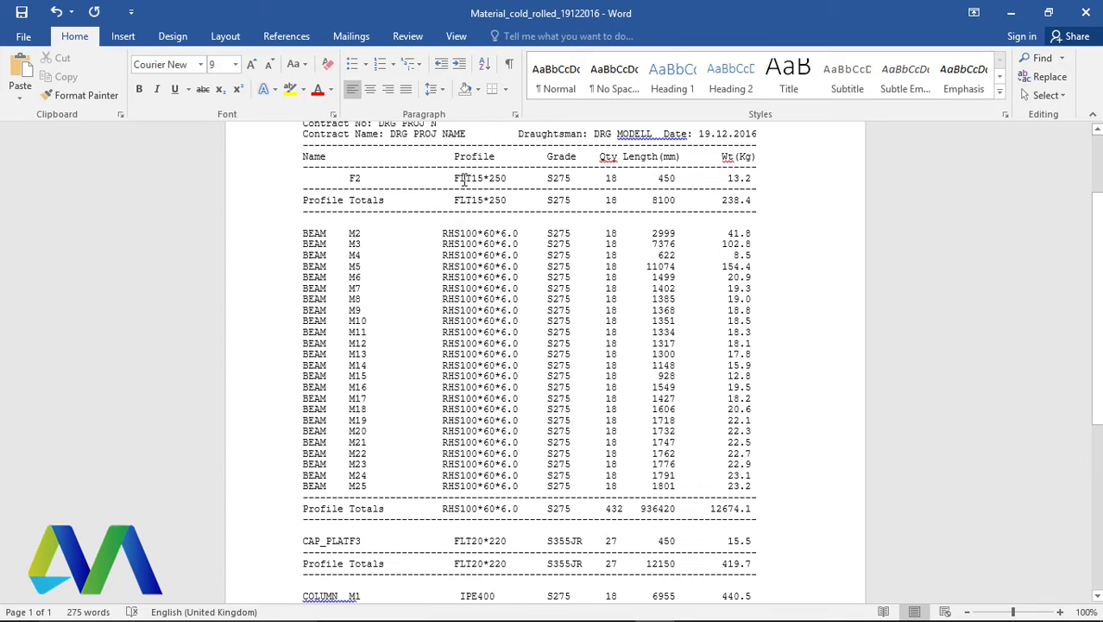
scroll(465, 180, "up", 1)
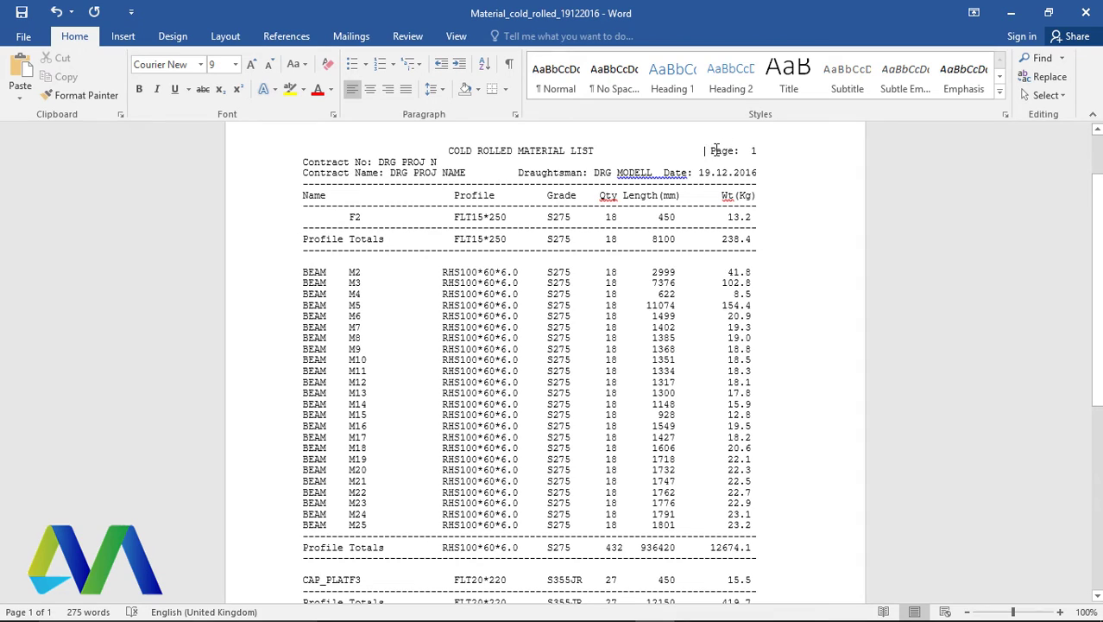
key("Return")
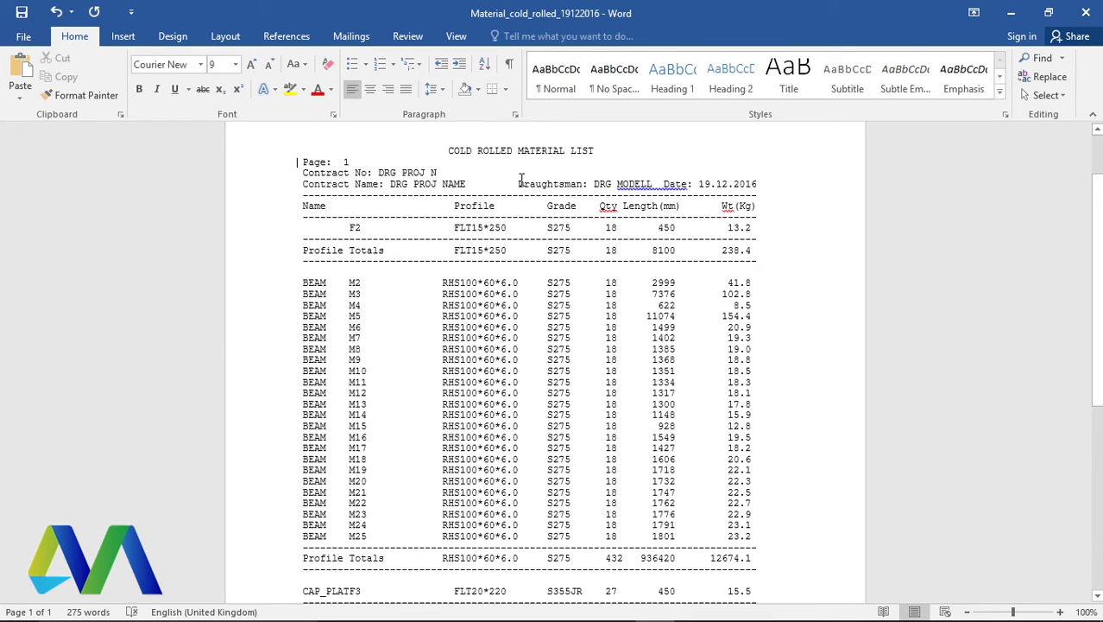
key("Return")
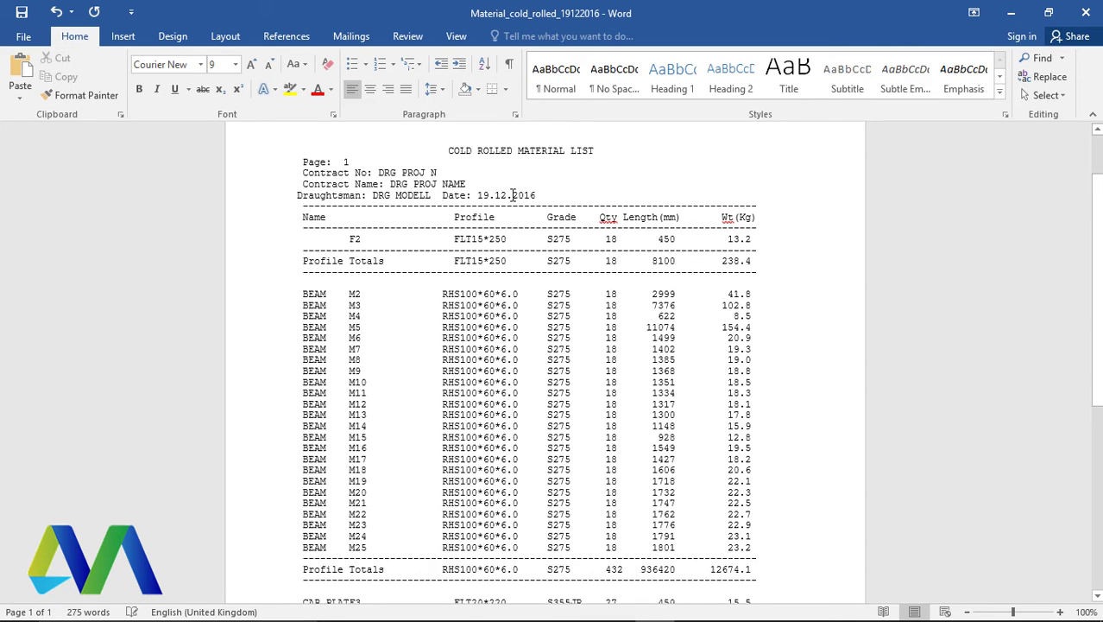
key("Return")
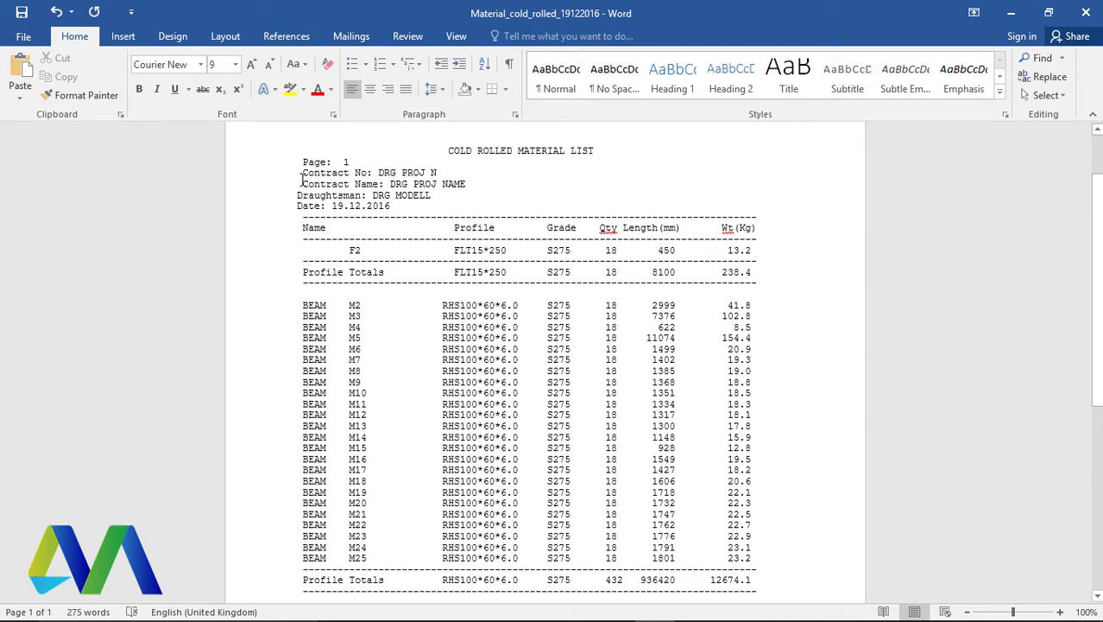
Delete the leading spaces so the header lines align at the left margin.
key("Delete")
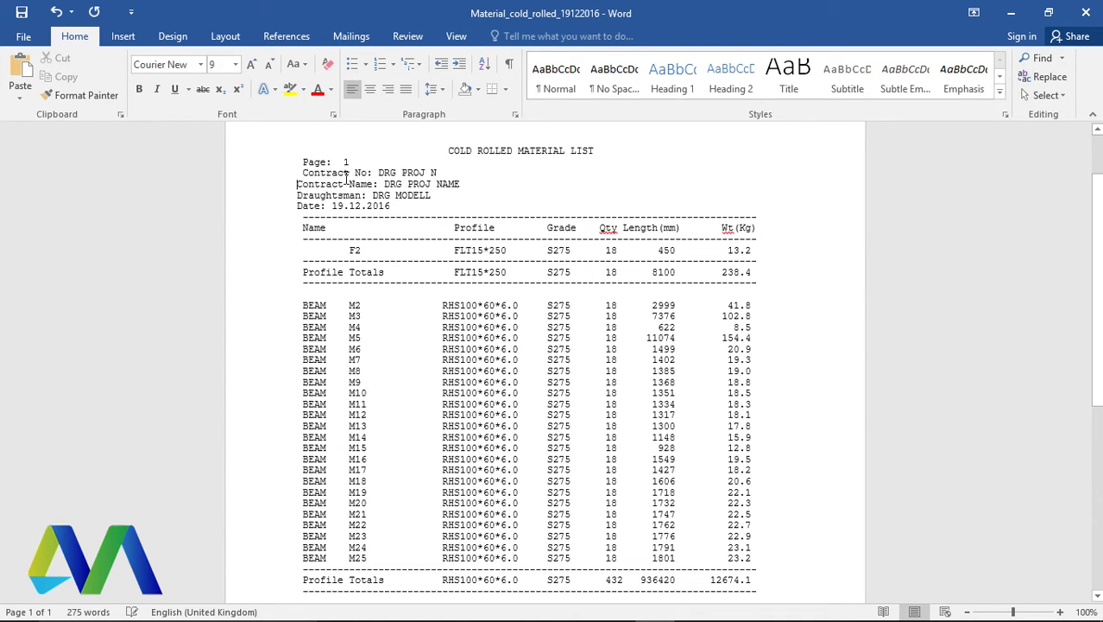
key("Up")
key("Delete")
key("Up")
key("Delete")
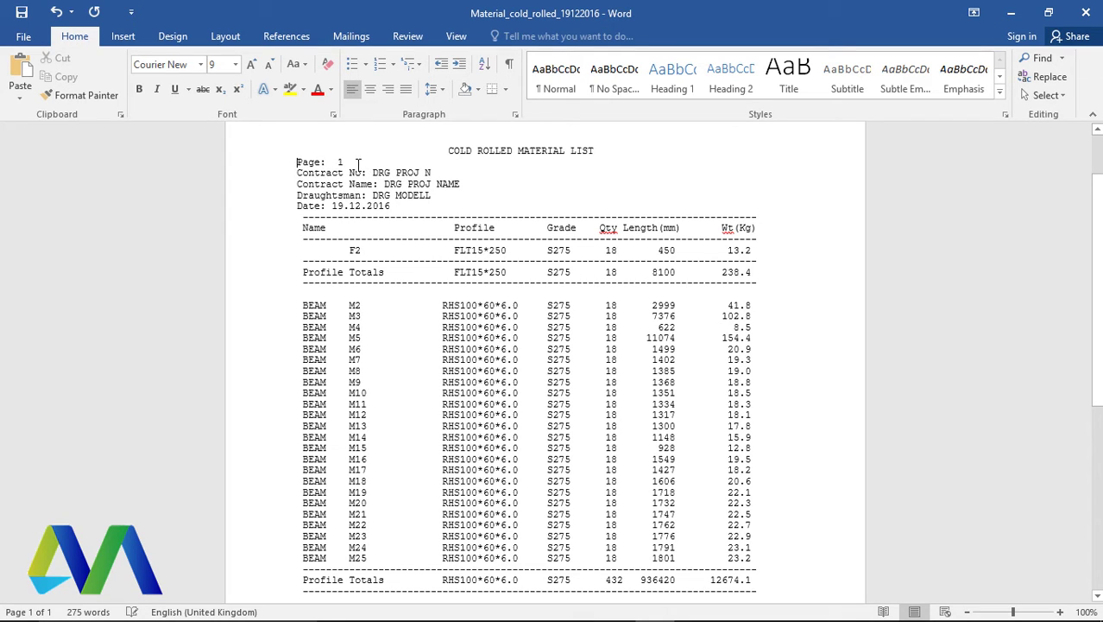
Make the COLD ROLLED MATERIAL LIST title bold at 10 pt.
triple_click(580, 156)
left_click(580, 154)
left_click_drag(580, 156, 472, 138)
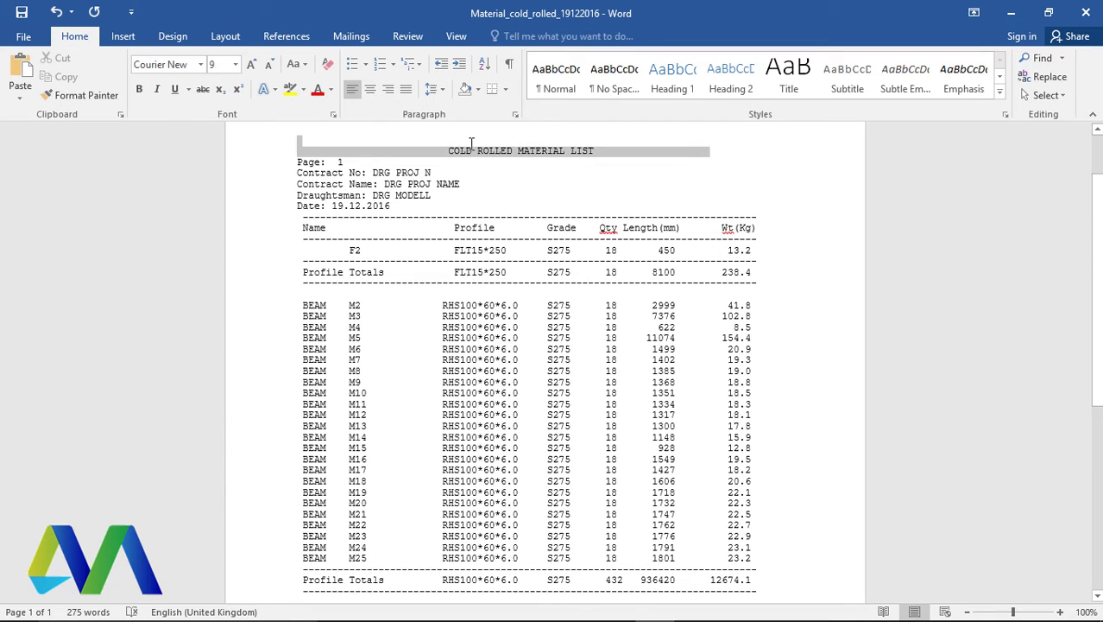
left_click(139, 89)
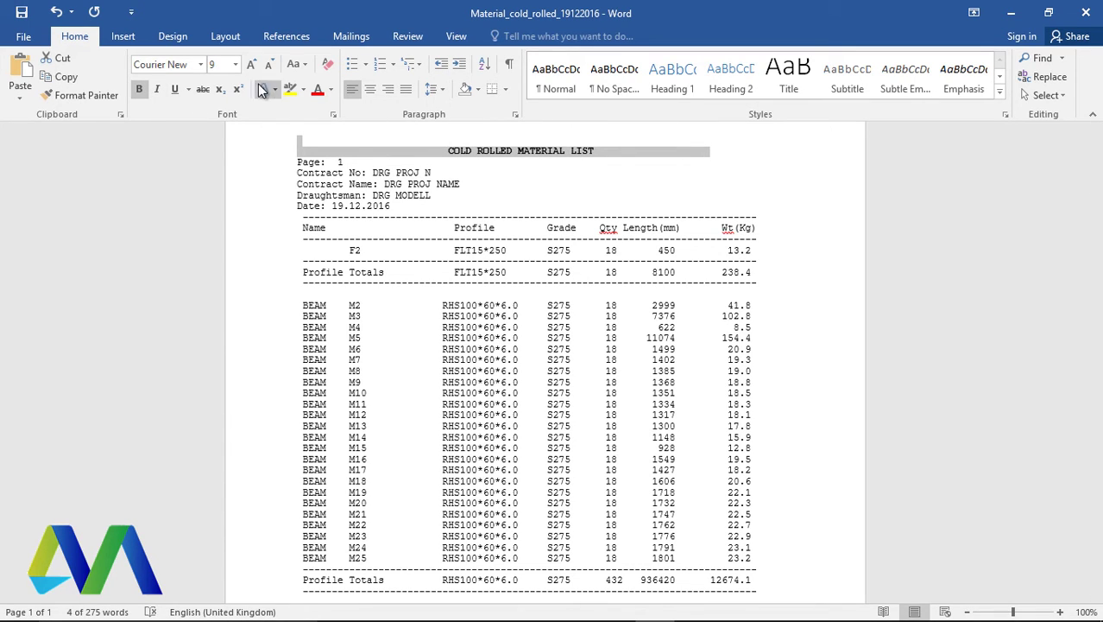
left_click(236, 64)
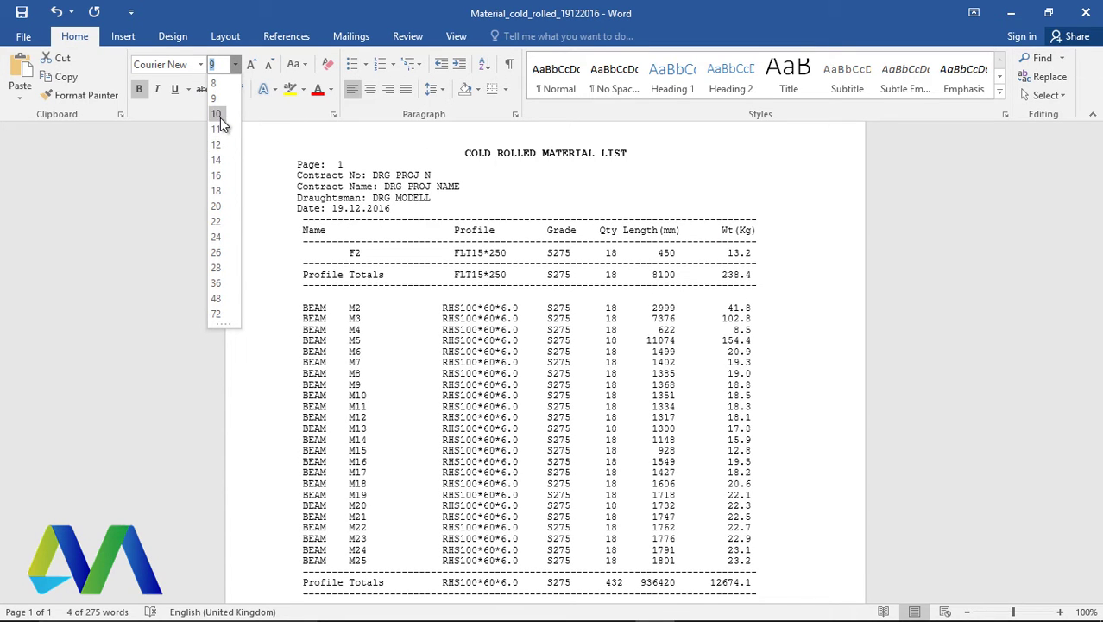
left_click(236, 116)
left_click(637, 184)
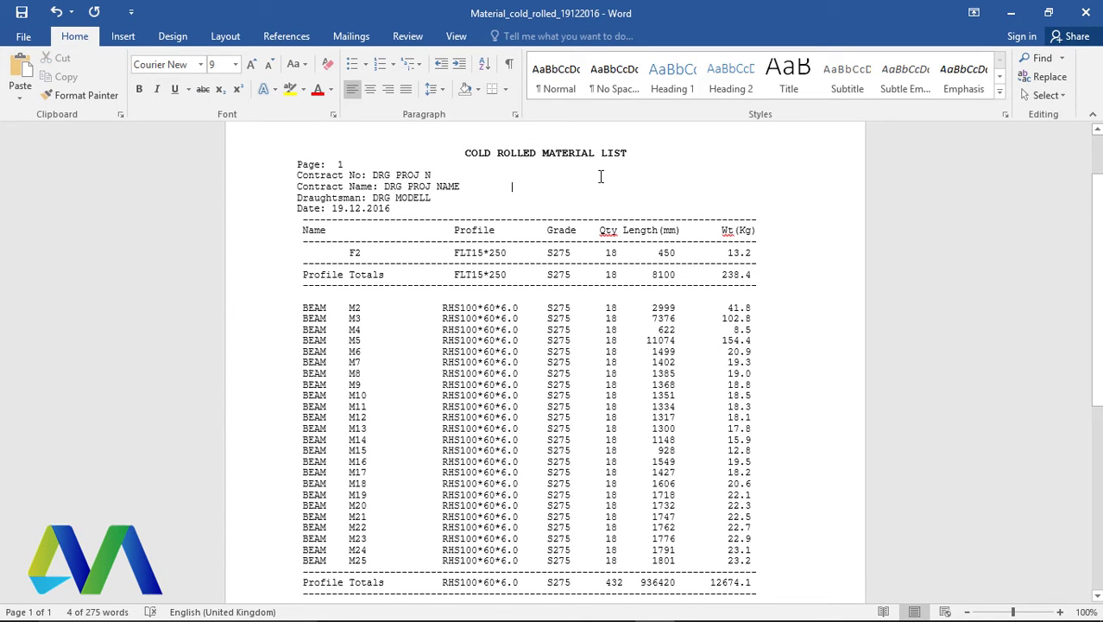
Underline the whole COLD ROLLED MATERIAL LIST title.
left_click_drag(621, 153, 608, 153)
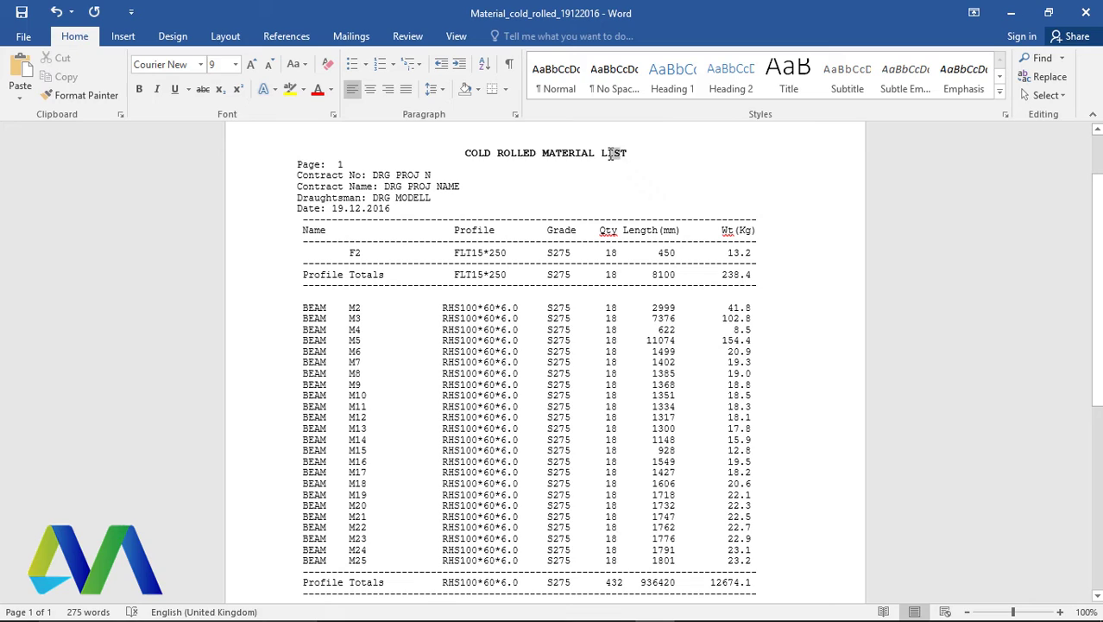
left_click_drag(467, 153, 624, 157)
left_click(467, 158)
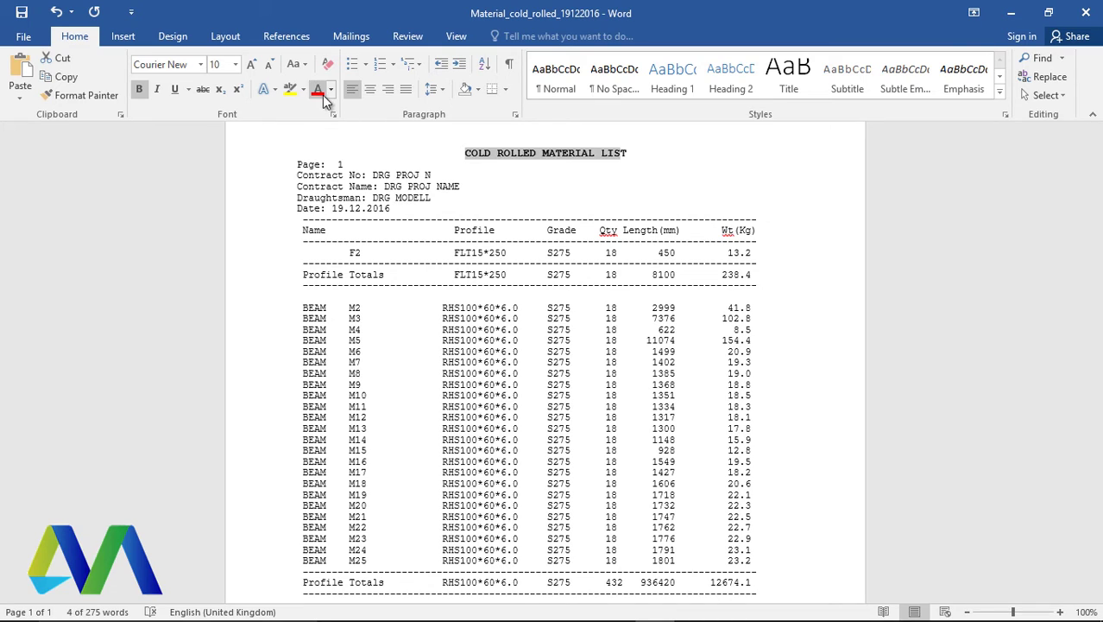
left_click(175, 89)
left_click(506, 169)
Make the header lines from Page down to Date bold.
scroll(345, 187, "up", 1)
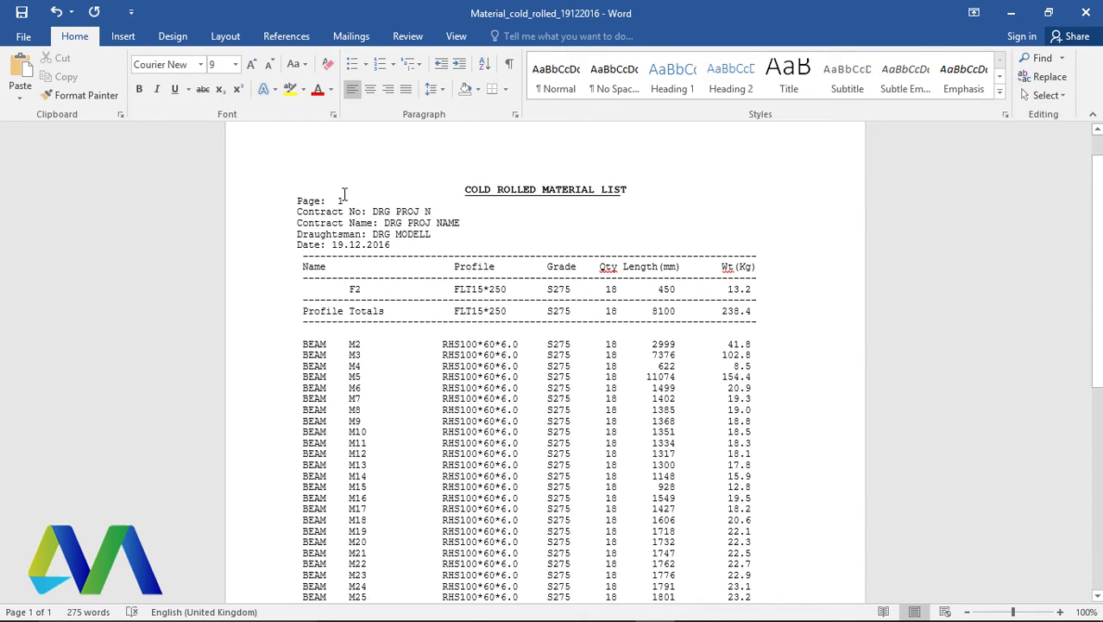
left_click_drag(297, 200, 414, 249)
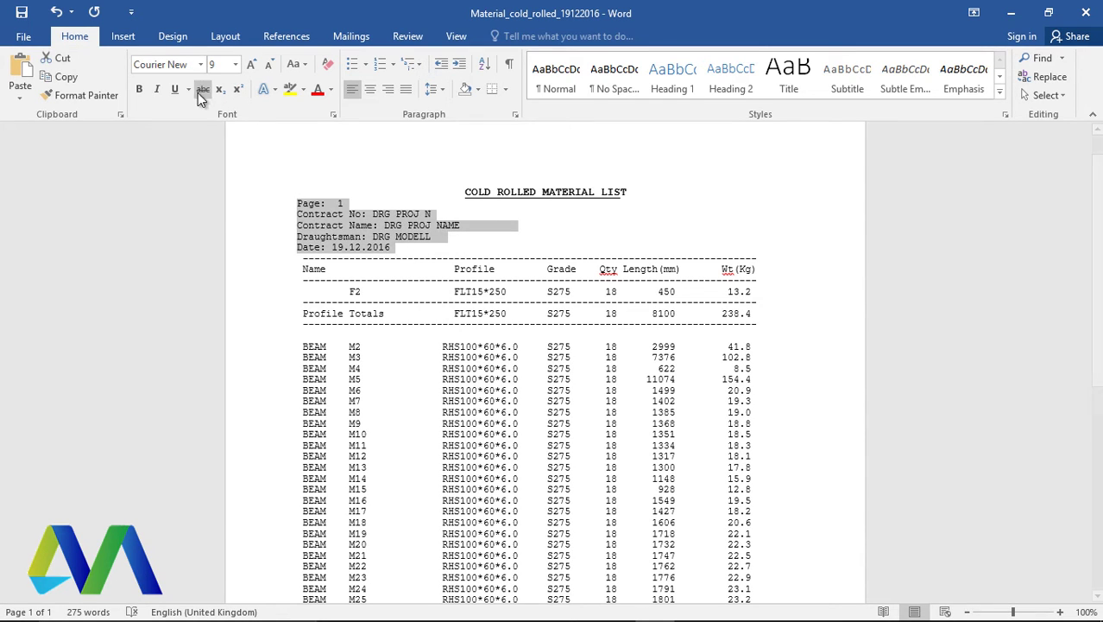
left_click(140, 89)
left_click(744, 190)
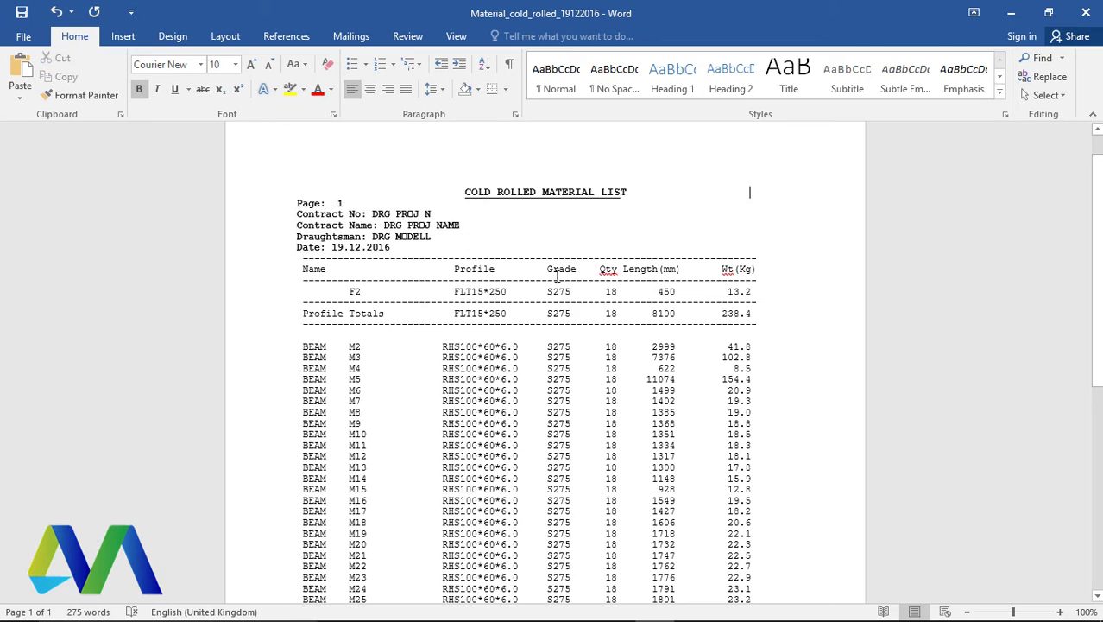
Select the GROUT F1 row and its Profile Totals row.
scroll(377, 268, "down", 8)
scroll(431, 377, "up", 2)
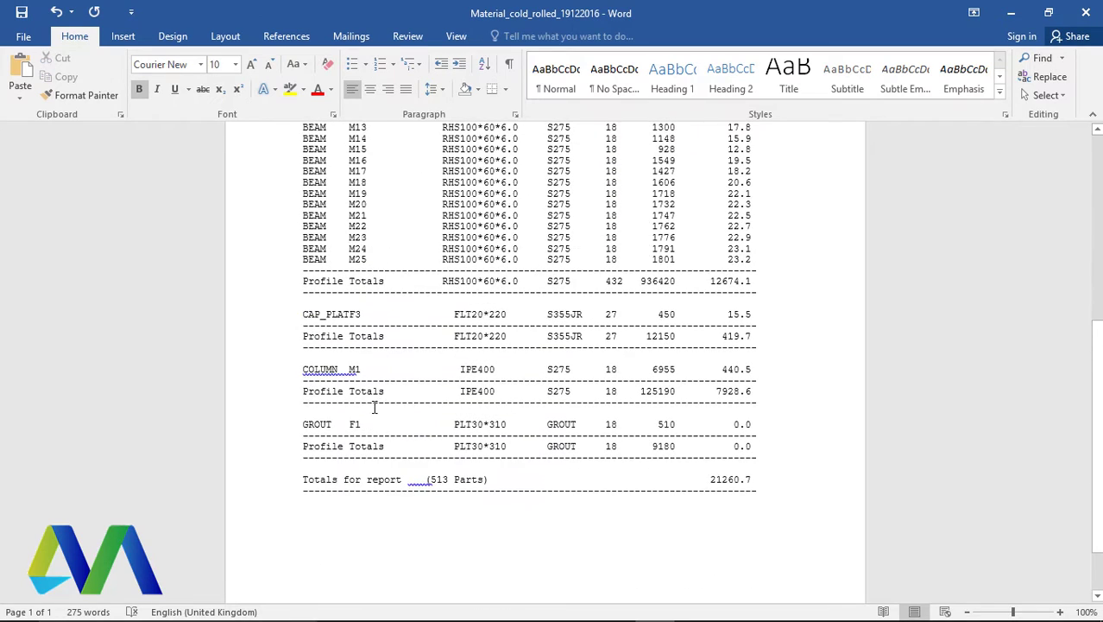
left_click(367, 426)
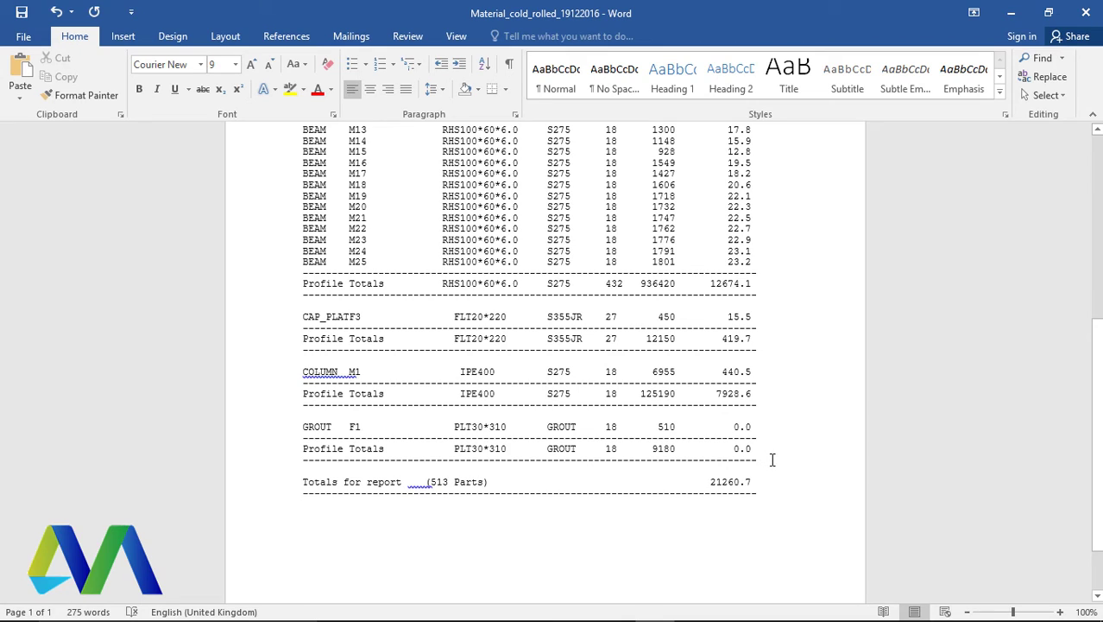
left_click_drag(764, 460, 390, 417)
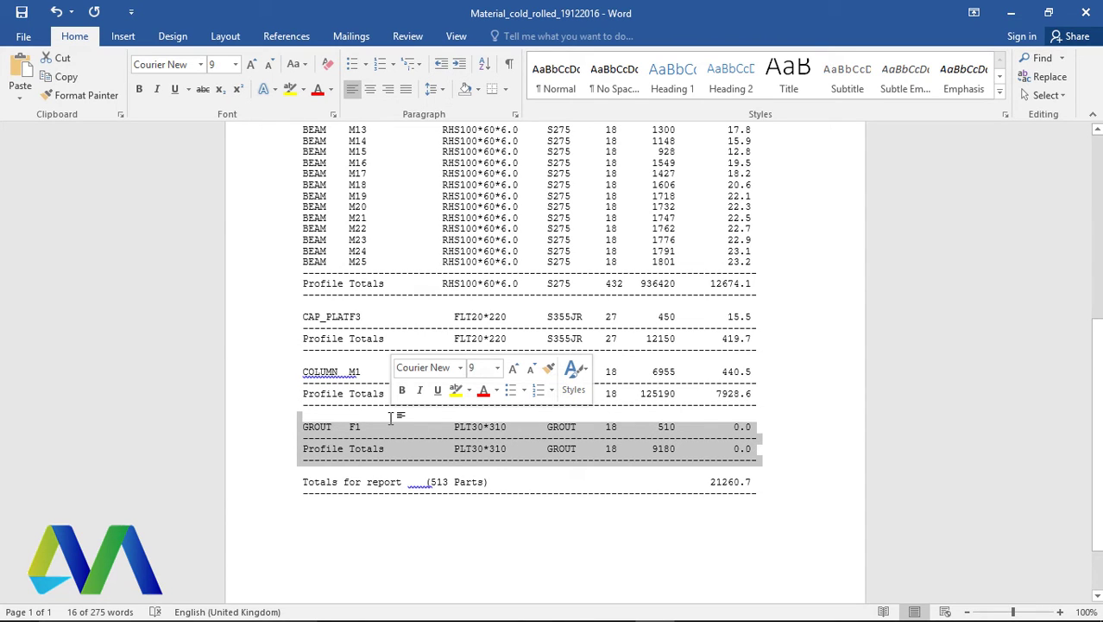
Delete the GROUT F1 and Profile Totals rows, leaving a 21260.7 kg total for 513 parts.
key("Delete")
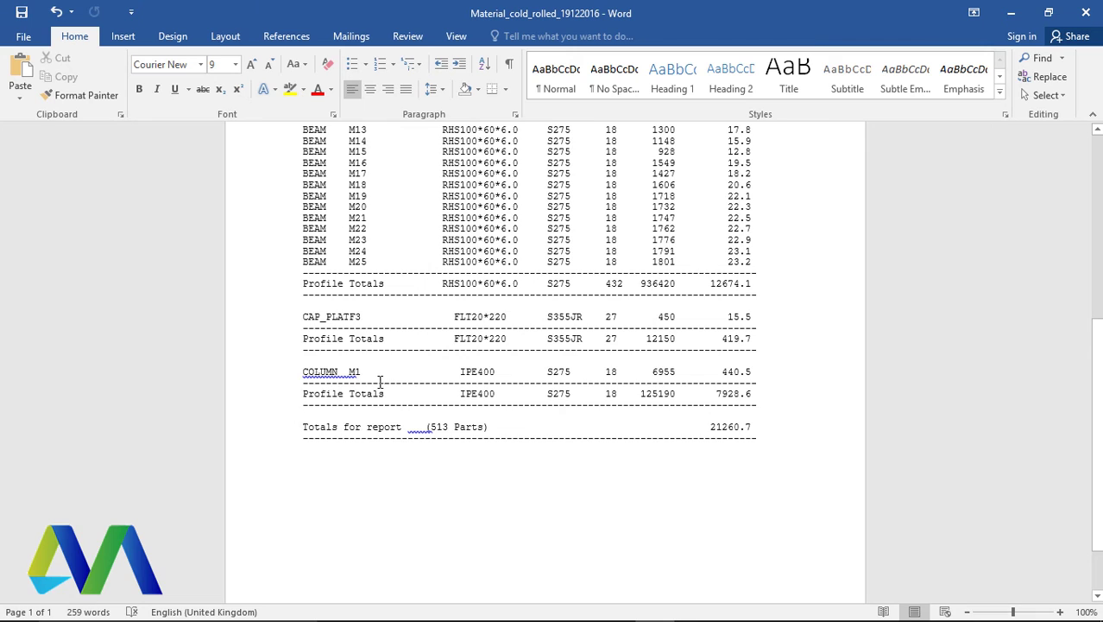
scroll(380, 381, "up", 1)
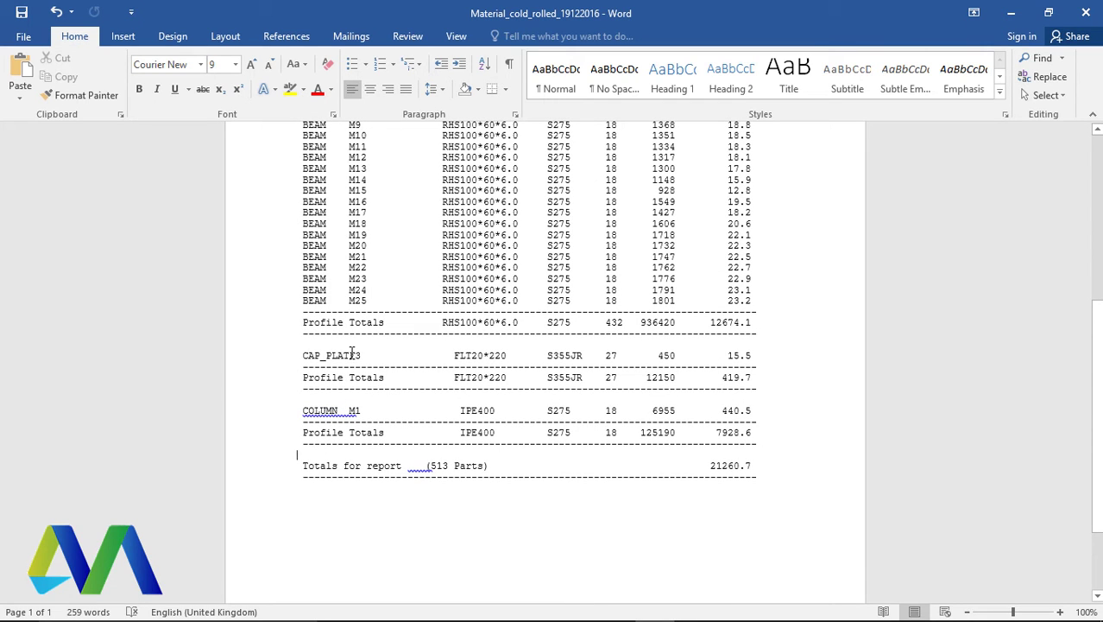
left_click(359, 346)
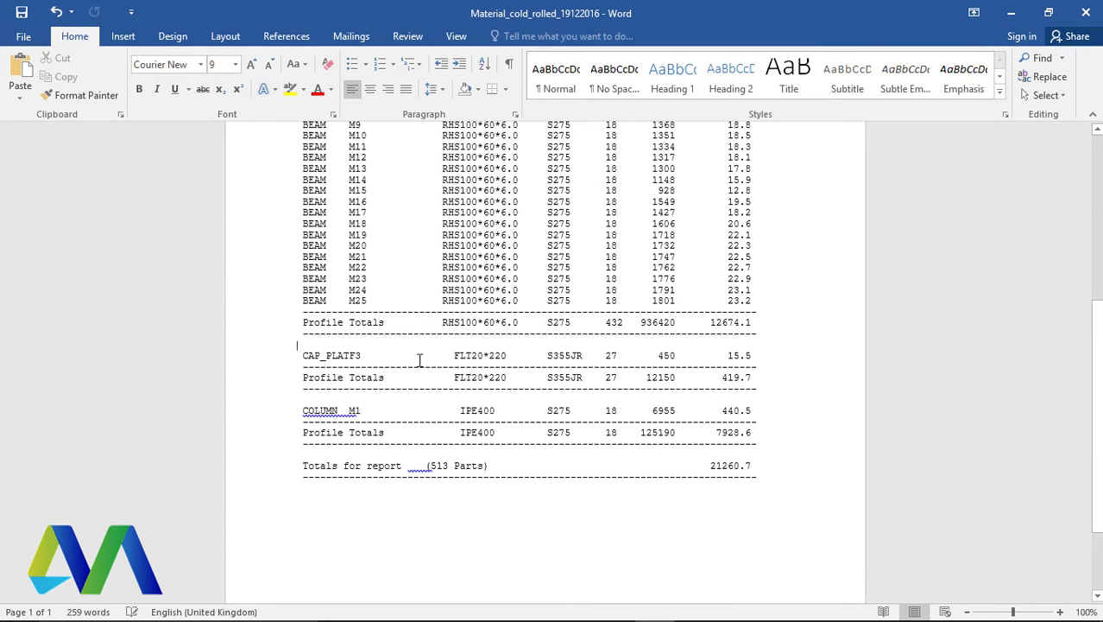
left_click(620, 355)
scroll(682, 365, "up", 10)
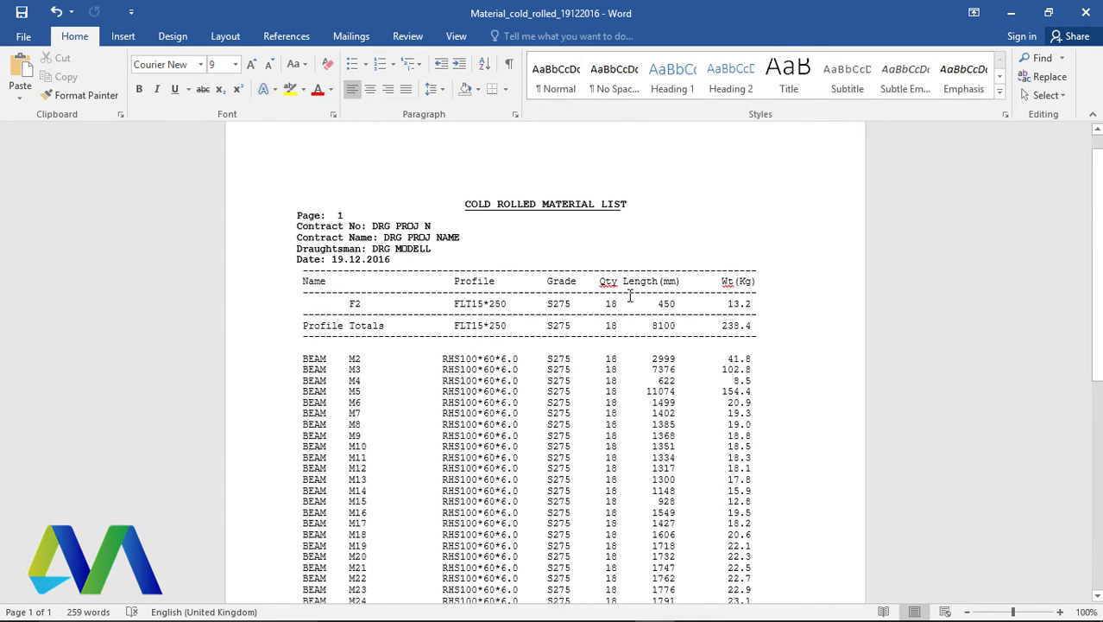
scroll(350, 341, "up", 1)
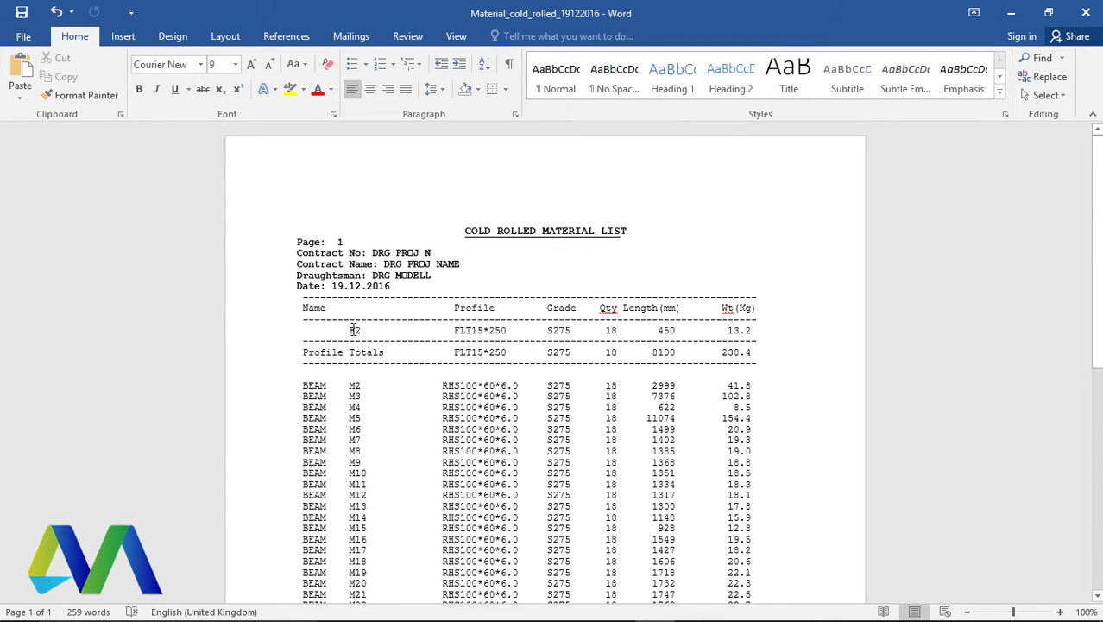
scroll(342, 351, "down", 4)
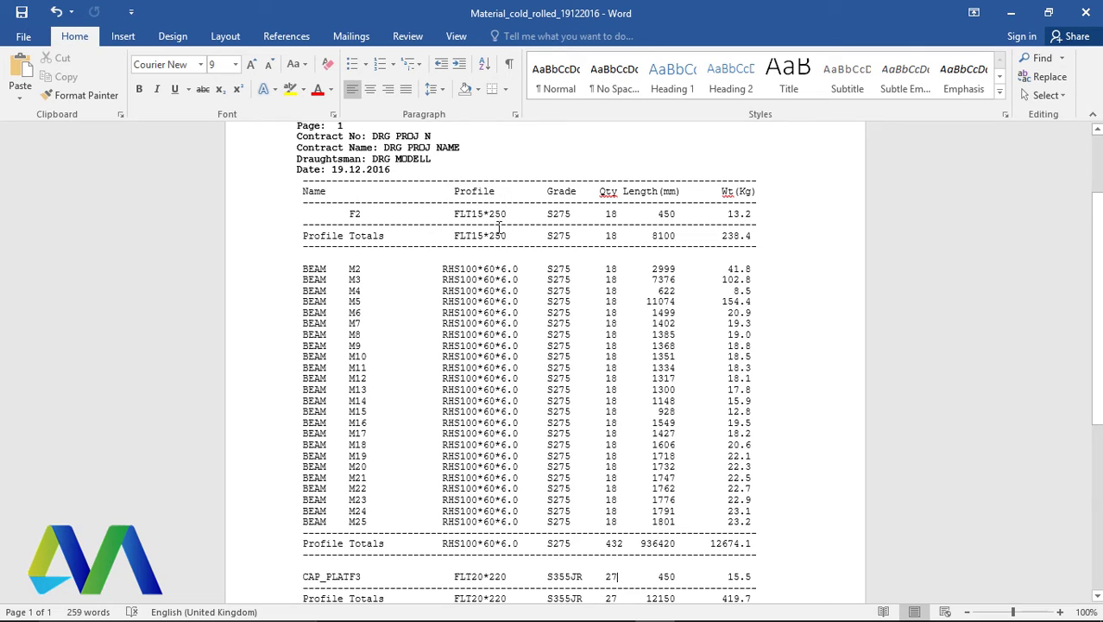
scroll(492, 434, "down", 9)
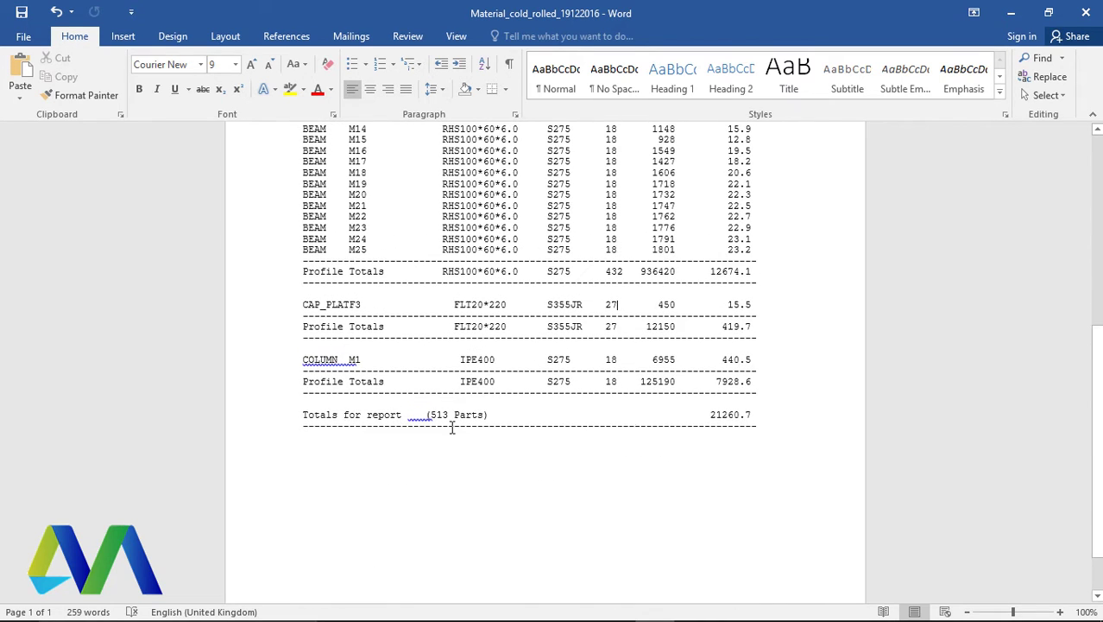
left_click_drag(749, 416, 492, 415)
left_click_drag(708, 415, 757, 415)
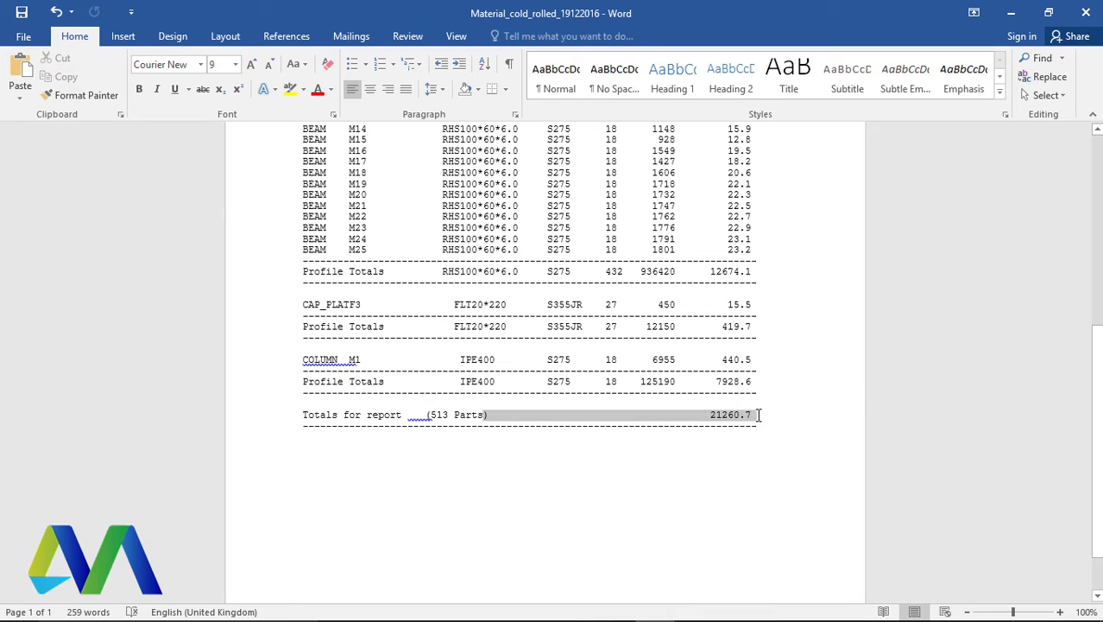
left_click(524, 416)
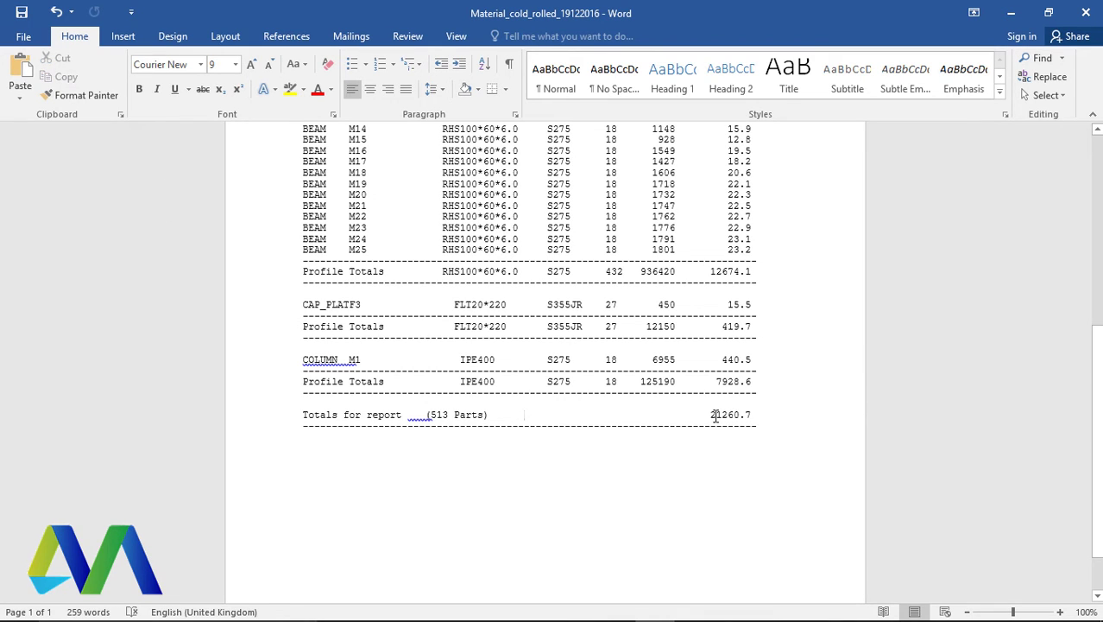
left_click_drag(711, 416, 758, 415)
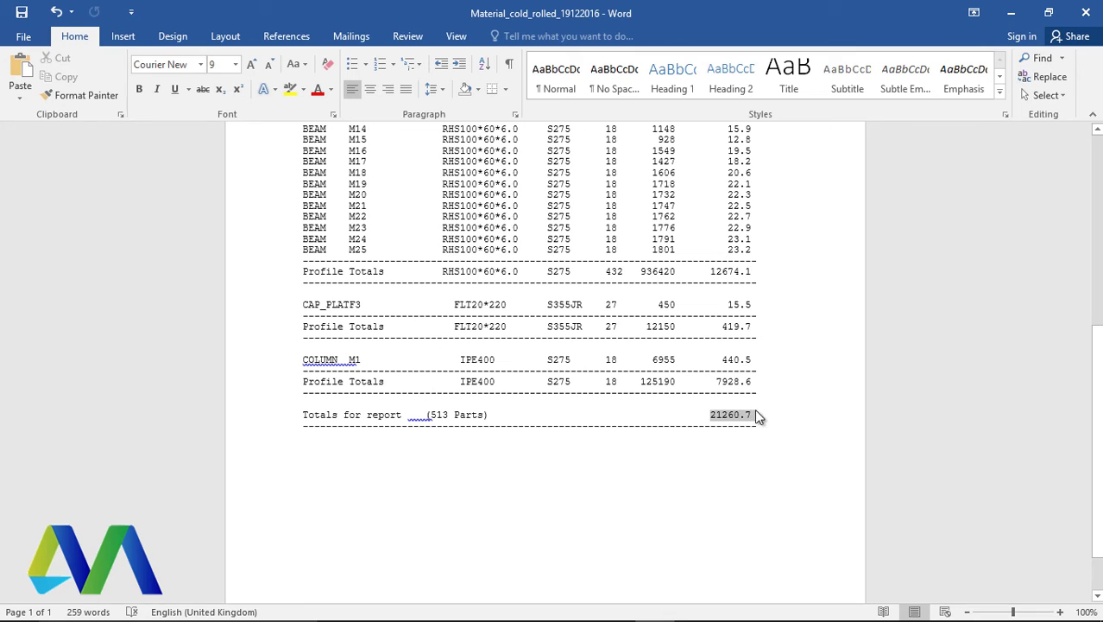
left_click(139, 90)
left_click(672, 474)
scroll(698, 338, "up", 10)
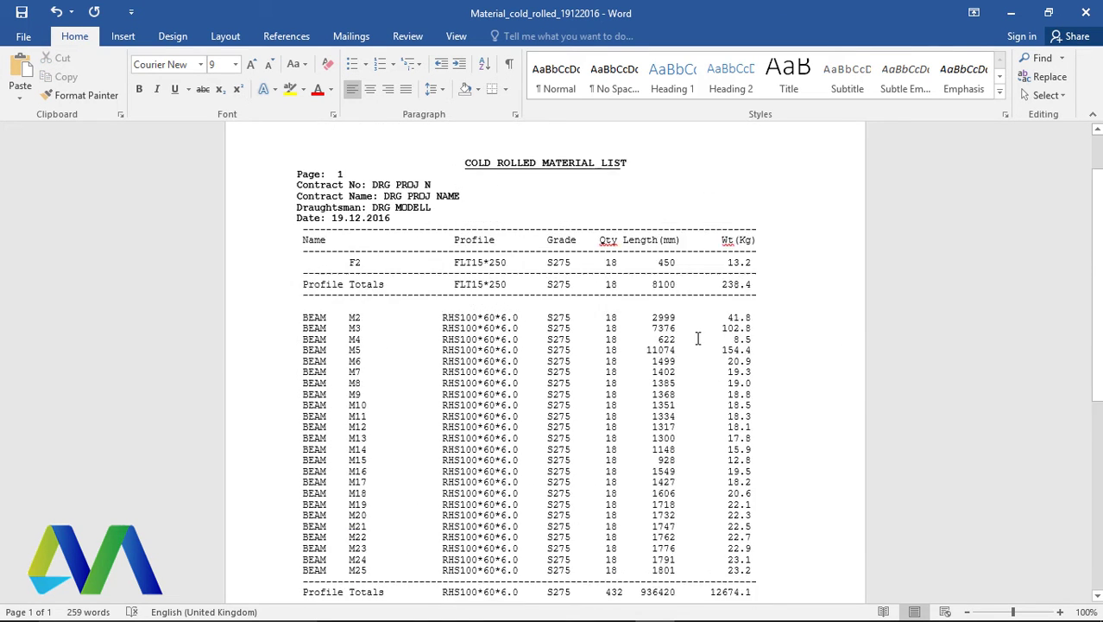
scroll(582, 321, "up", 2)
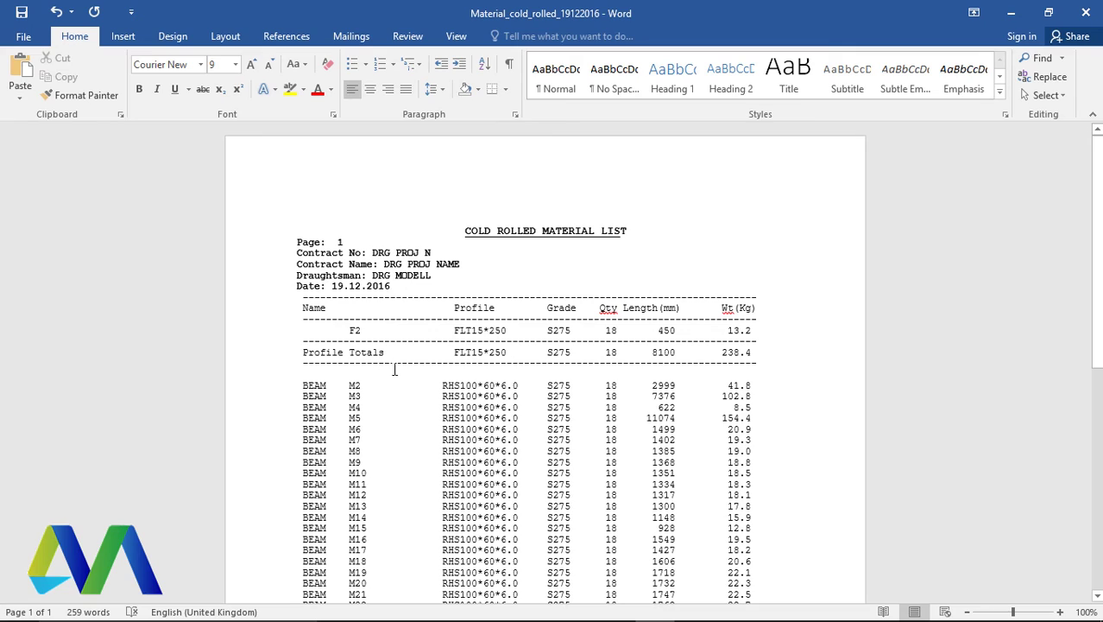
scroll(387, 397, "down", 5)
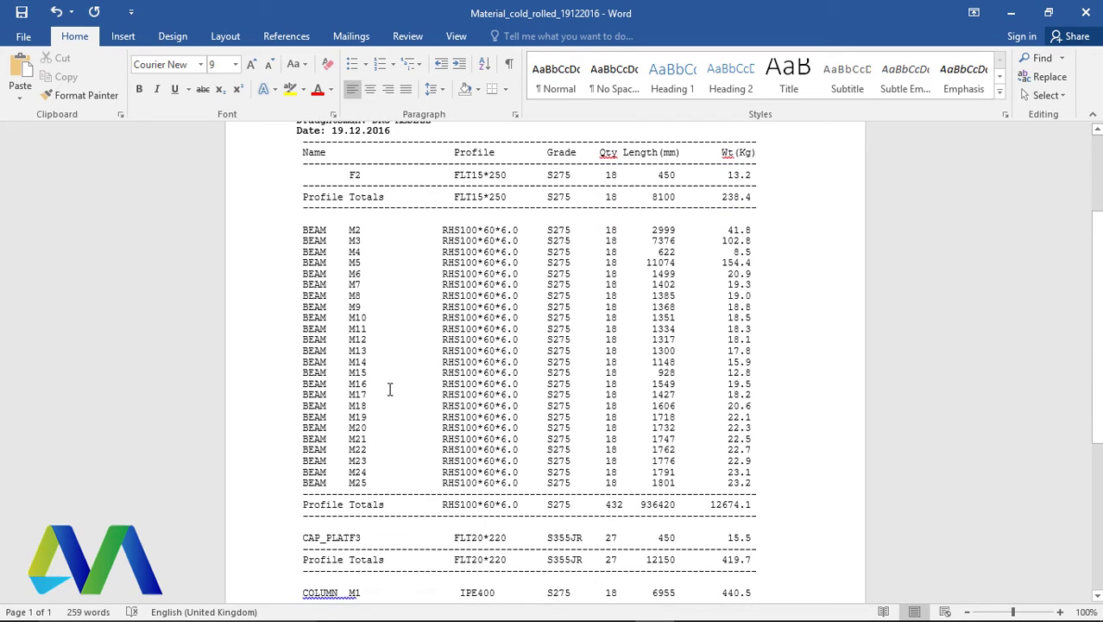
scroll(628, 148, "up", 5)
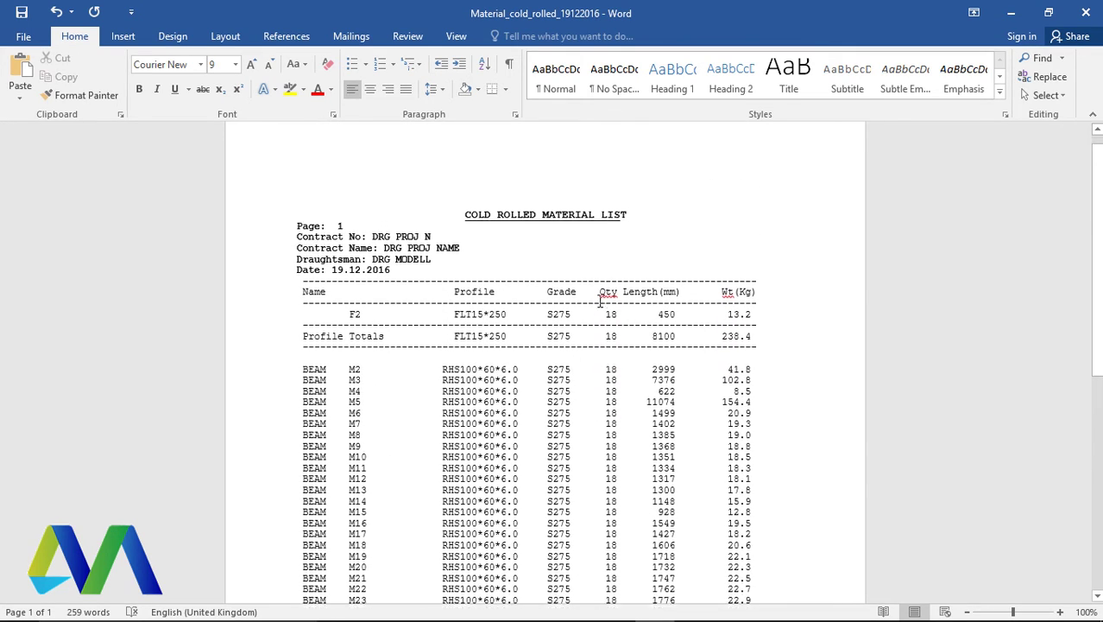
scroll(562, 325, "down", 3)
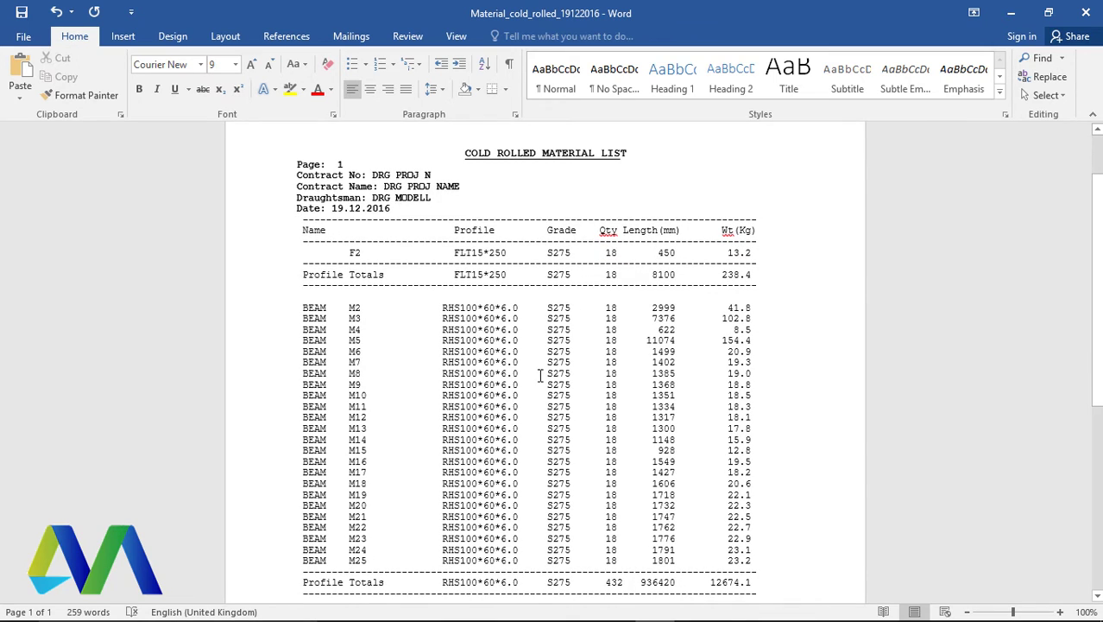
scroll(467, 259, "down", 1)
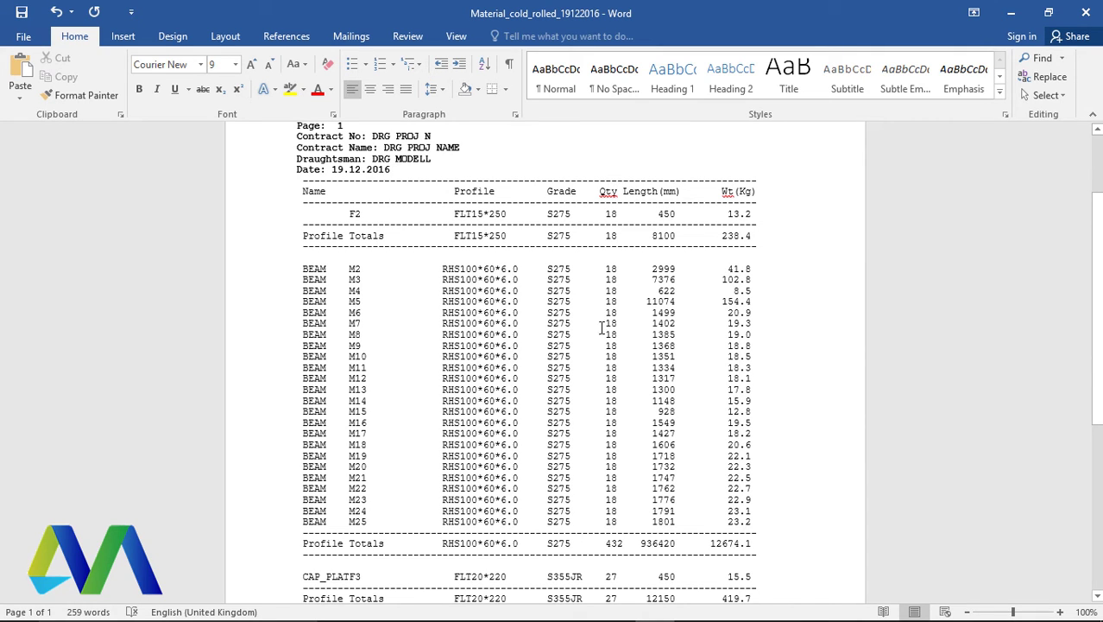
scroll(611, 399, "down", 2)
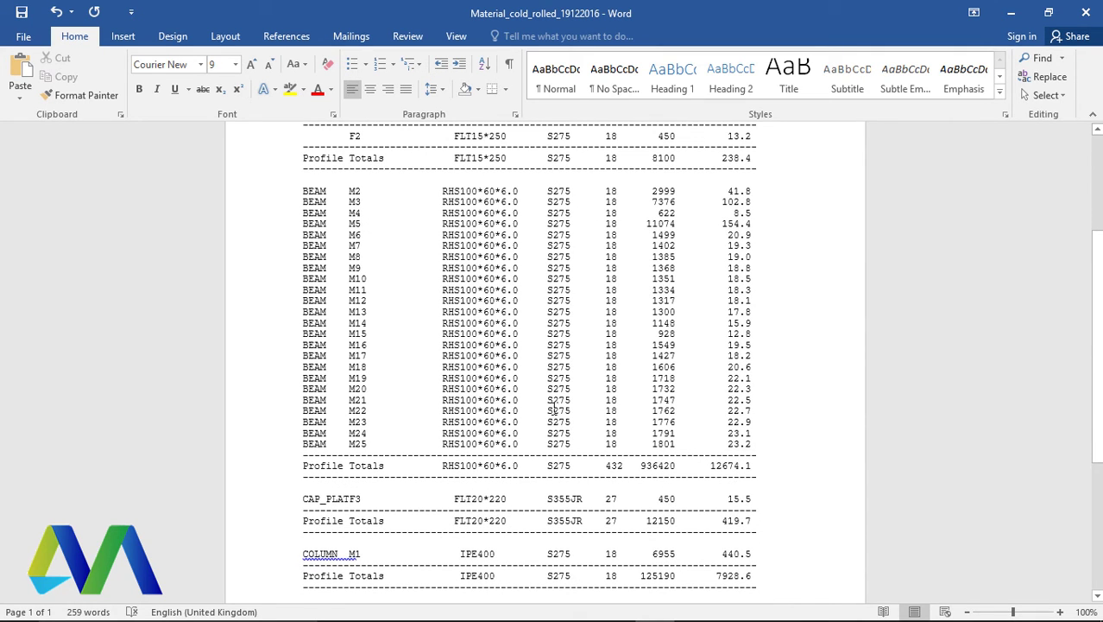
scroll(521, 391, "down", 1)
scroll(518, 395, "up", 1)
scroll(511, 400, "up", 1)
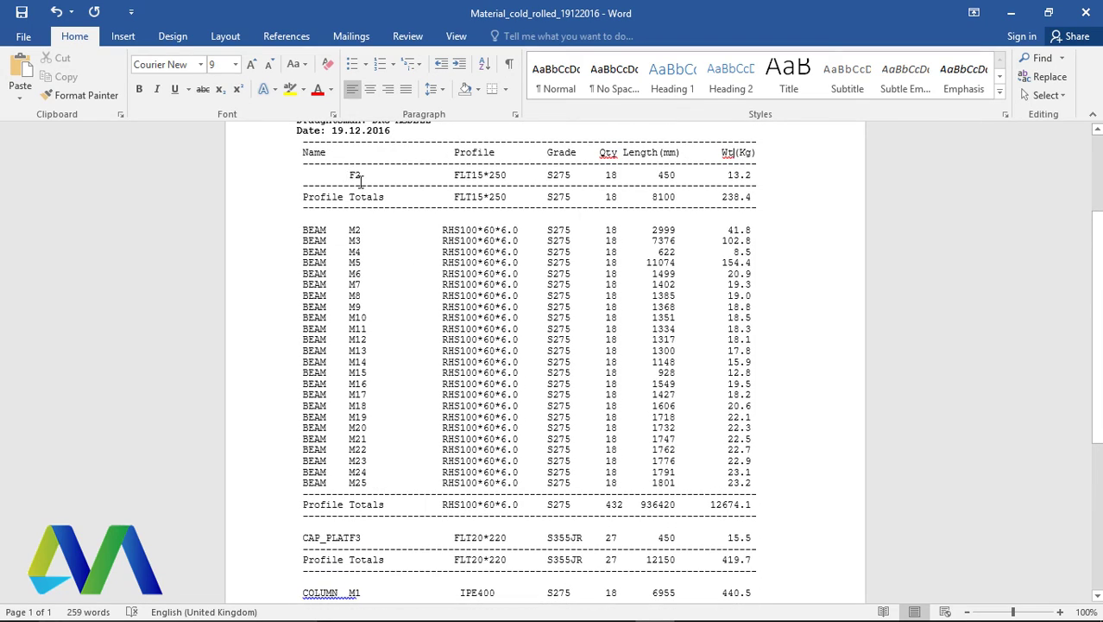
scroll(423, 363, "down", 2)
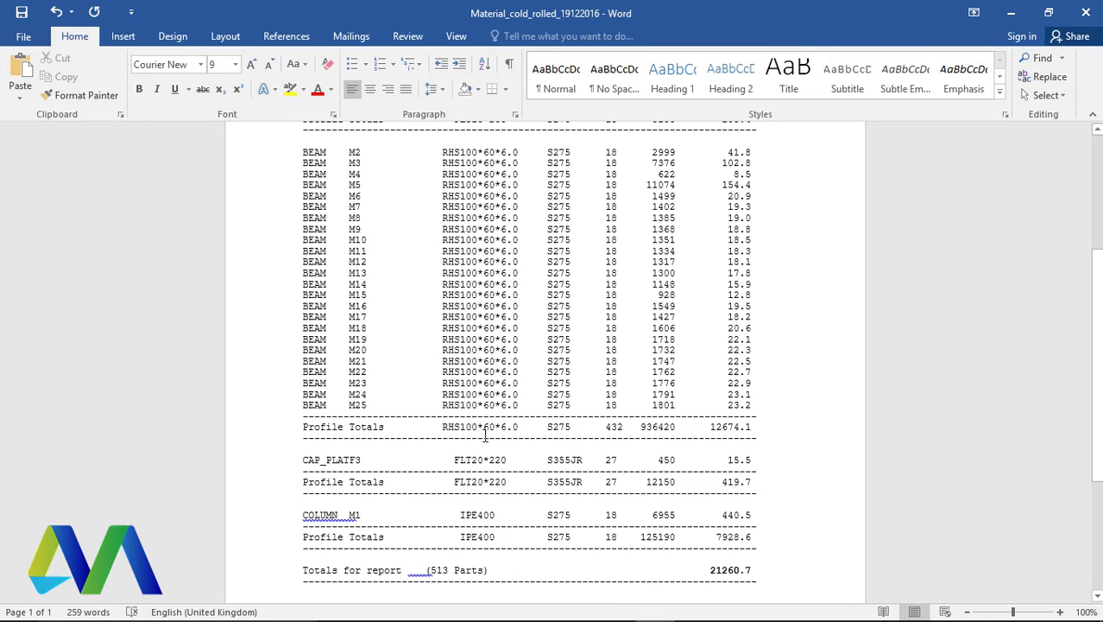
scroll(485, 436, "down", 3)
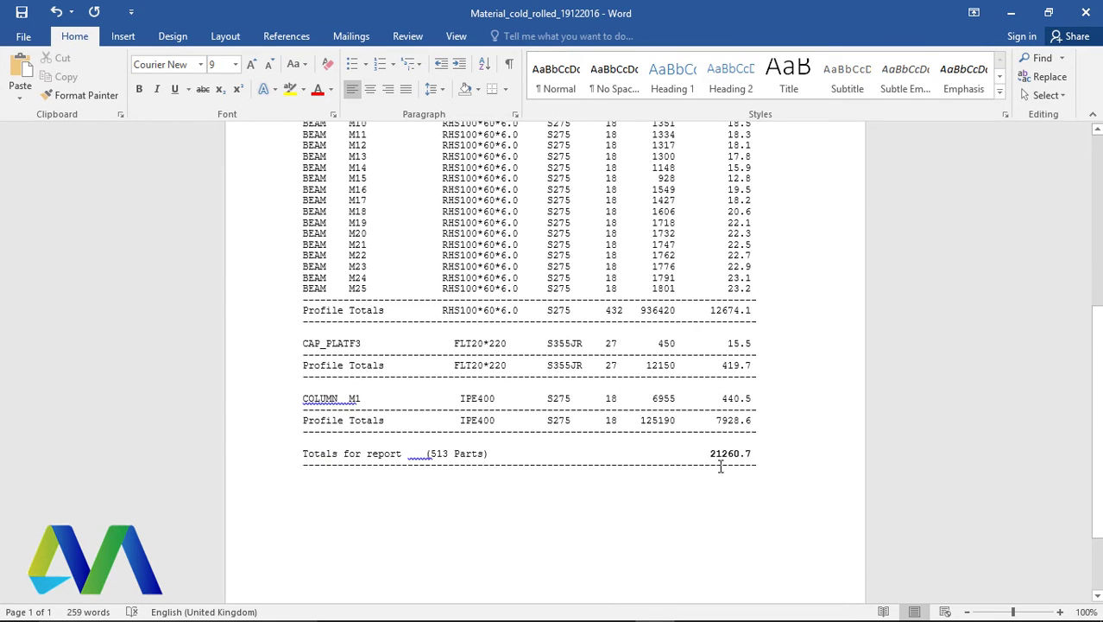
left_click(725, 458)
scroll(438, 423, "up", 9)
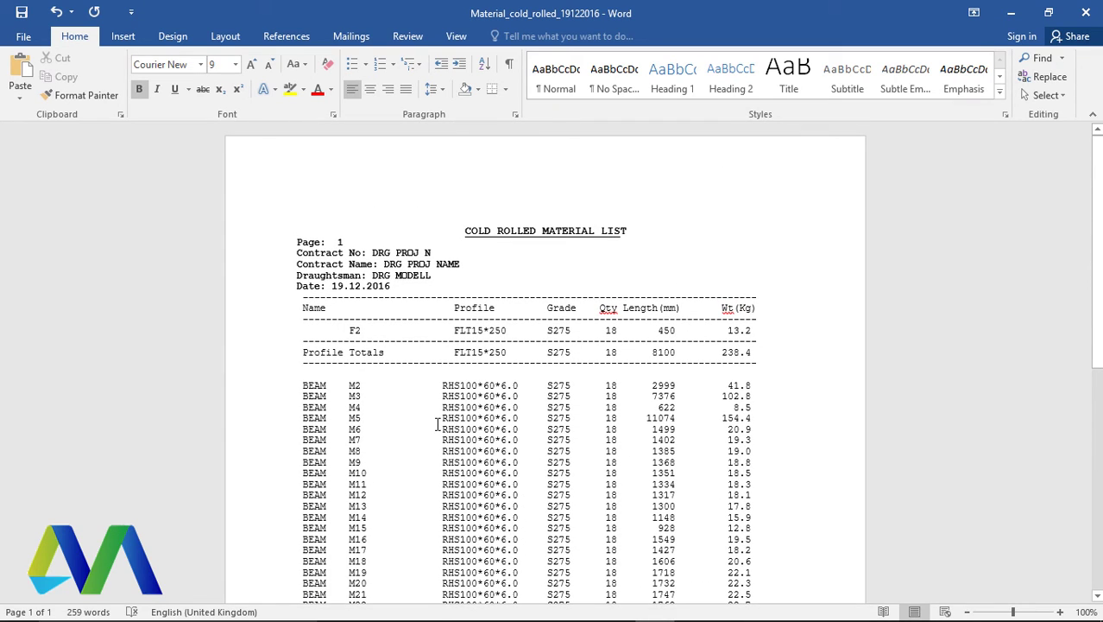
scroll(432, 423, "down", 2)
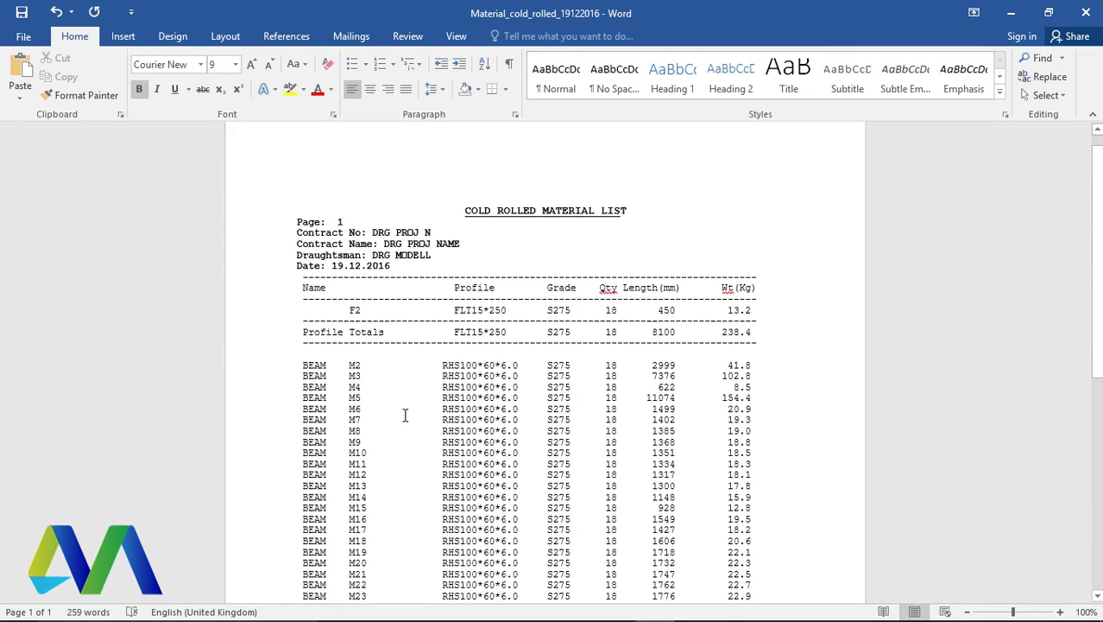
Save the material list to the Desktop as PDF Material_cold_rolled_19122016.
left_click(23, 38)
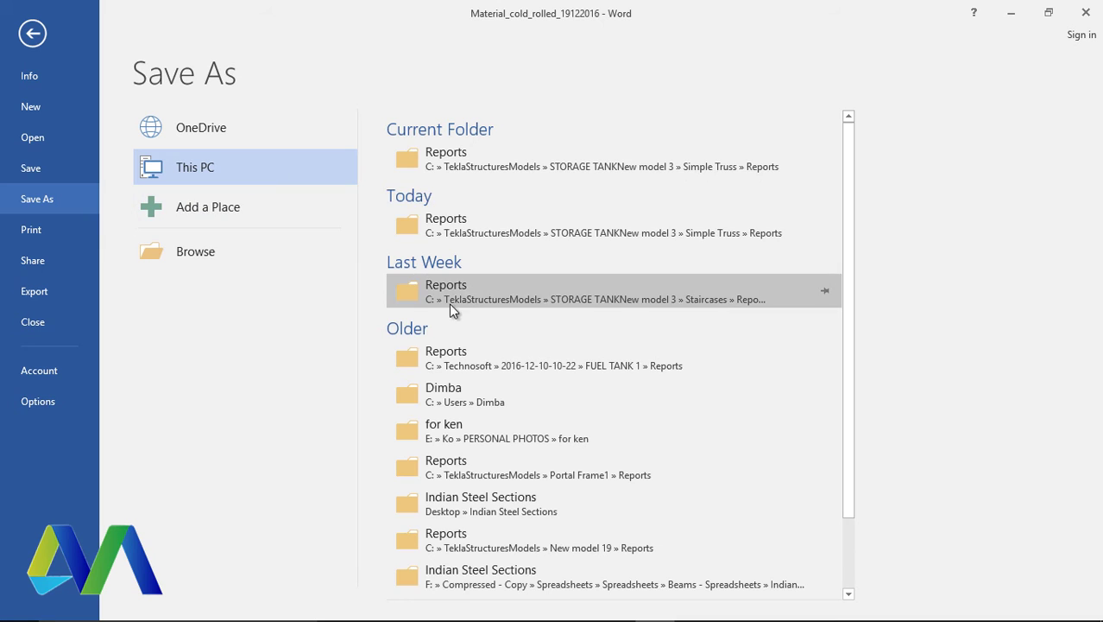
scroll(449, 306, "down", 1)
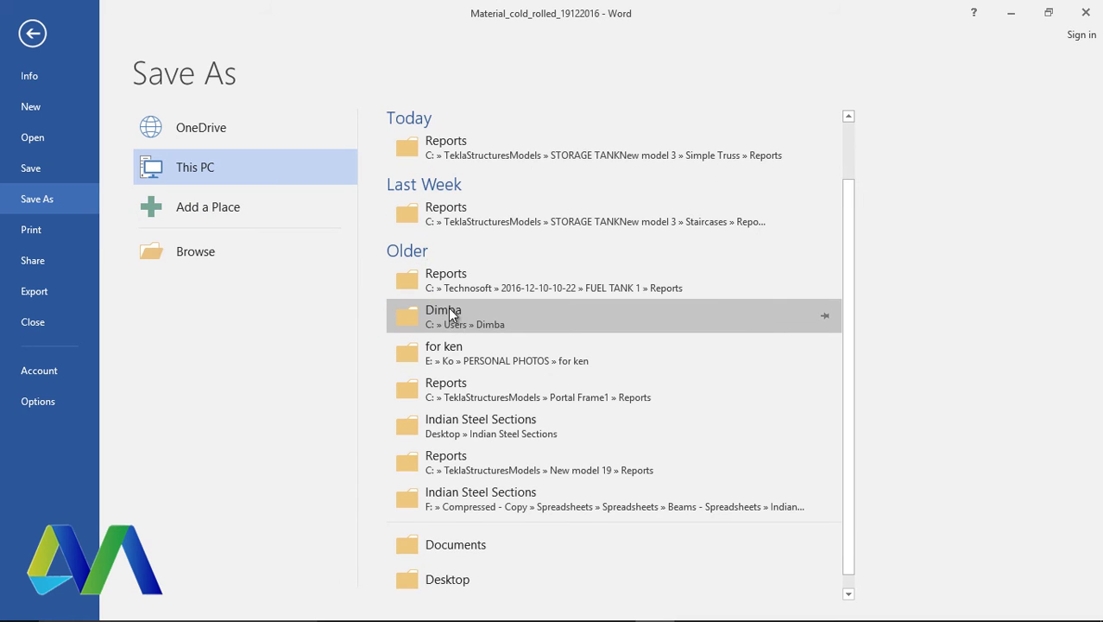
left_click(458, 577)
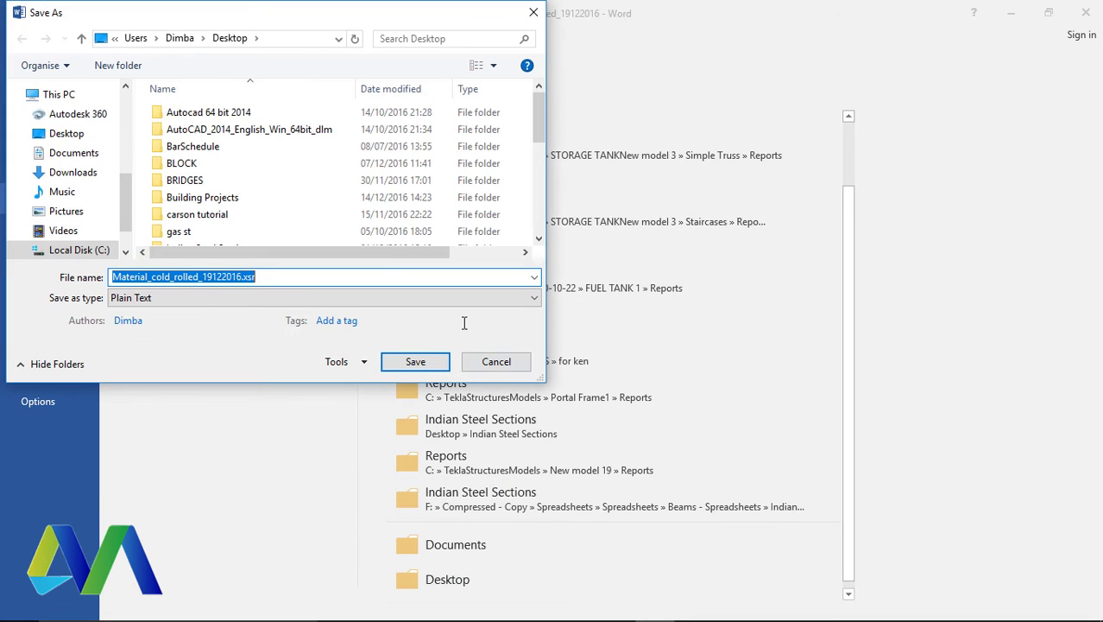
left_click(449, 298)
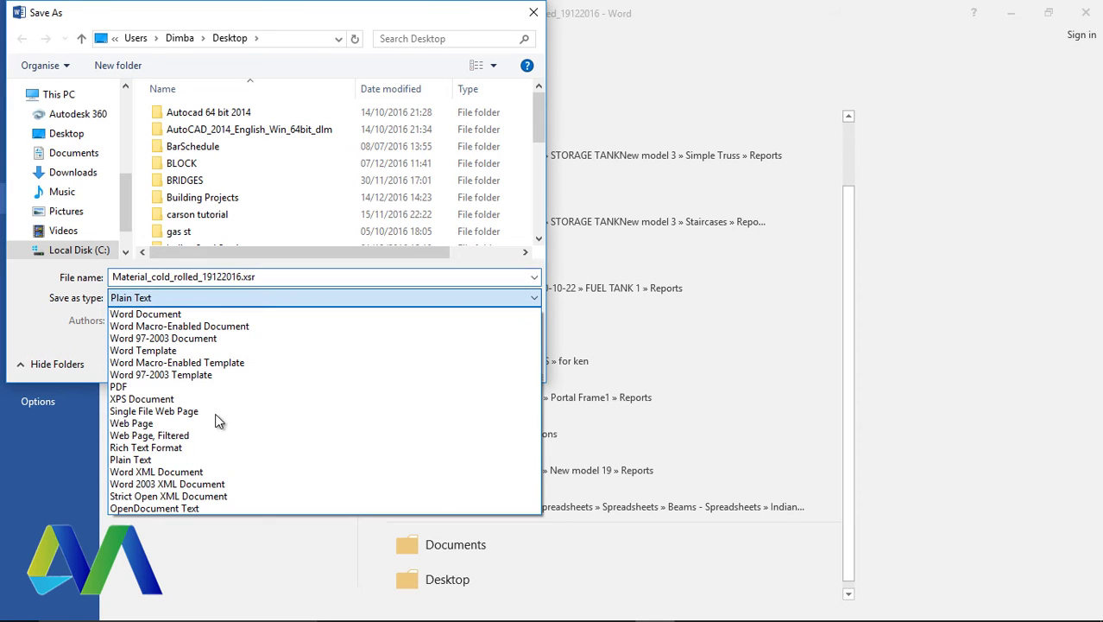
left_click(136, 388)
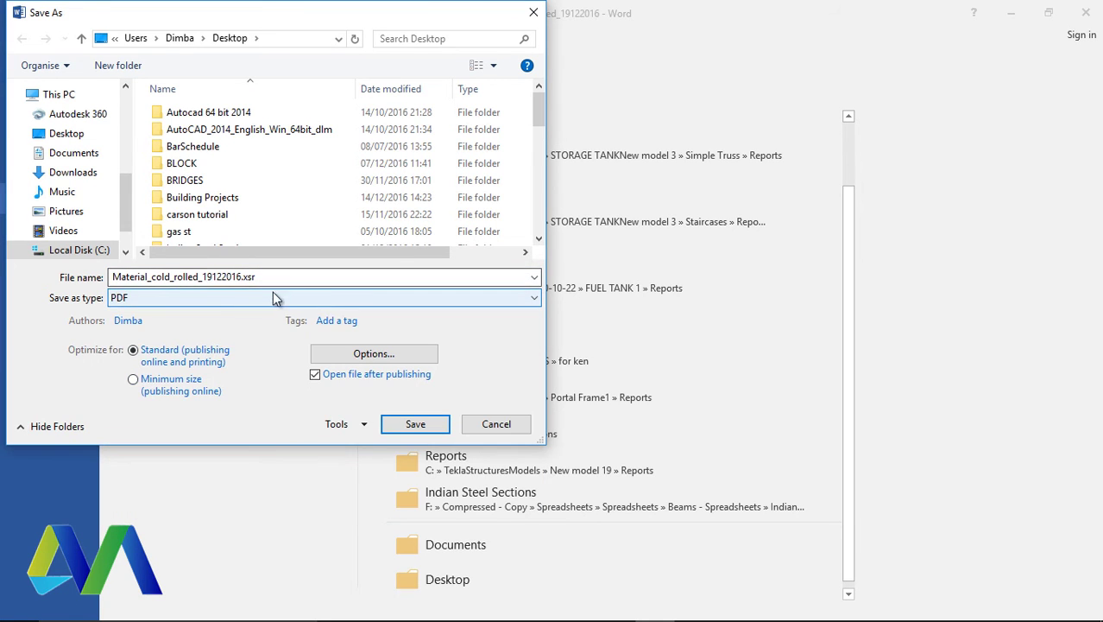
left_click(69, 134)
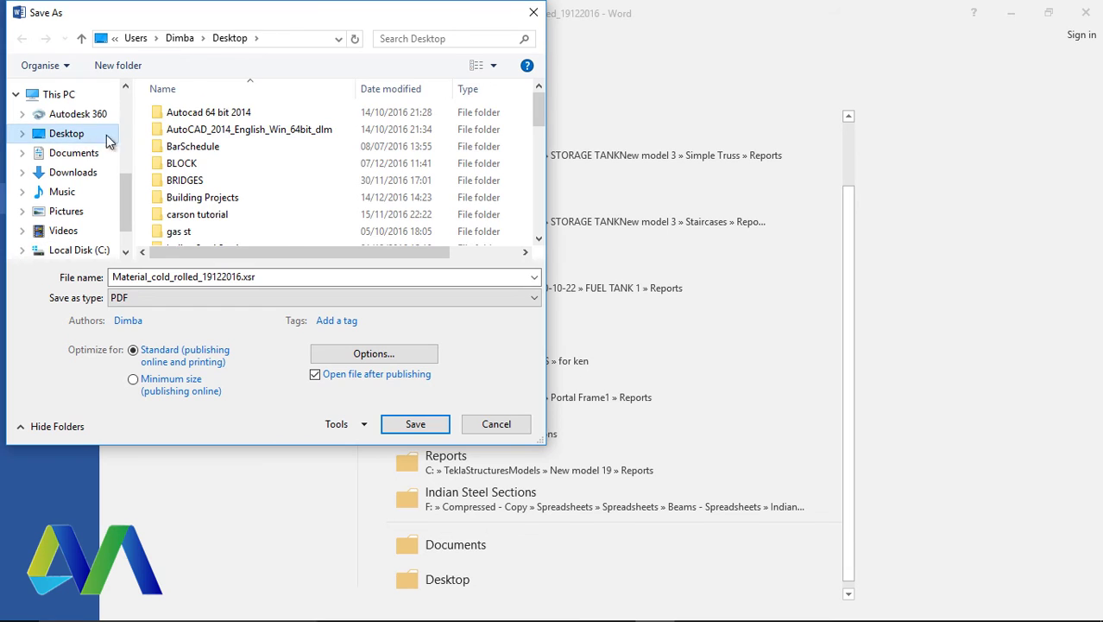
left_click(415, 425)
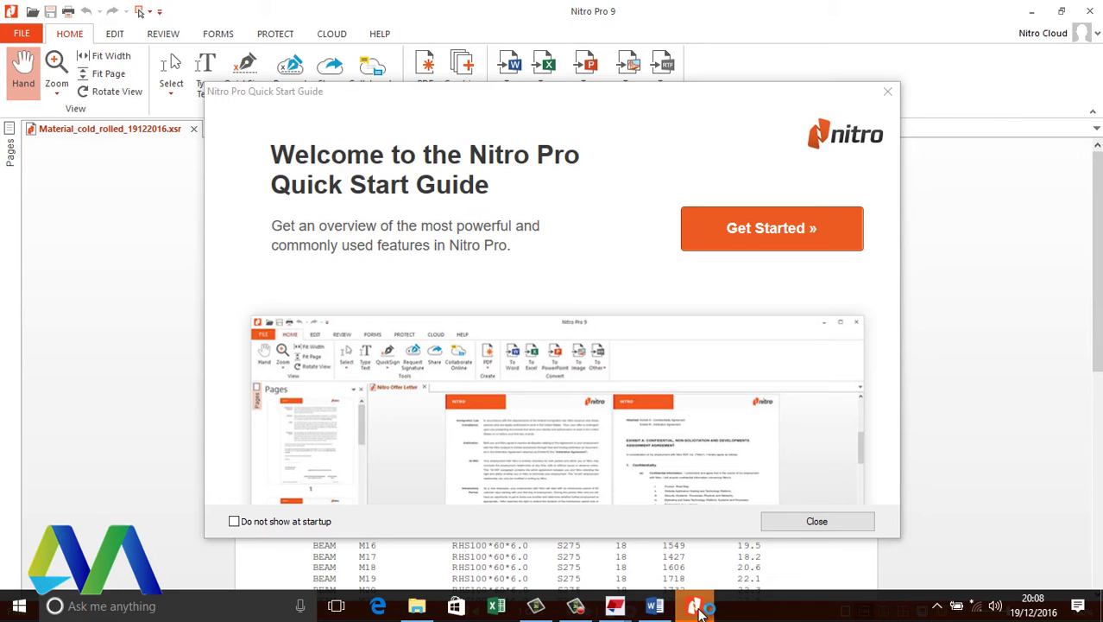
Close Nitro's Quick Start Guide and scroll through the one-page PDF down to the 21260.7 kg total.
left_click(896, 95)
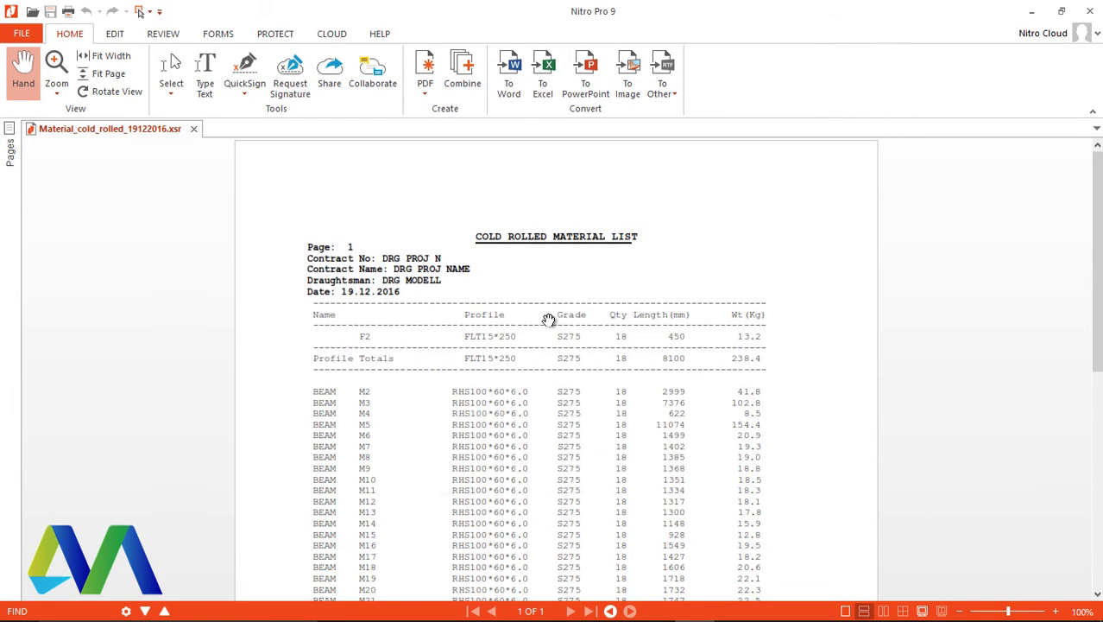
scroll(544, 319, "down", 1)
scroll(508, 339, "down", 3)
scroll(507, 339, "down", 2)
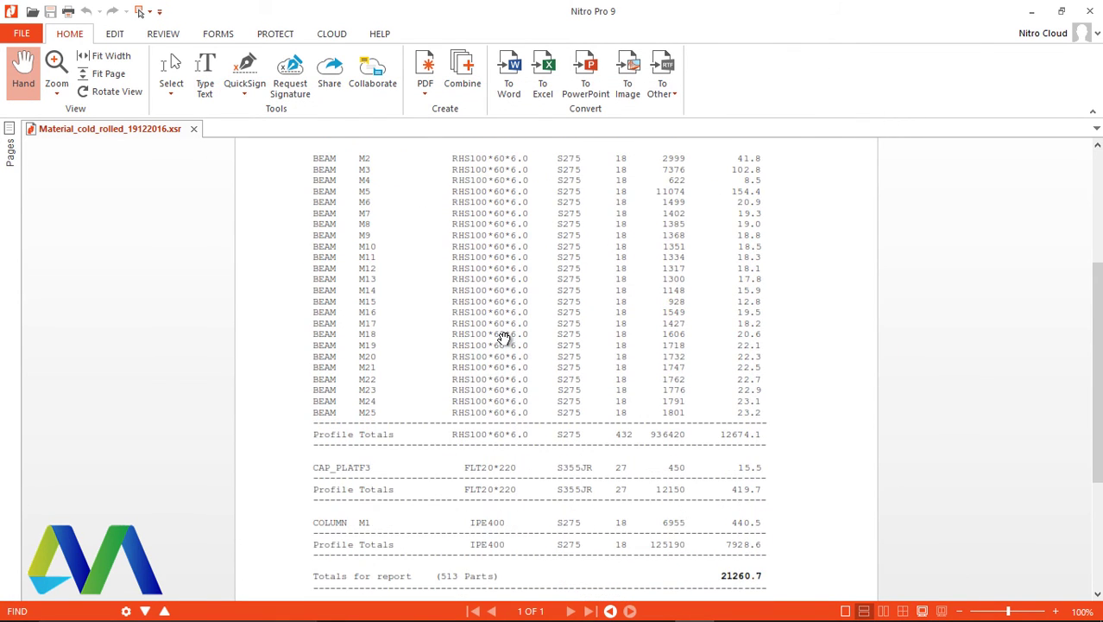
scroll(498, 343, "down", 1)
scroll(496, 348, "up", 5)
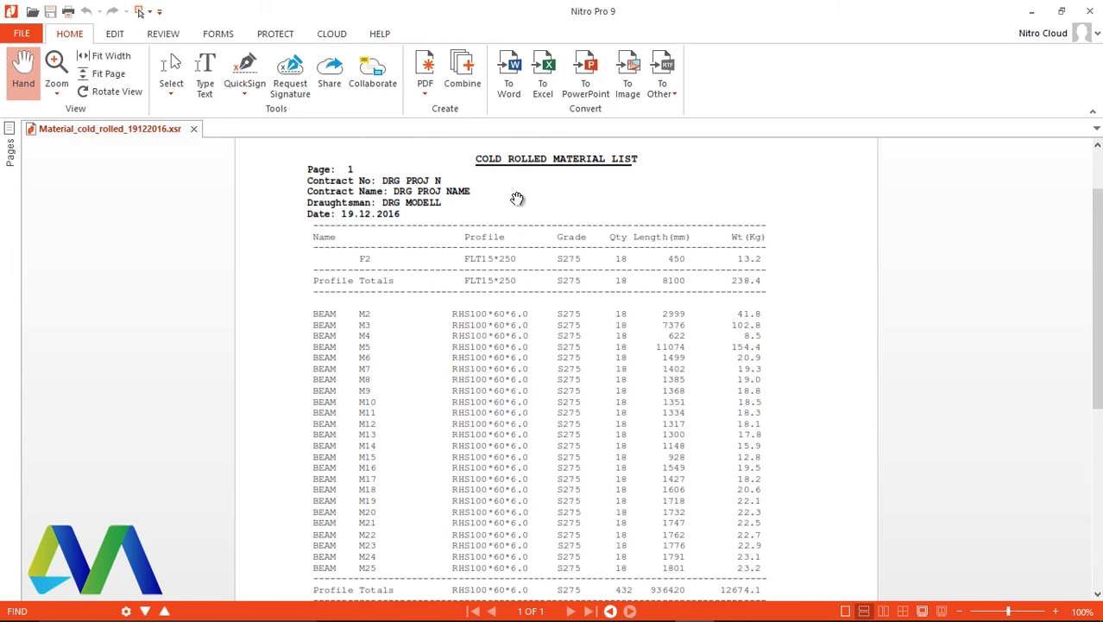
scroll(361, 184, "down", 2)
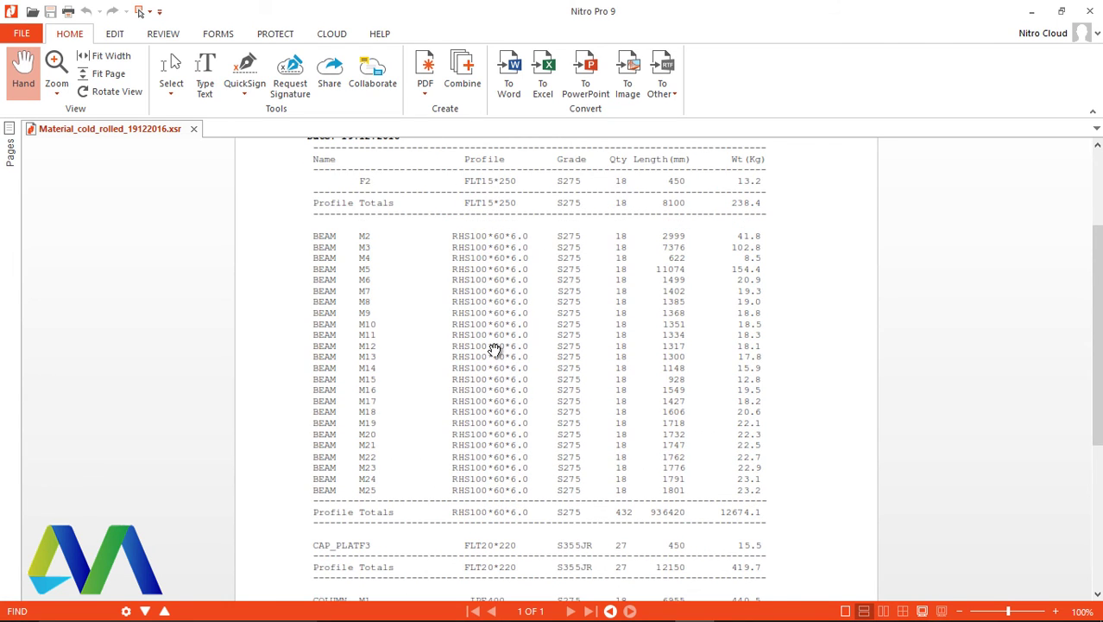
scroll(494, 349, "down", 2)
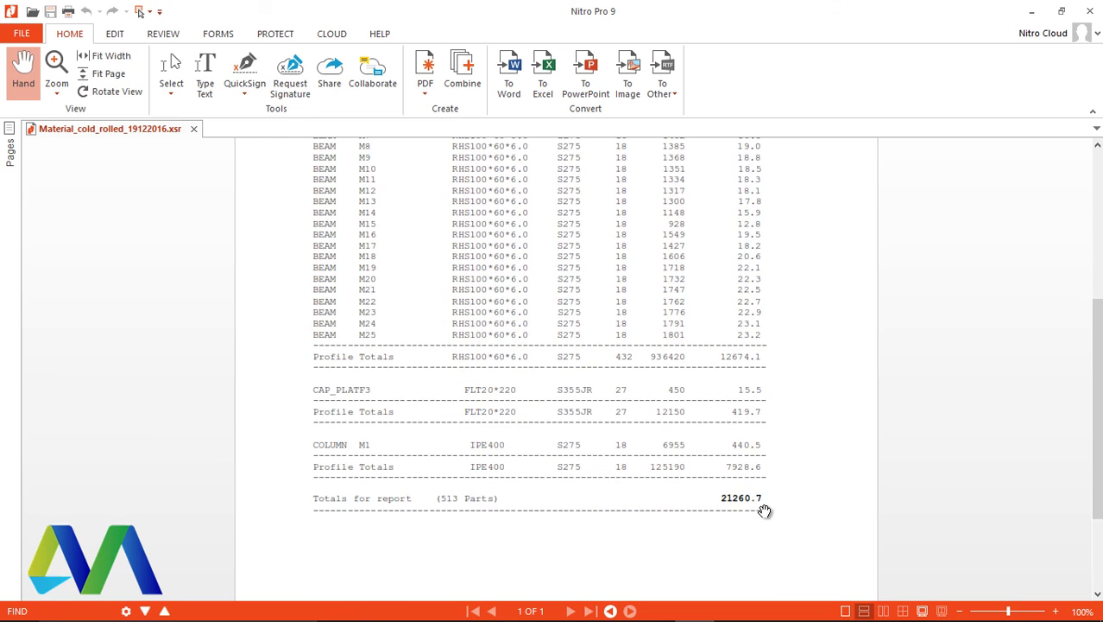
scroll(687, 432, "up", 6)
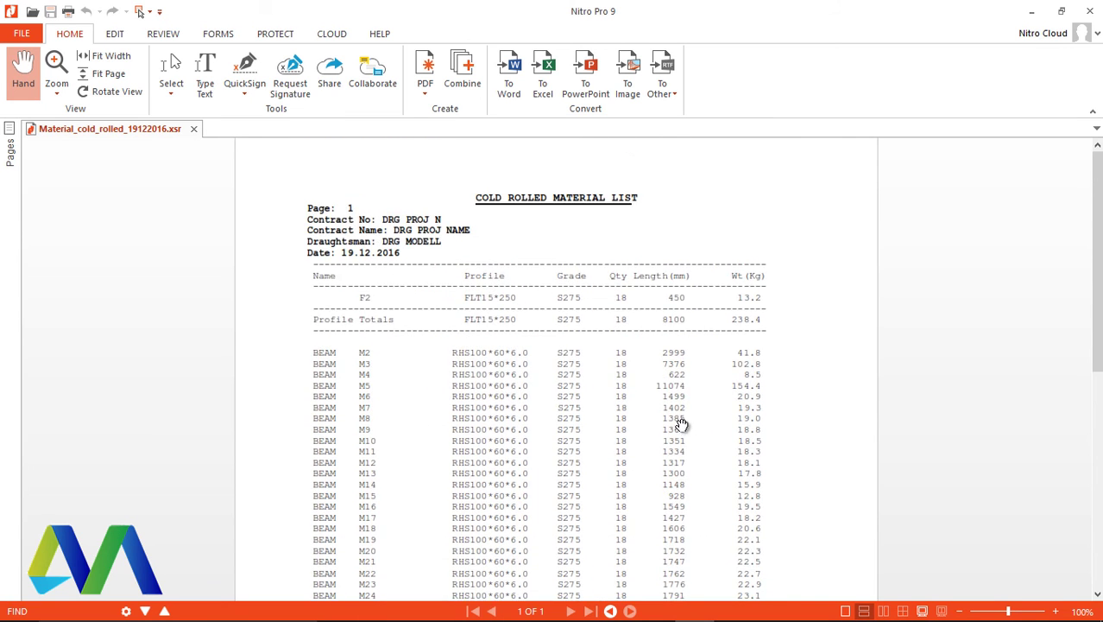
scroll(524, 371, "down", 8)
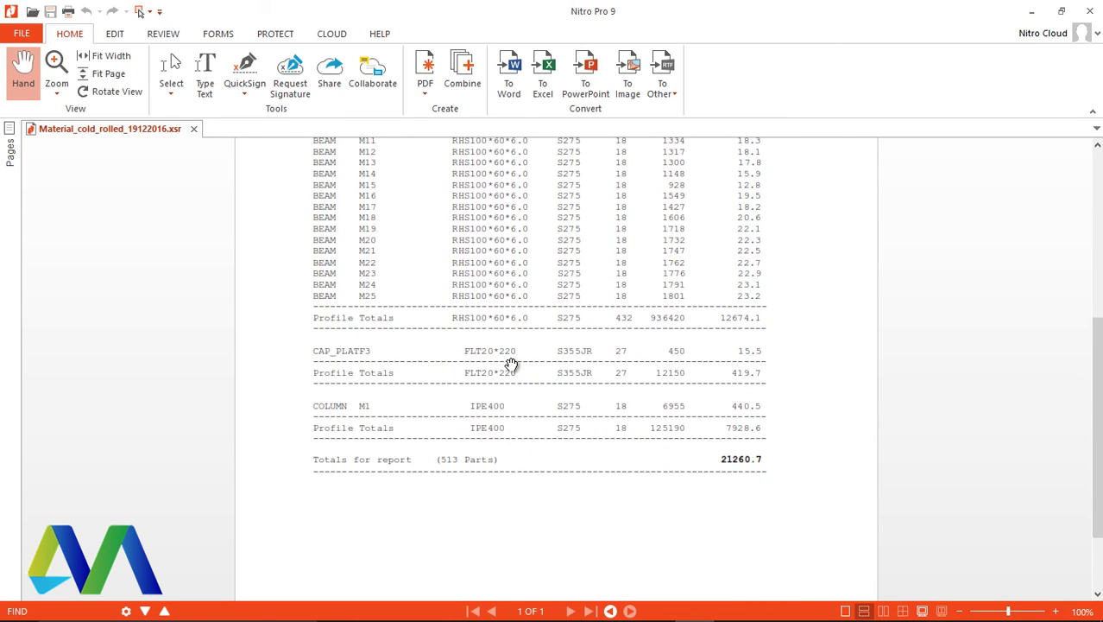
scroll(511, 365, "up", 4)
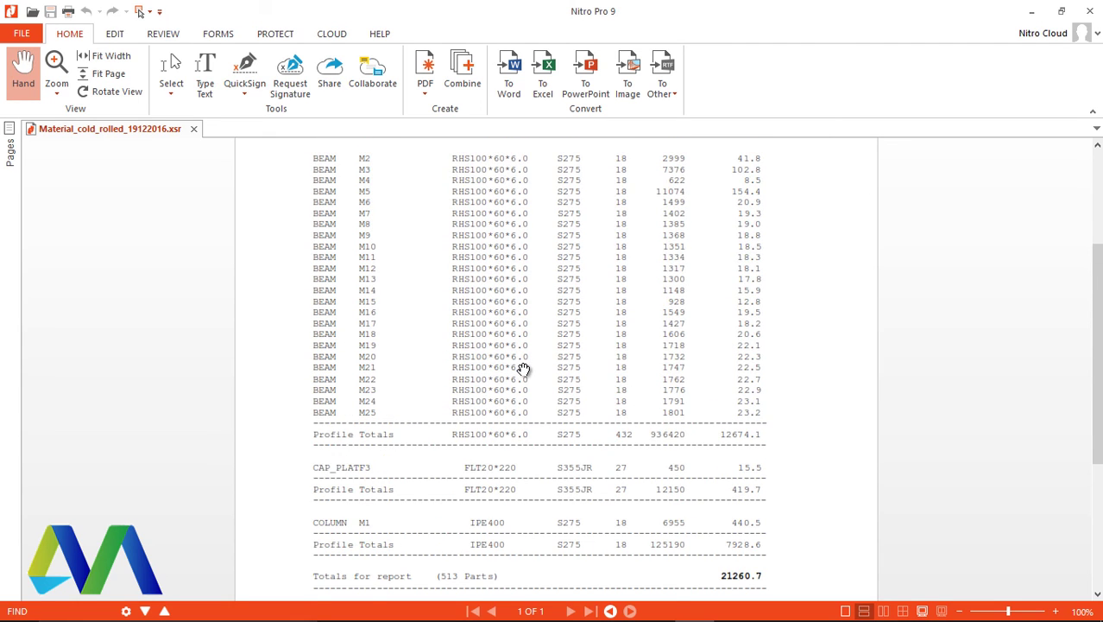
scroll(523, 369, "up", 1)
mouse_move(601, 612)
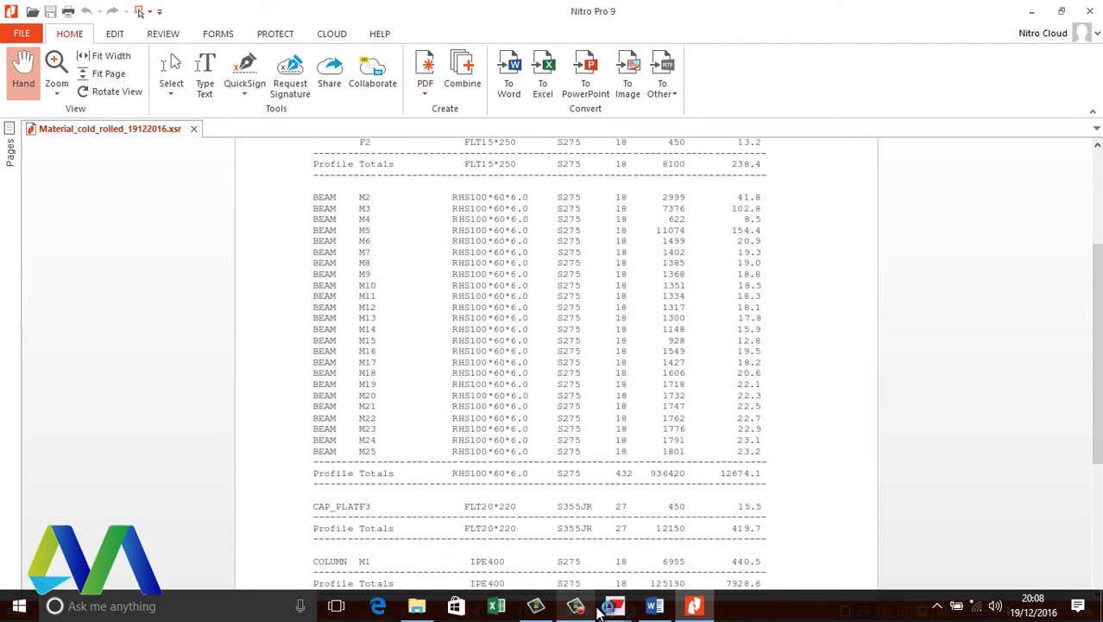
Return to Tekla, close the Applications & components panel, and rotate and zoom onto the Simple Truss frames.
left_click(561, 531)
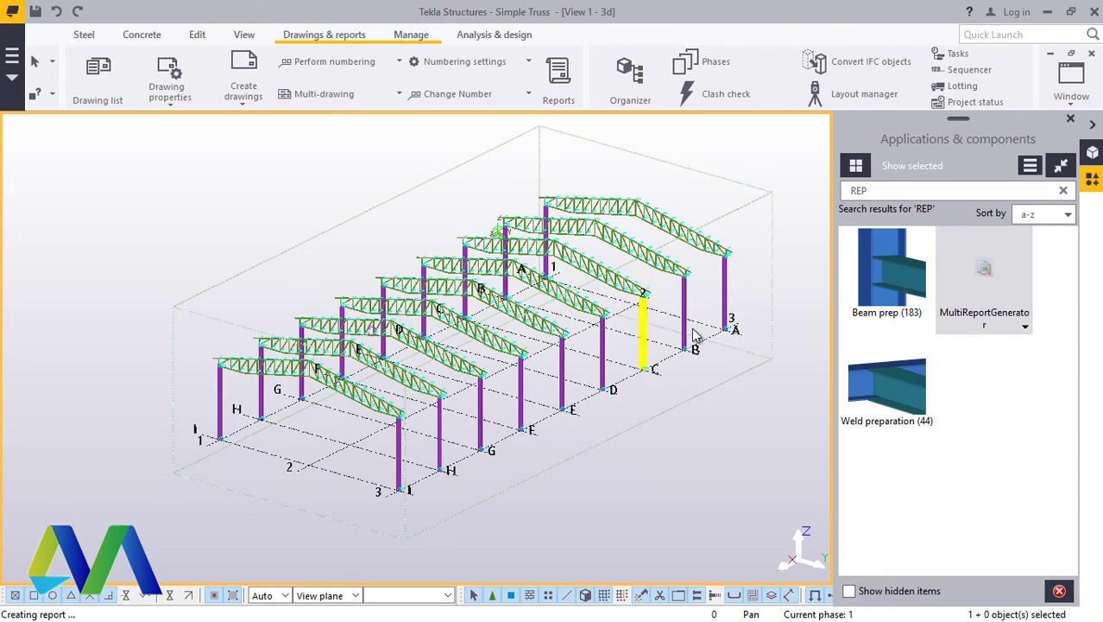
left_click(1072, 121)
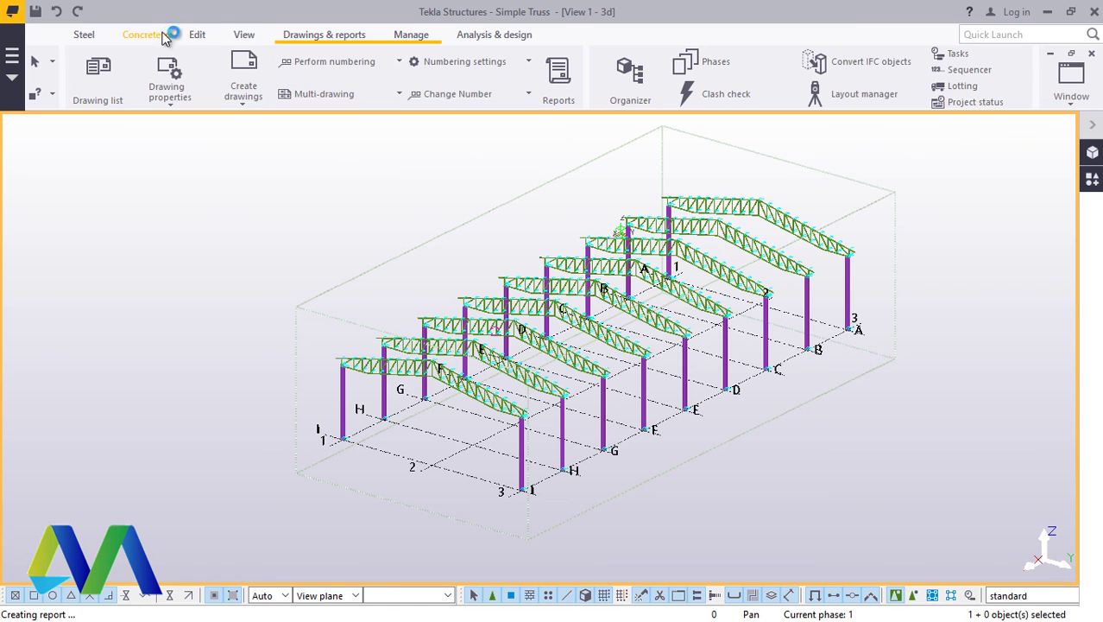
left_click(245, 38)
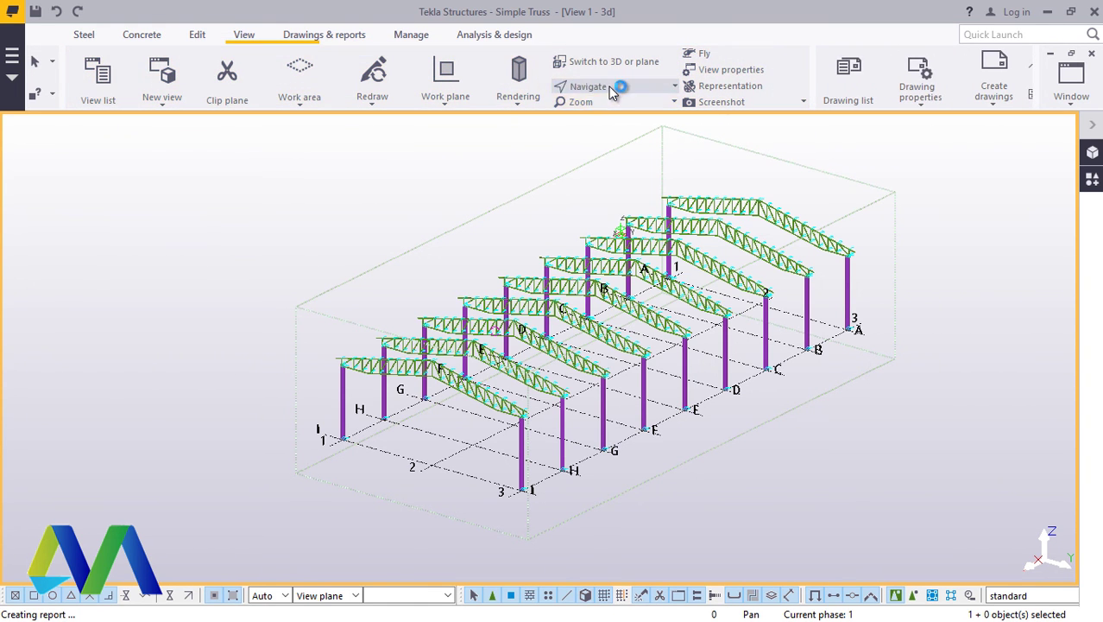
middle_click_drag(641, 402, 615, 347, "ctrl")
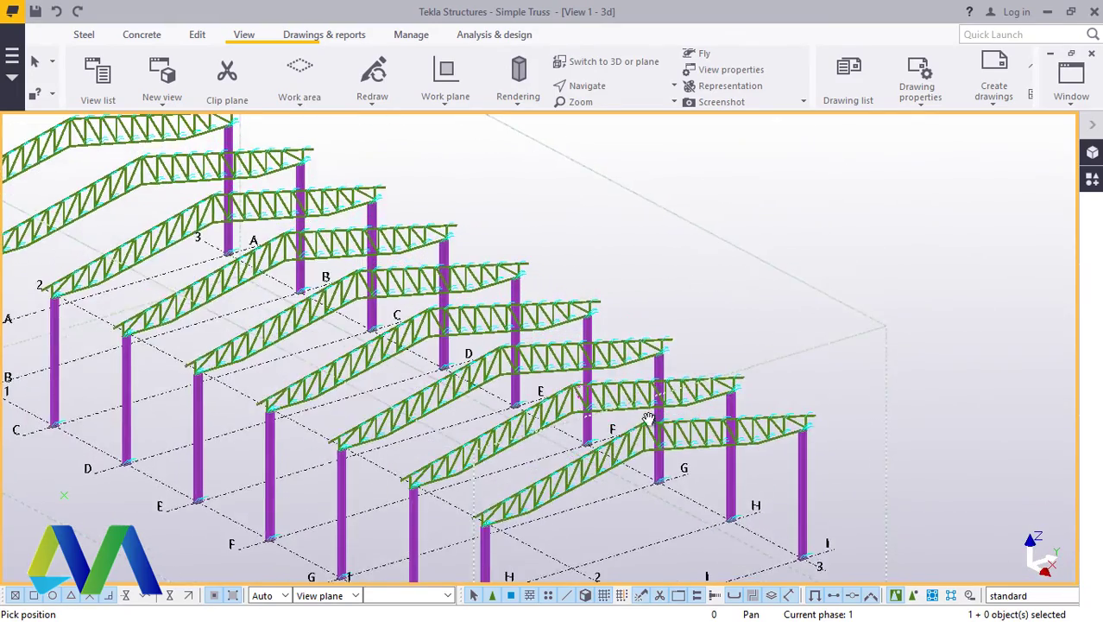
scroll(615, 347, "down", 3)
middle_click_drag(621, 389, 570, 403, "ctrl")
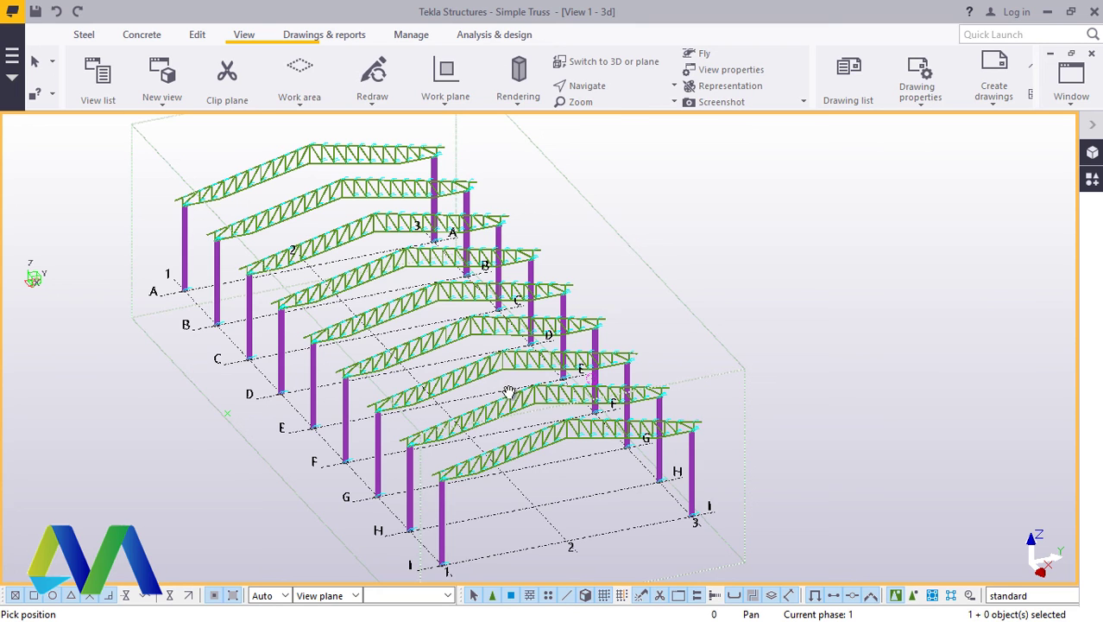
scroll(509, 392, "up", 10)
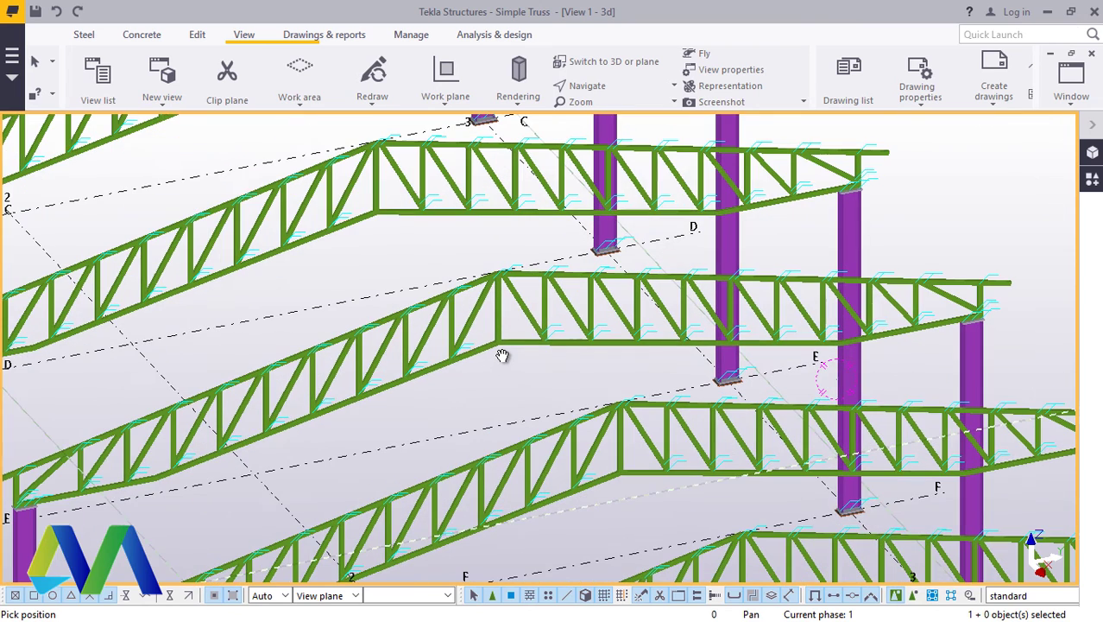